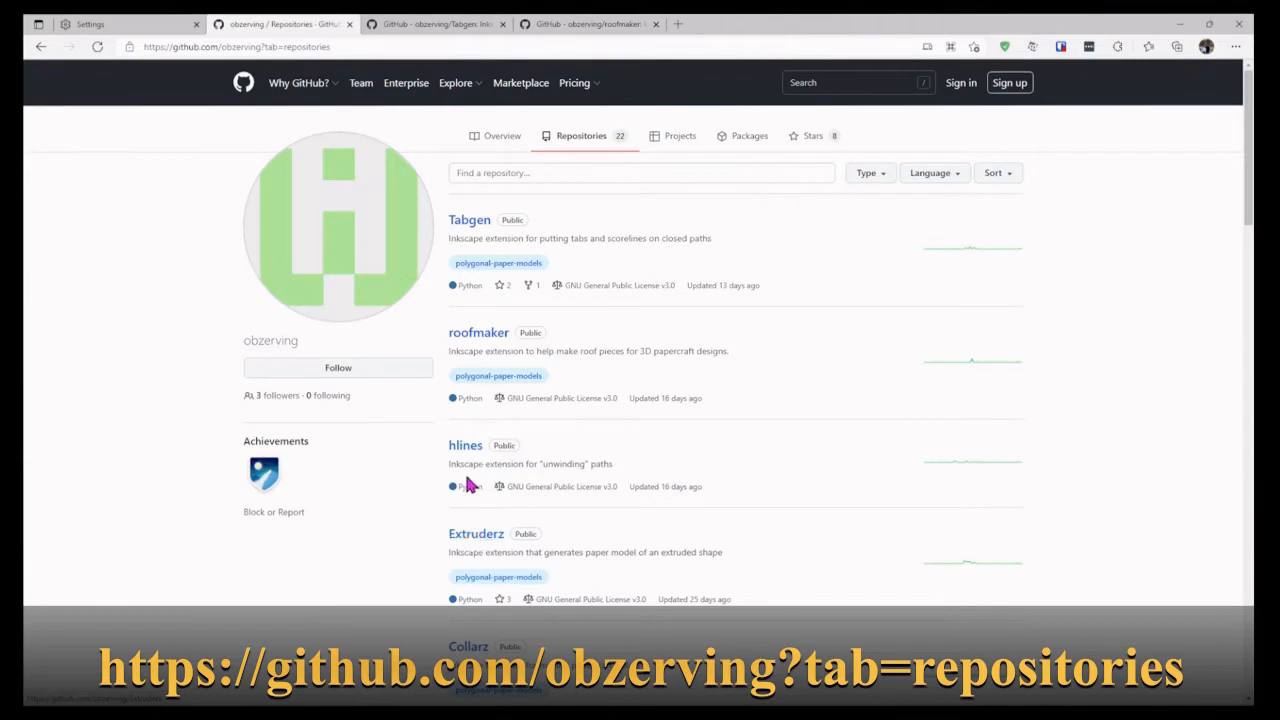
Step: Open the Extruderz, Collarz, Polygen and hlines repositories from the obzerving list, each in its own new browser tab
right_click(480, 537)
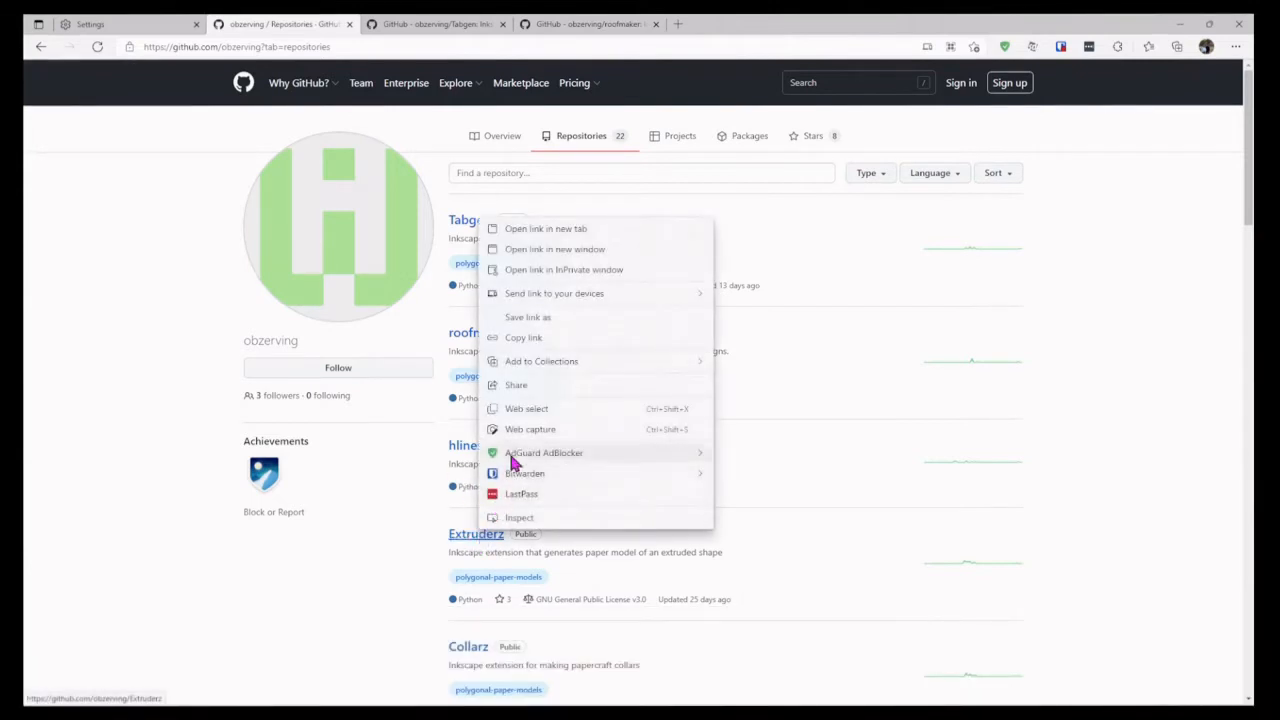
click(583, 228)
scroll(600, 268, down, 2)
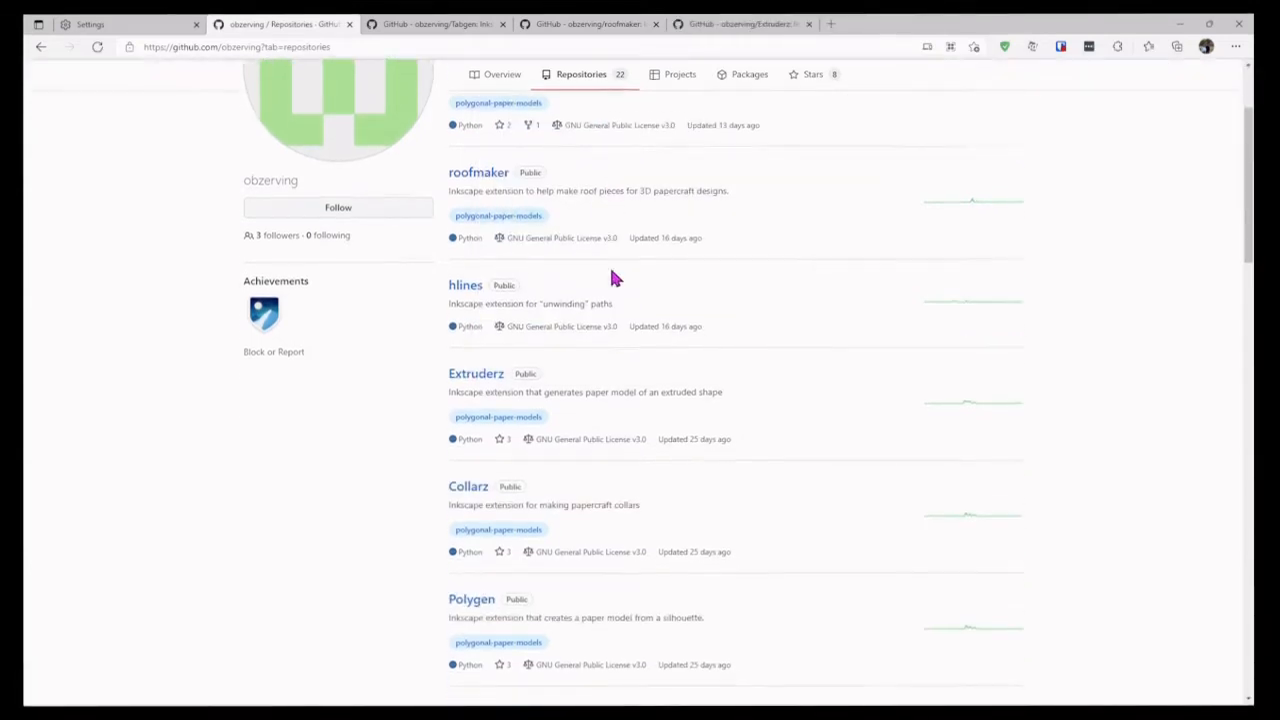
right_click(480, 463)
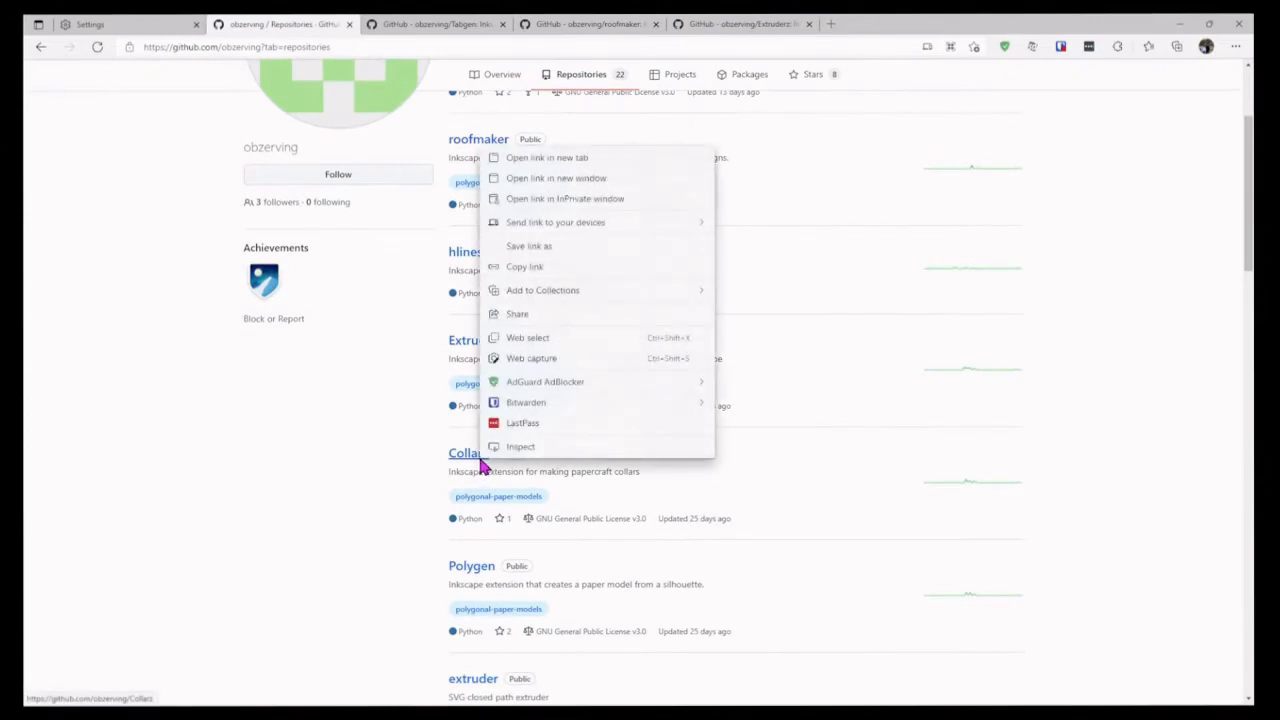
click(553, 160)
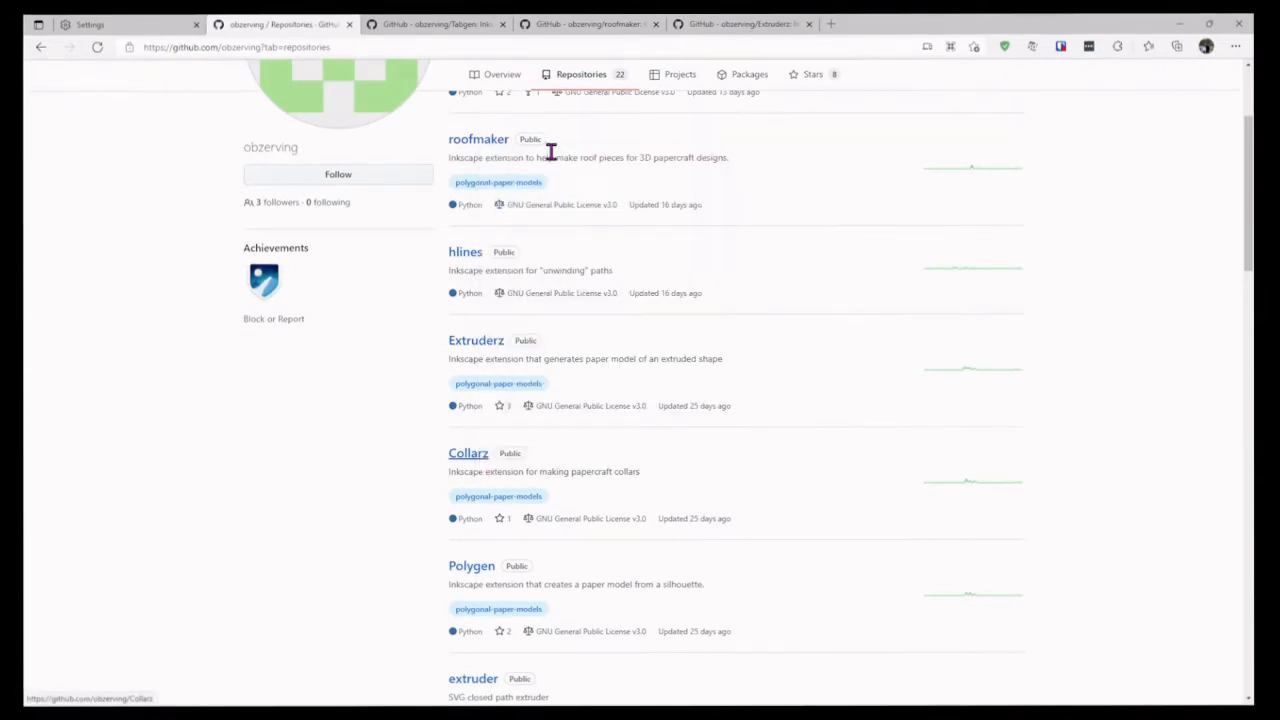
scroll(500, 520, down, 1)
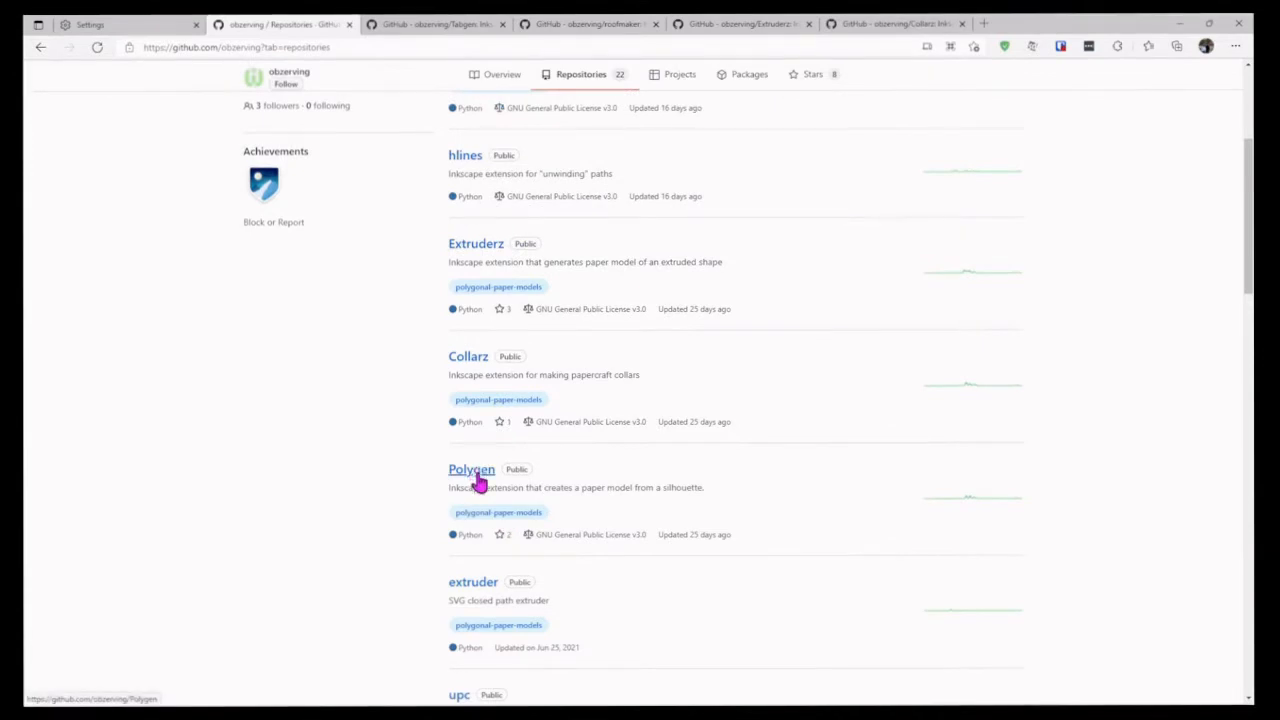
right_click(477, 472)
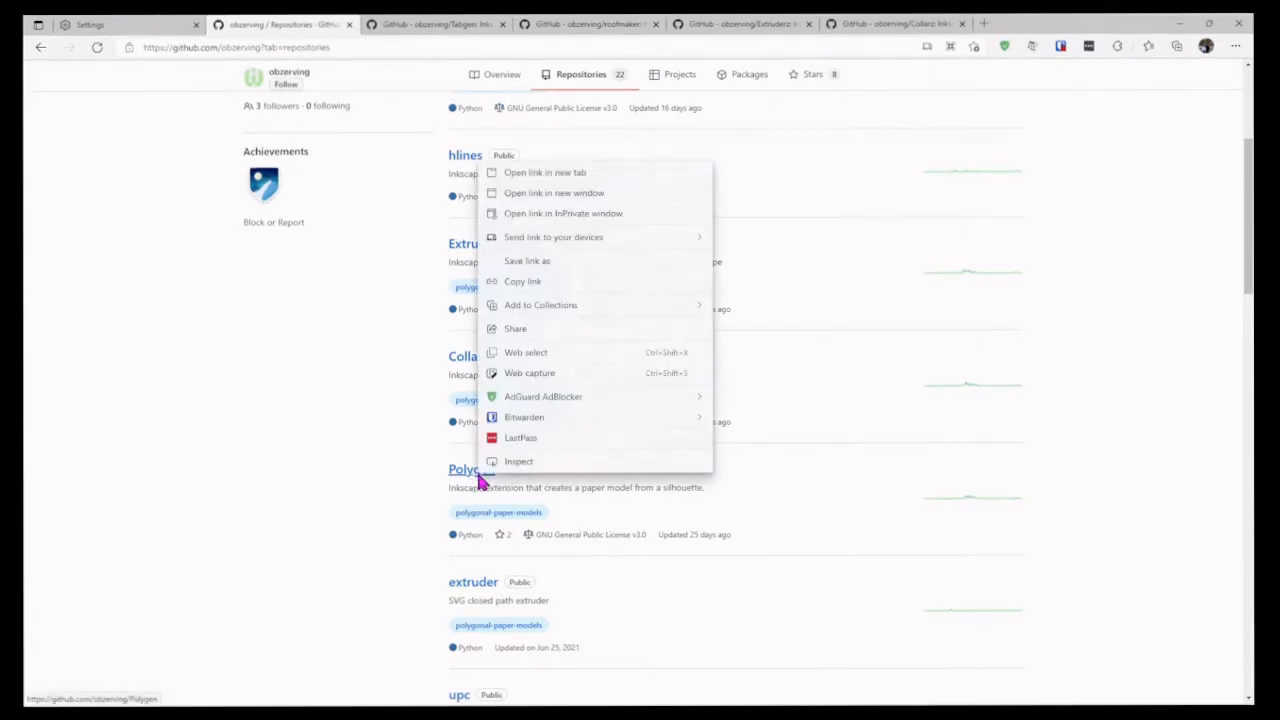
click(567, 172)
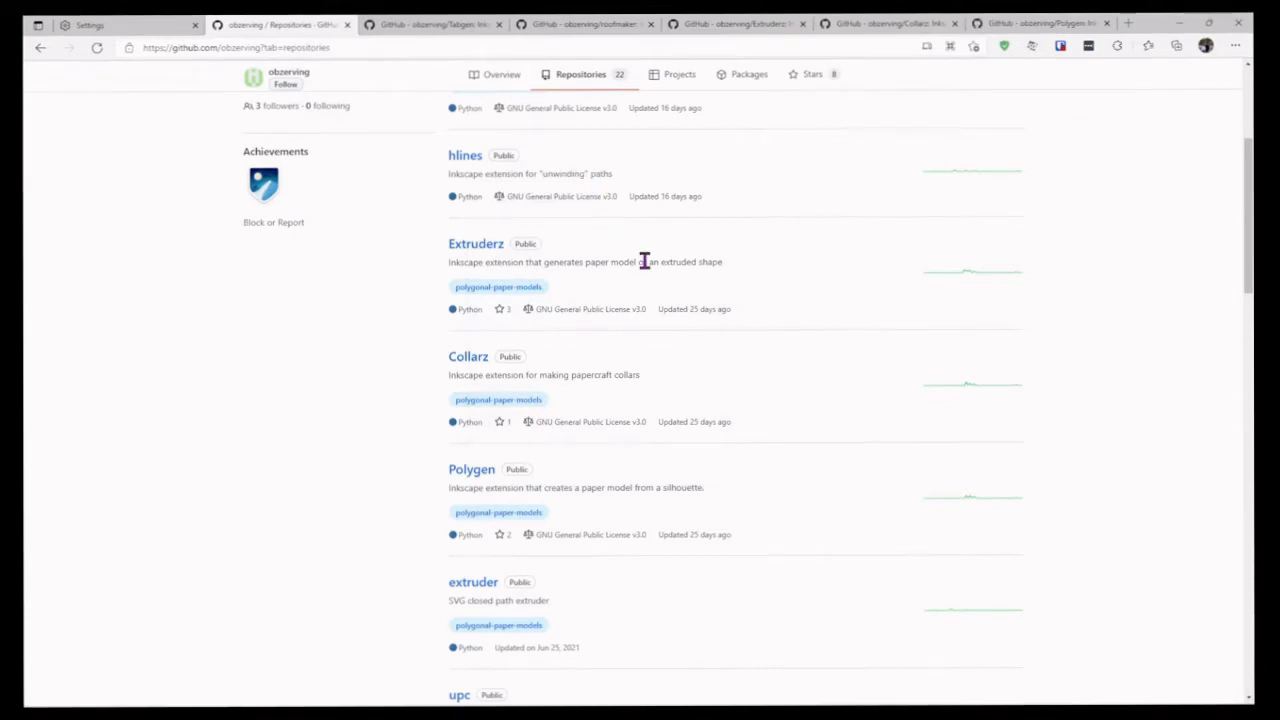
right_click(475, 162)
click(527, 168)
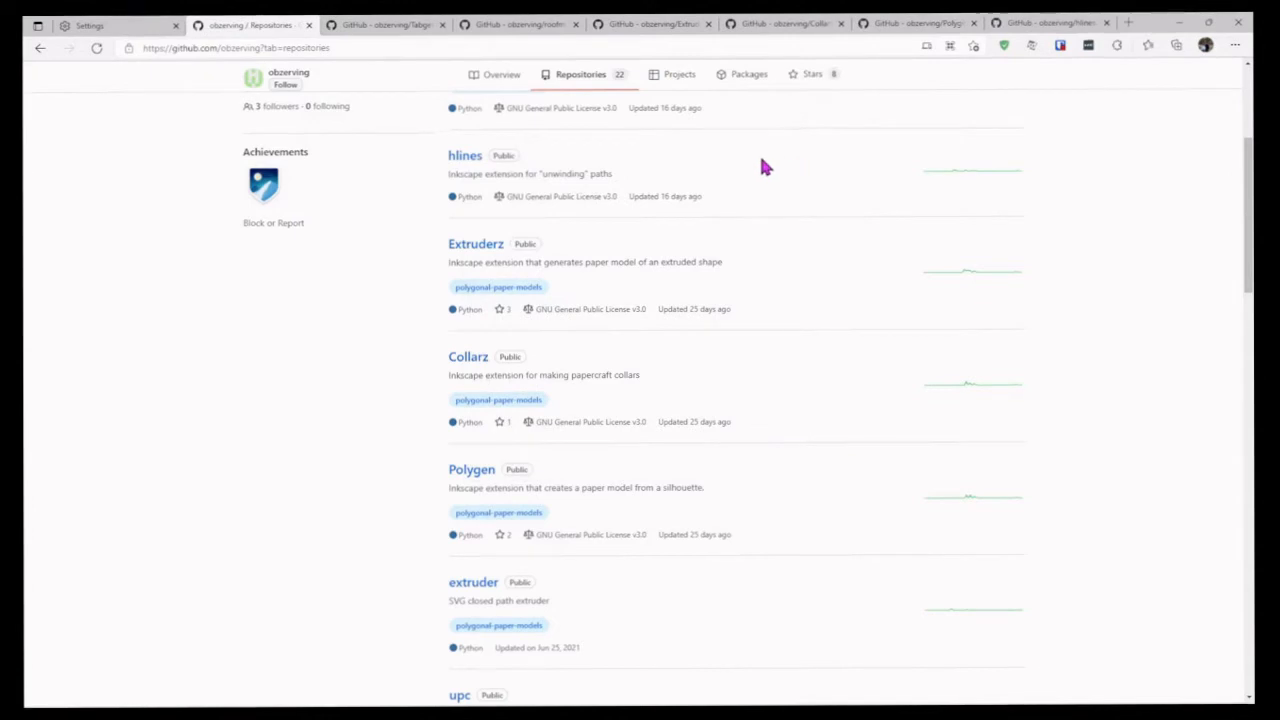
Step: Download the Tabgen repository as a ZIP and save Tabgen-main.zip into the Papercraft Extensions folder on the Desktop
click(400, 27)
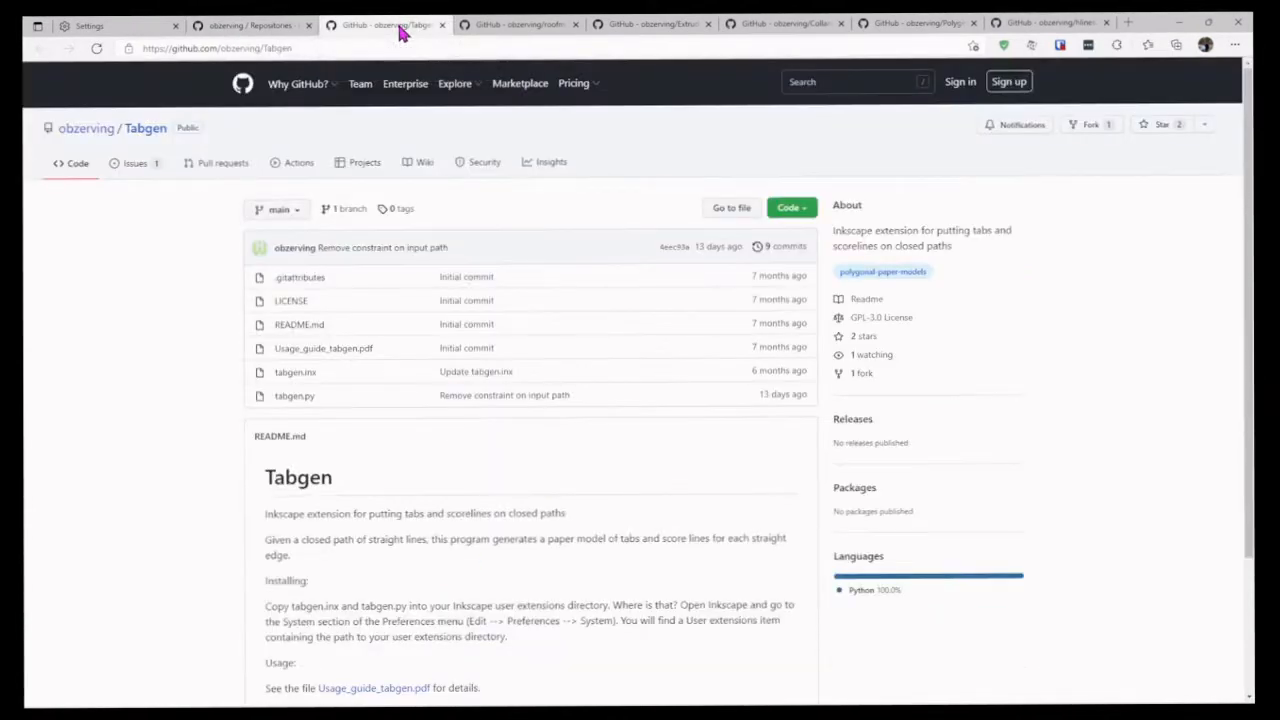
click(790, 212)
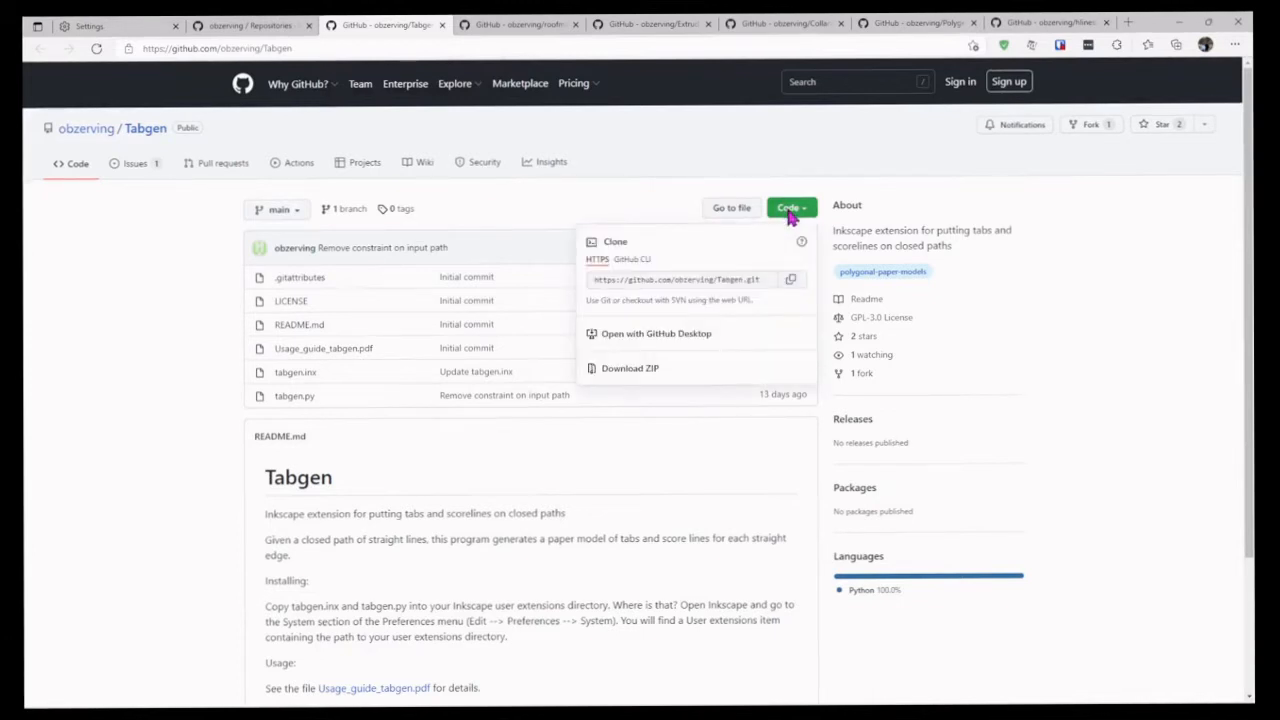
click(643, 373)
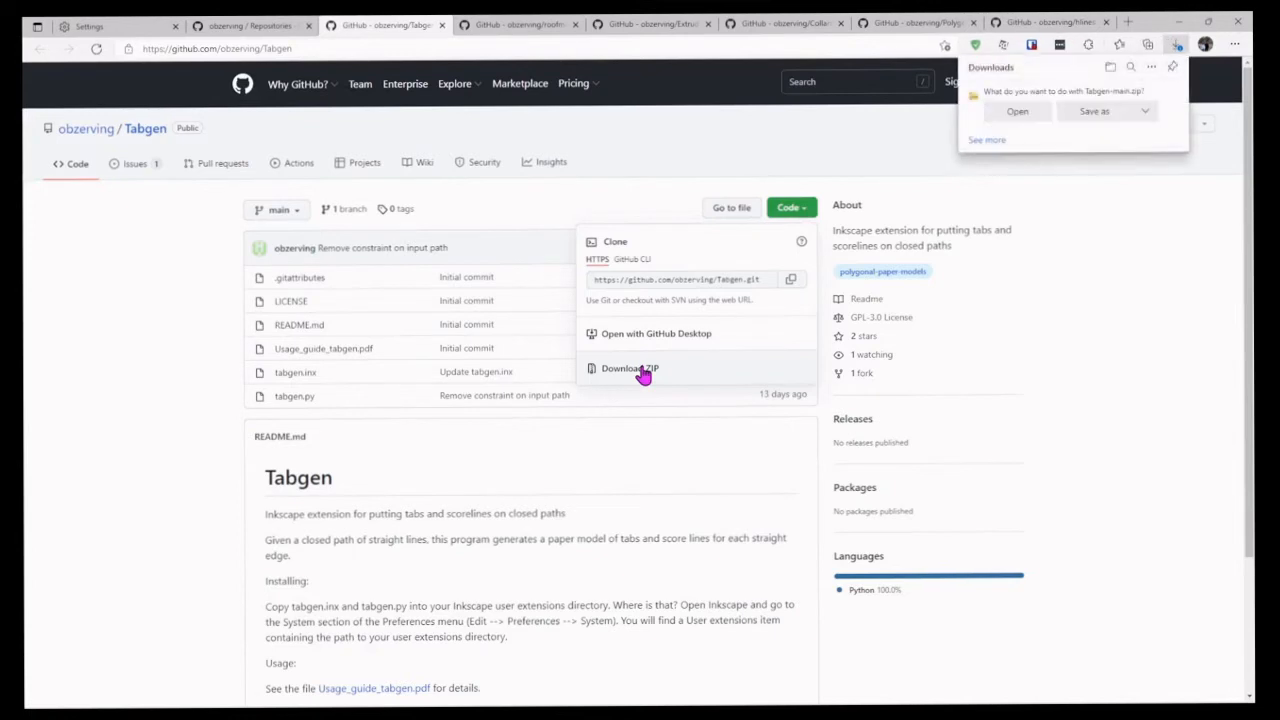
click(1088, 111)
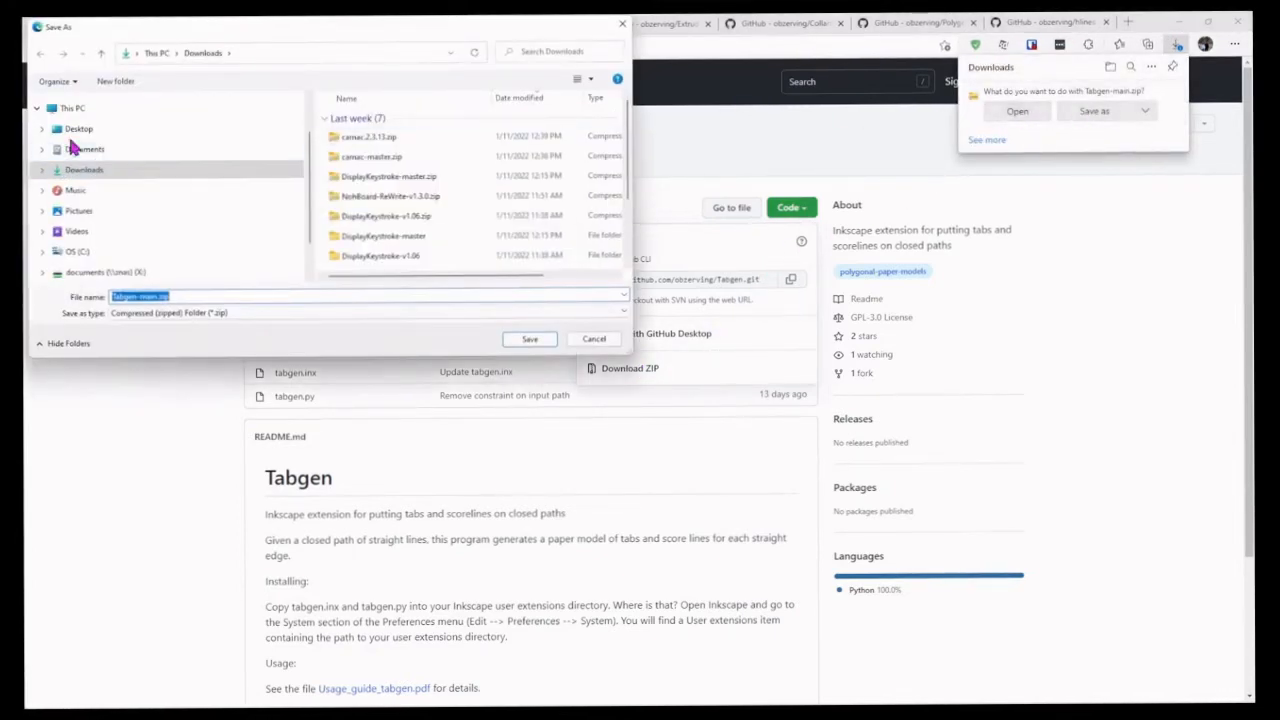
click(76, 131)
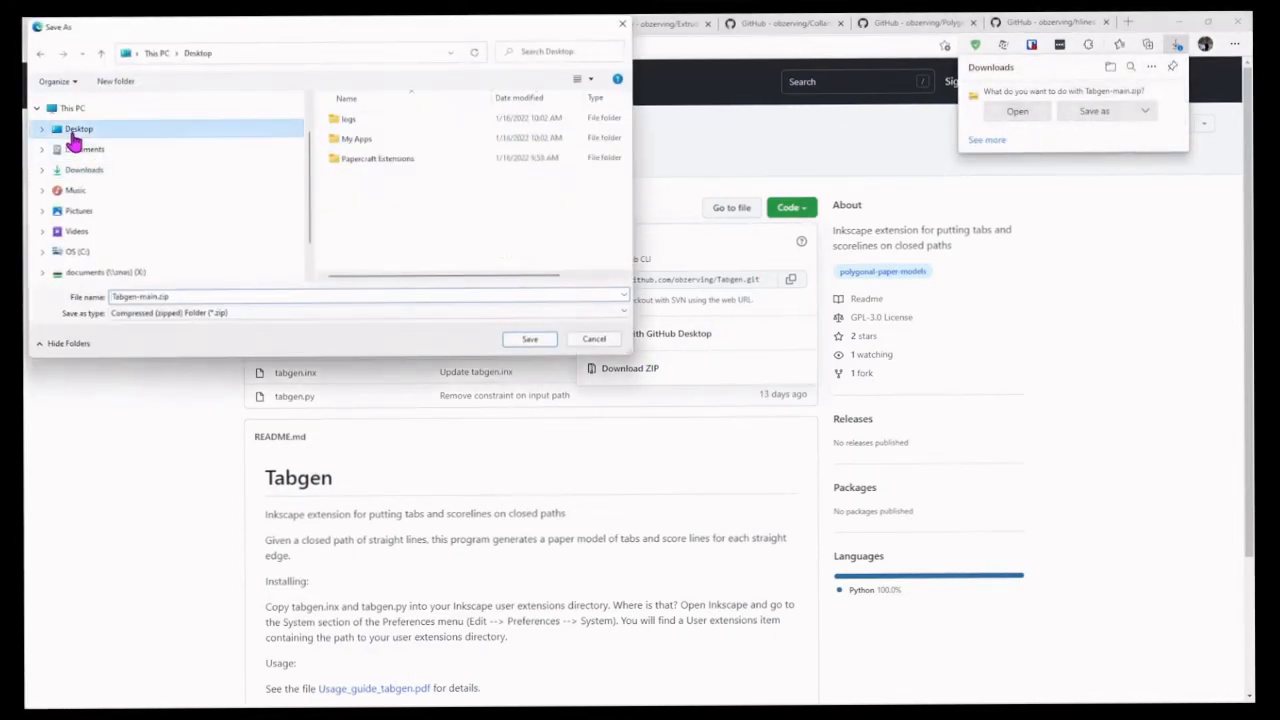
double_click(398, 157)
click(521, 340)
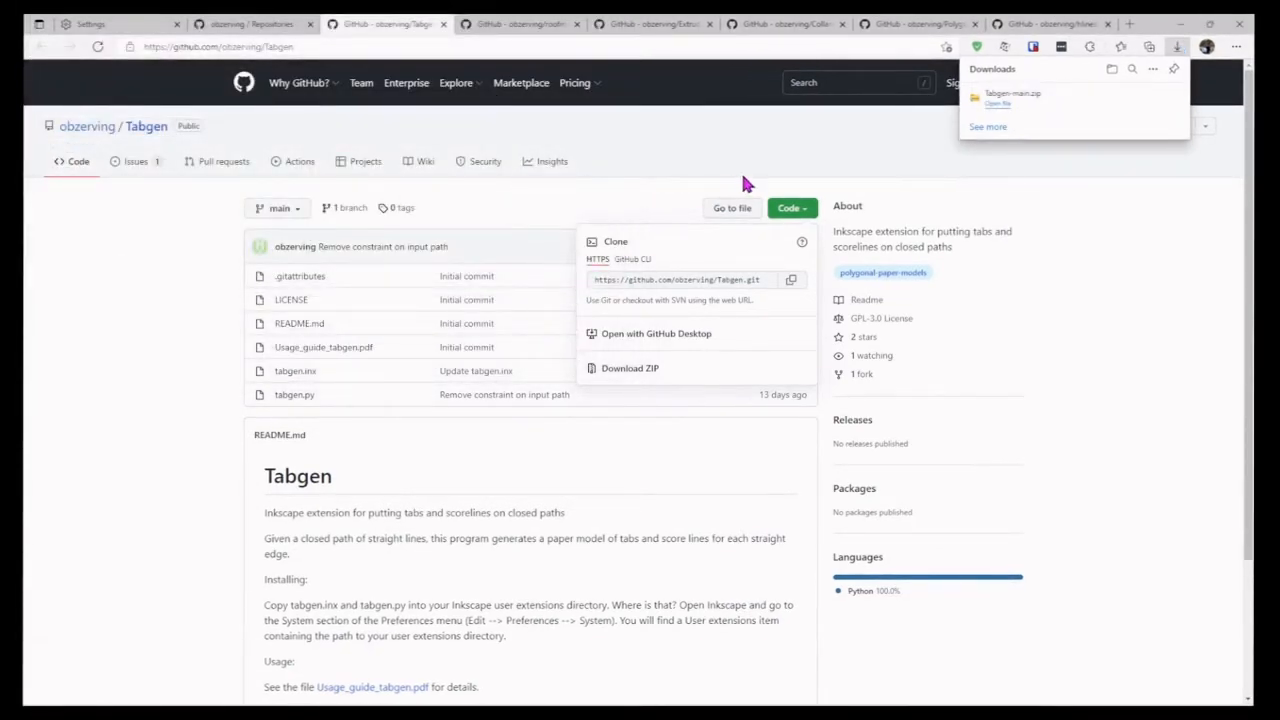
Step: Download the roofmaker repository as a ZIP and save it in the Papercraft Extensions folder as roofmaker-main (1).zip
click(527, 30)
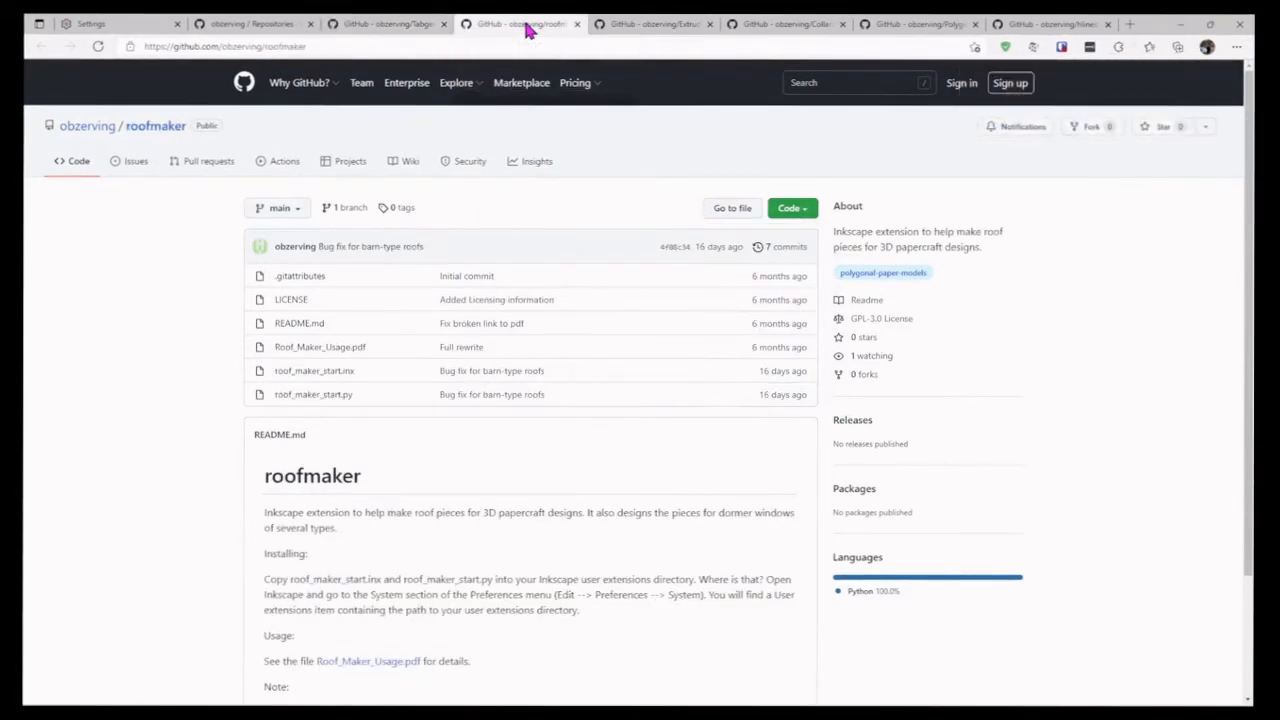
right_click(527, 30)
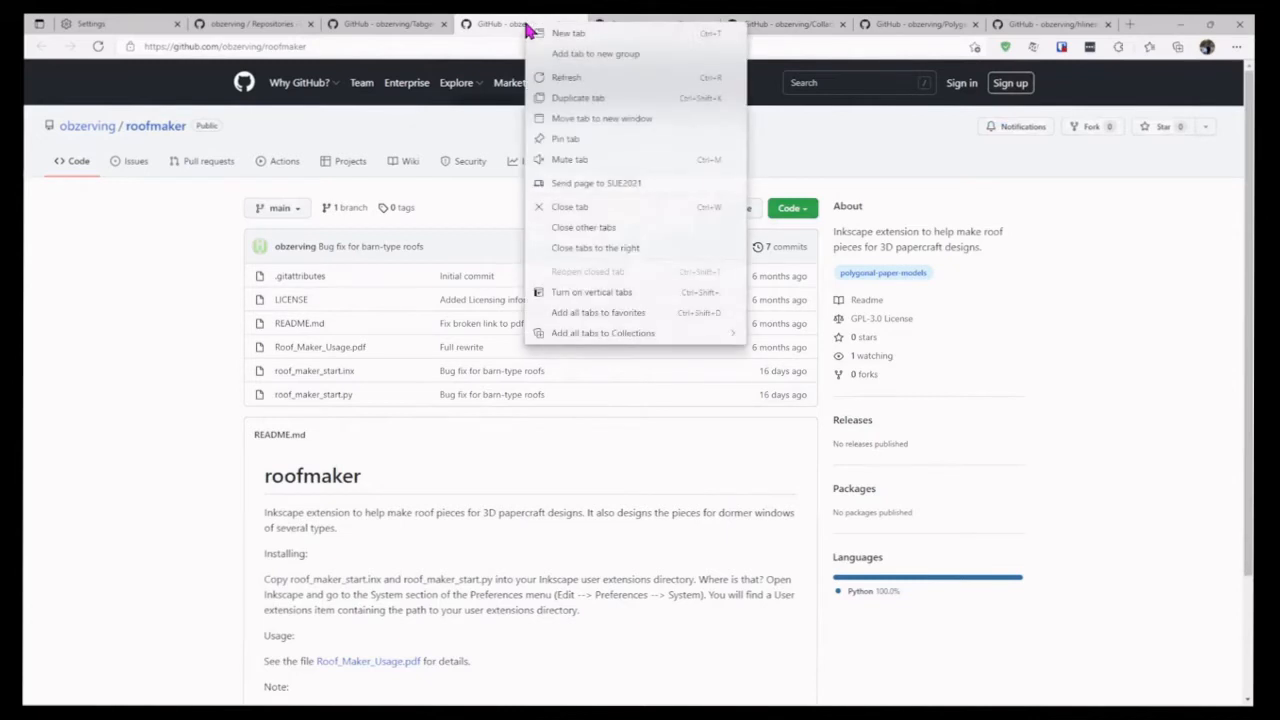
click(490, 37)
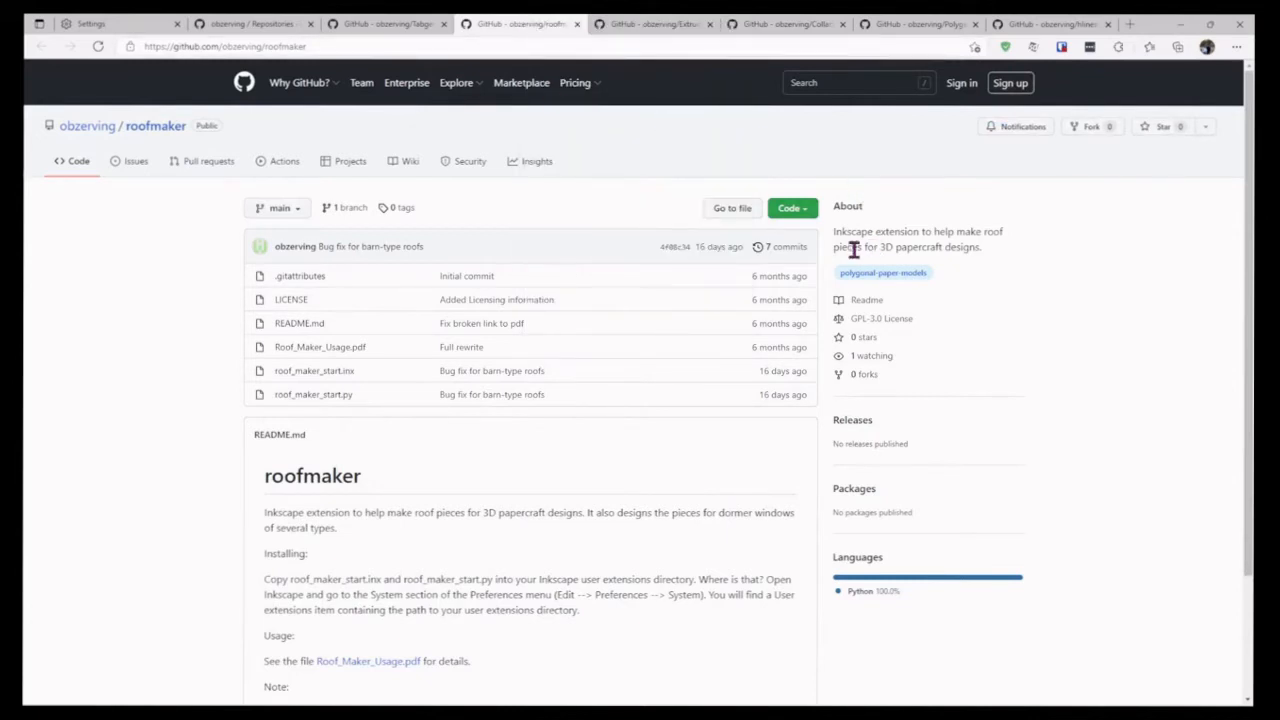
click(801, 220)
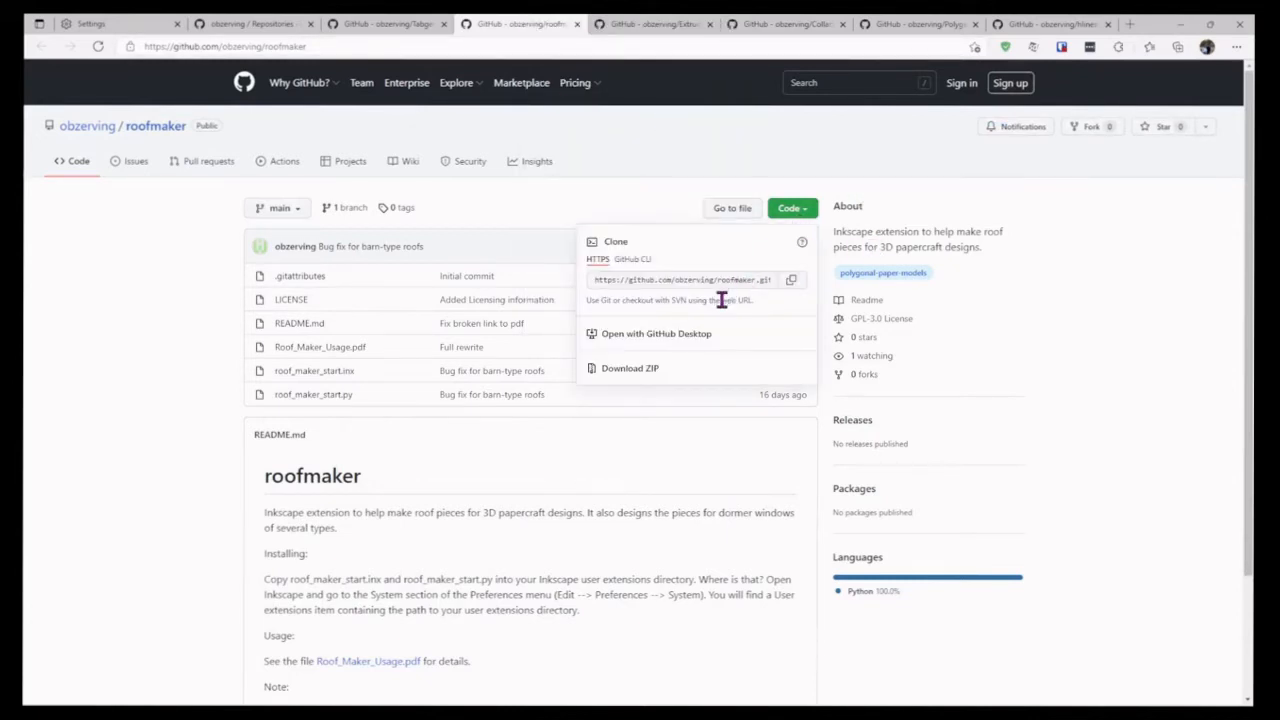
click(646, 376)
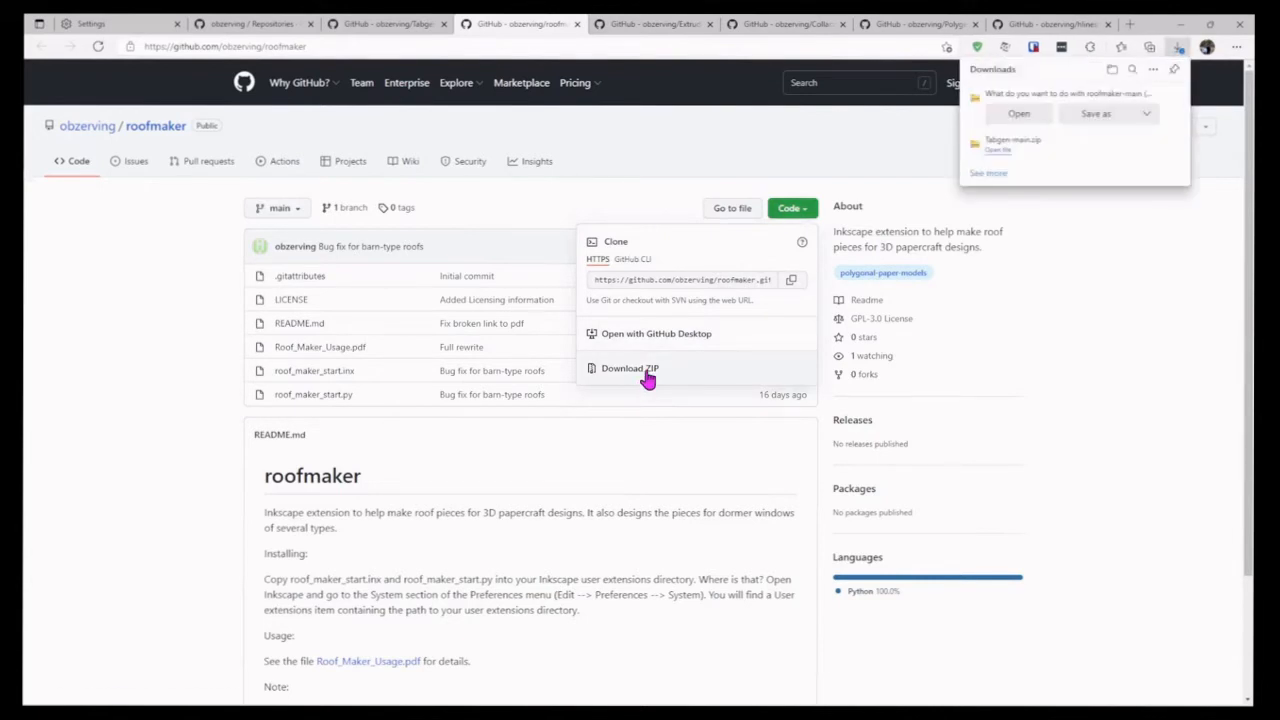
click(1092, 116)
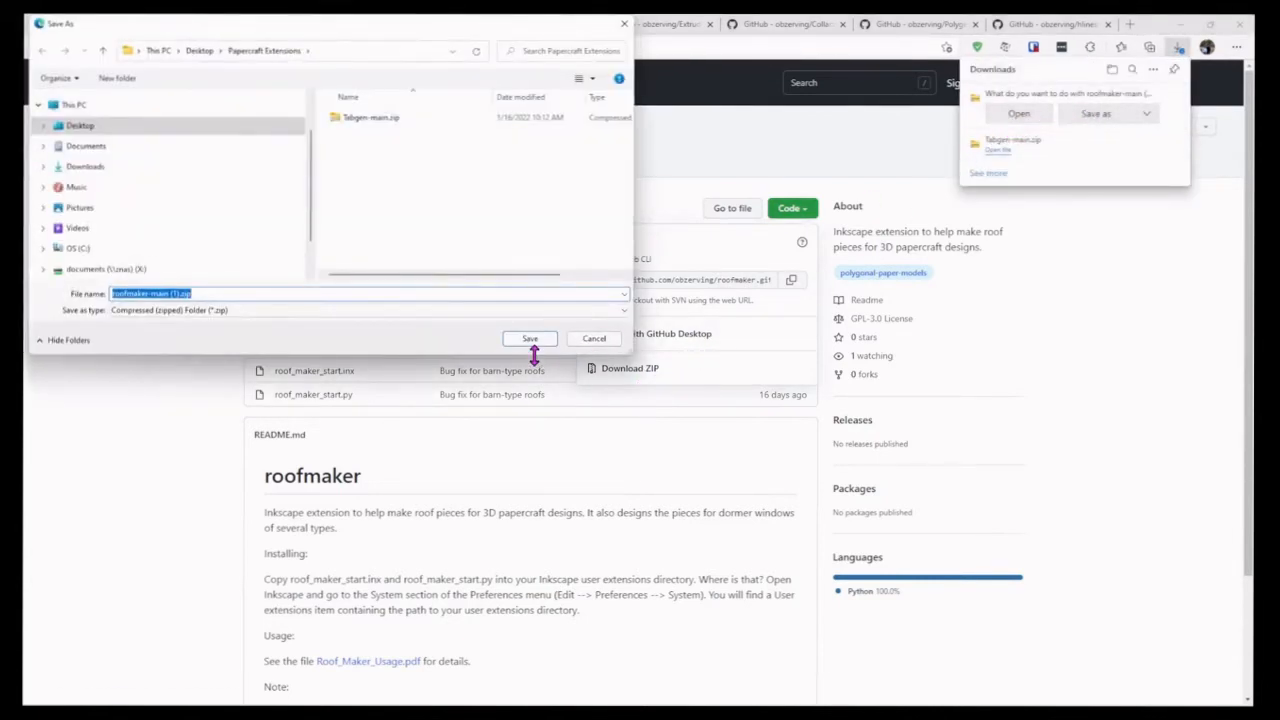
click(530, 339)
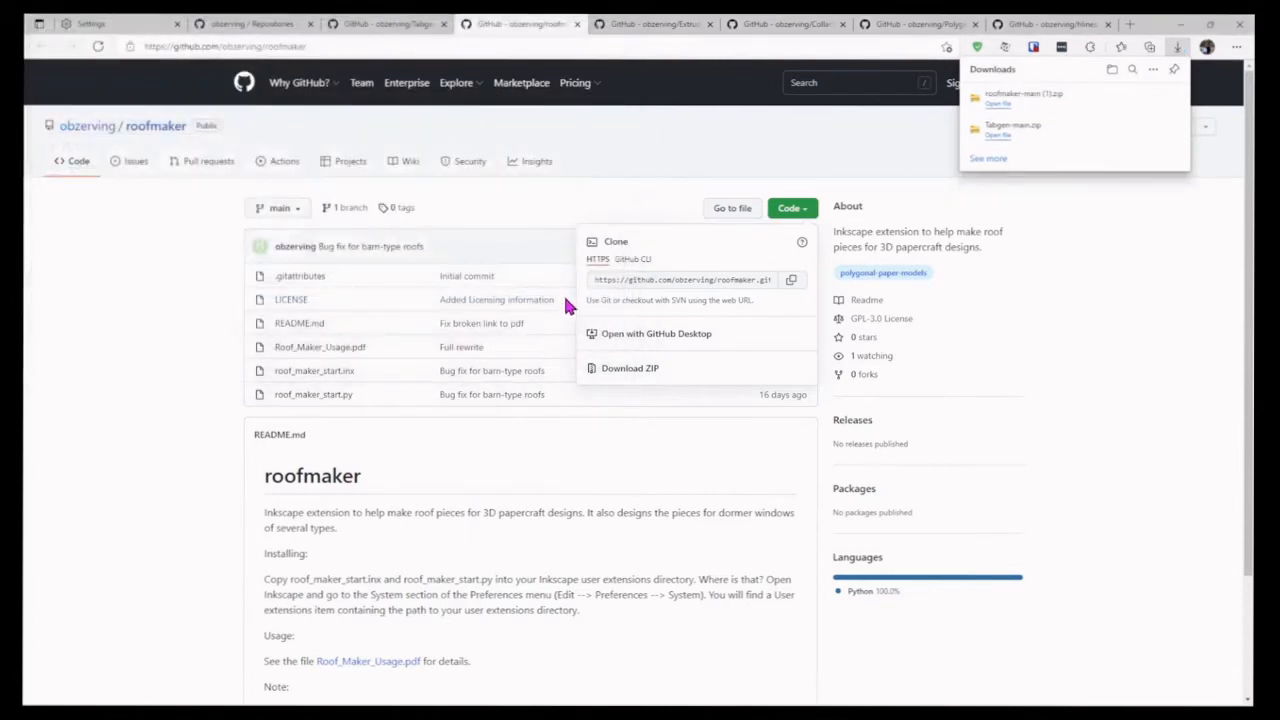
Step: Download the Extruderz repository as a ZIP and save Extruderz-main.zip in the Papercraft Extensions folder
right_click(637, 26)
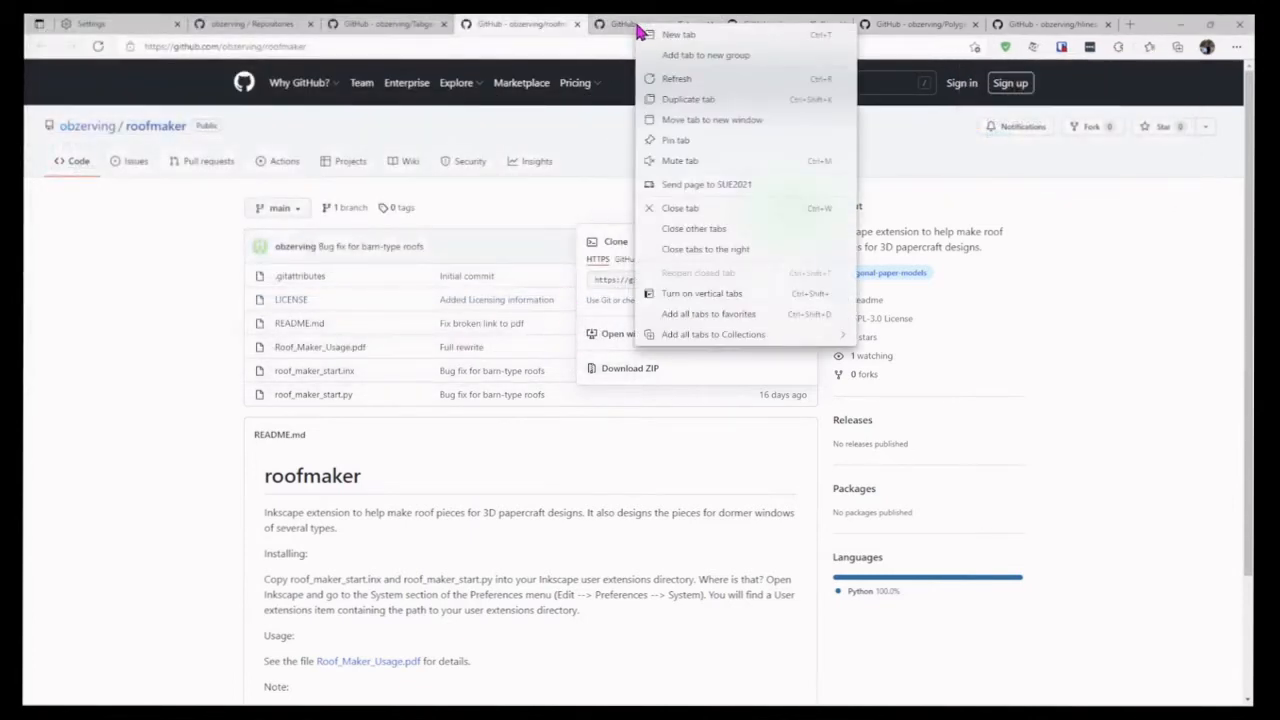
click(615, 30)
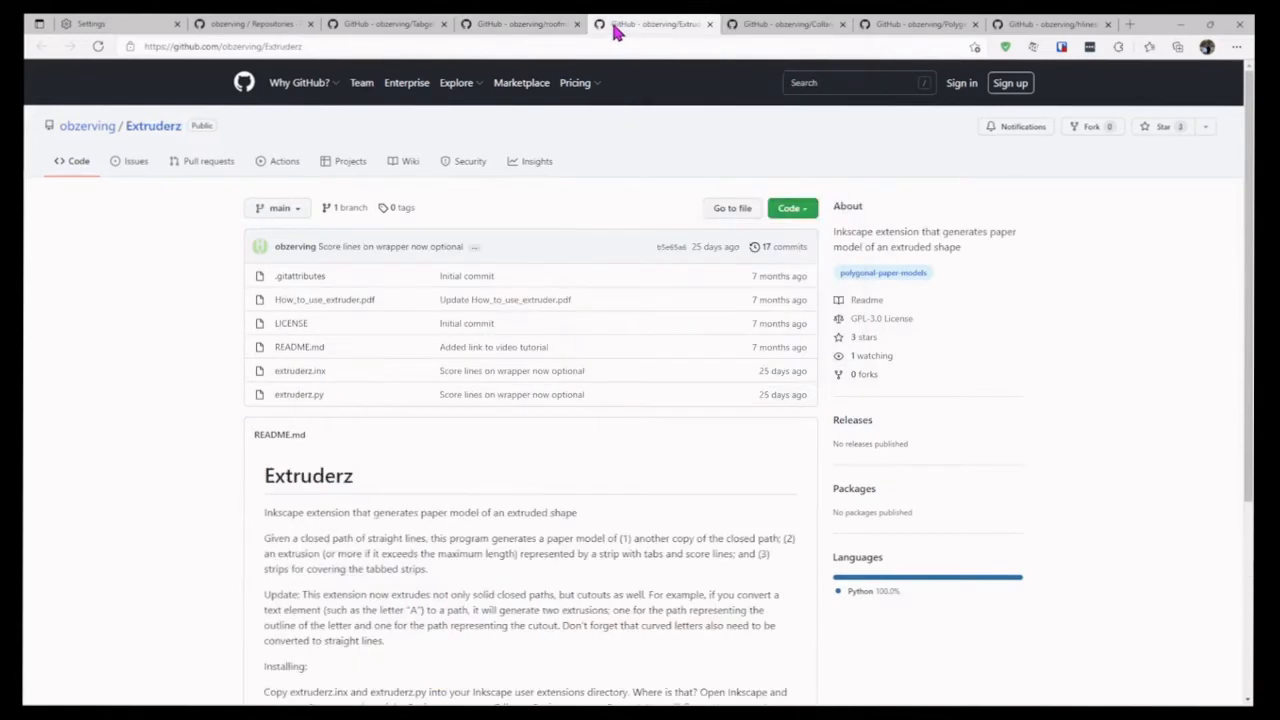
click(791, 212)
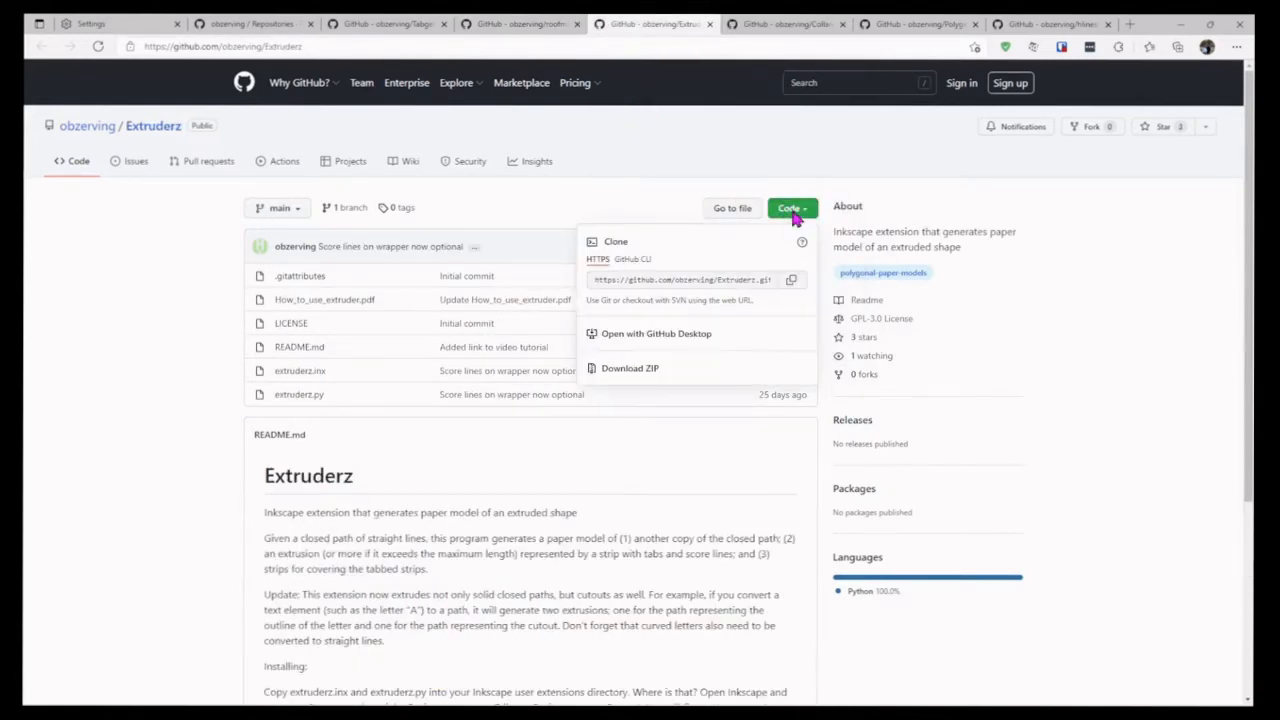
click(643, 371)
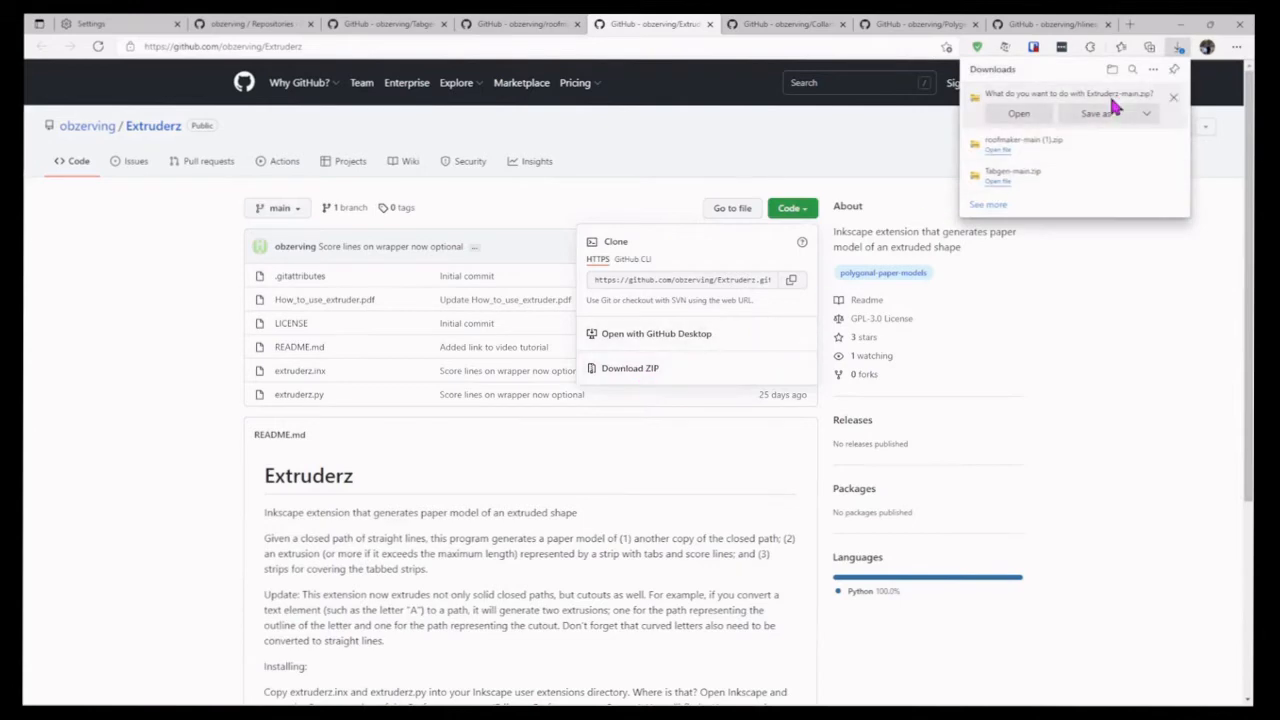
click(1105, 112)
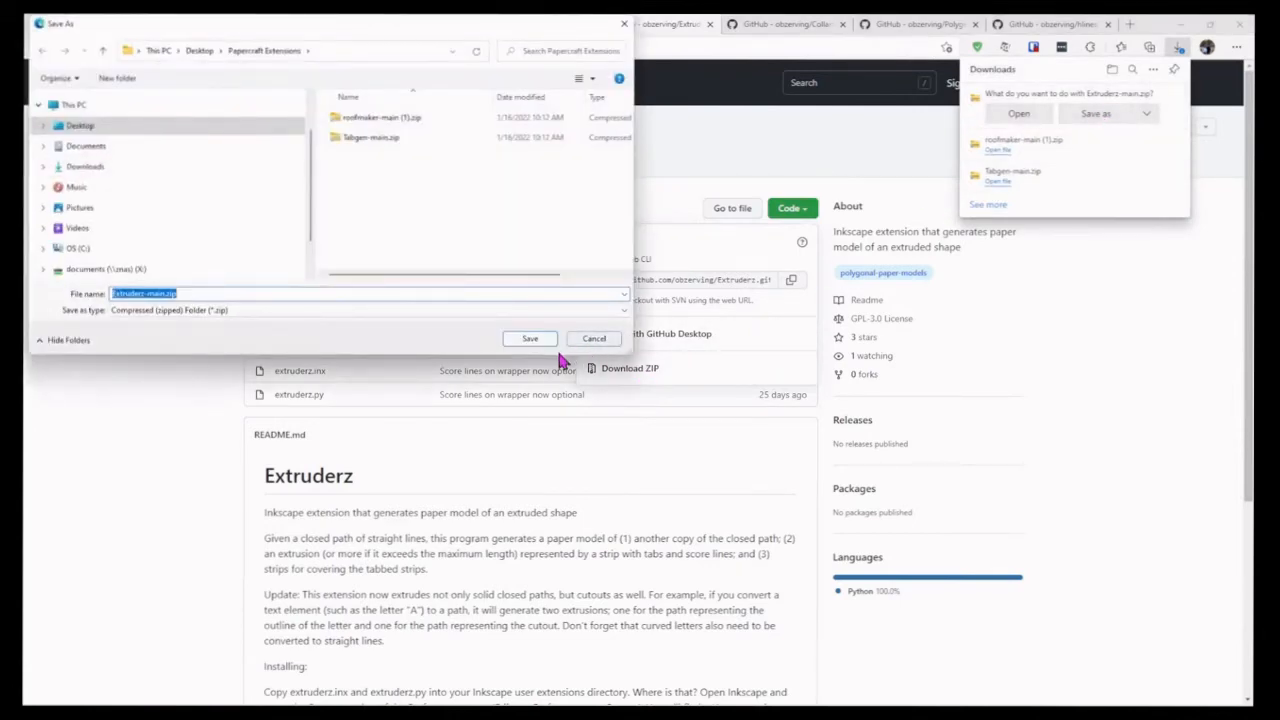
click(529, 336)
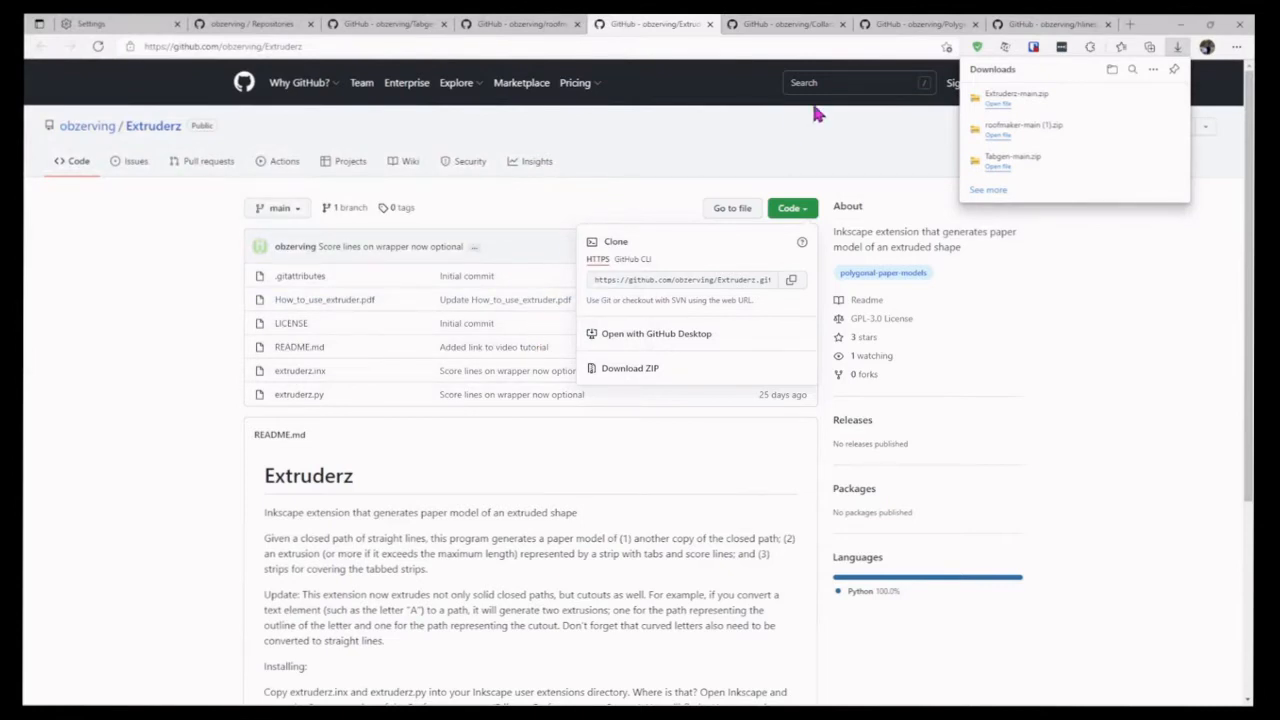
Step: Download the Collarz repository as a ZIP and save Collarz-main.zip in the Papercraft Extensions folder
click(800, 25)
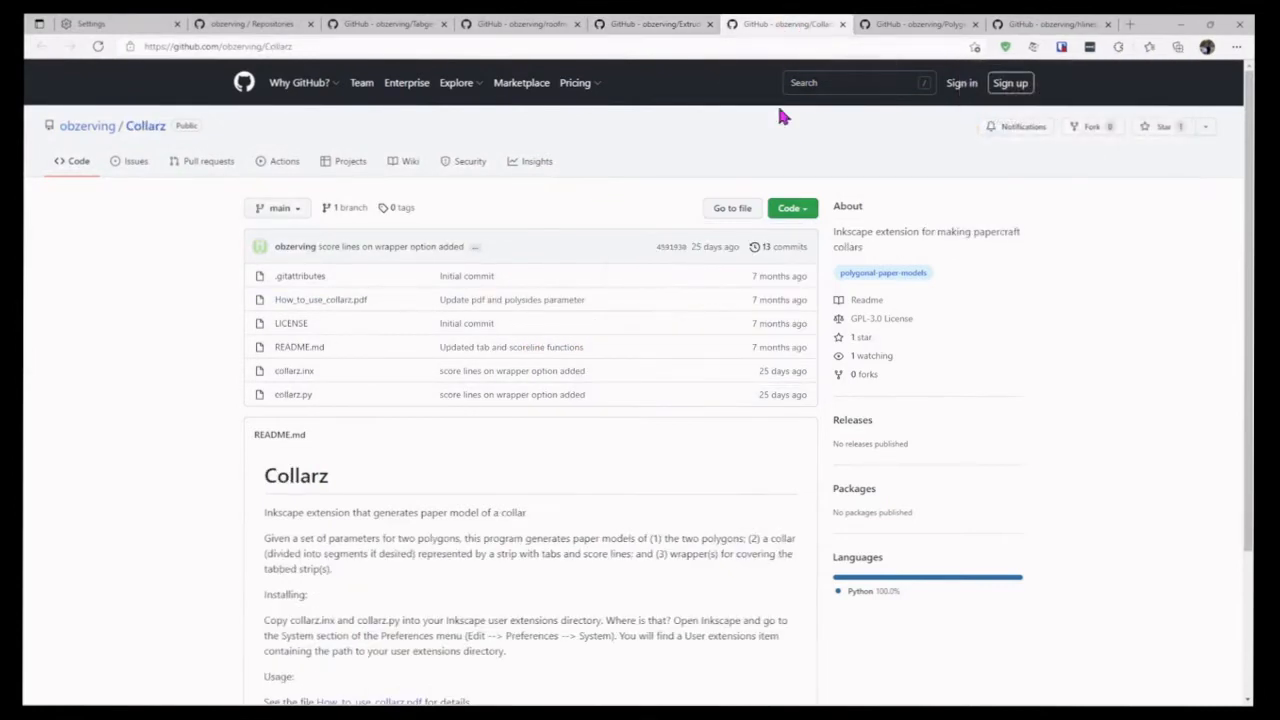
click(804, 210)
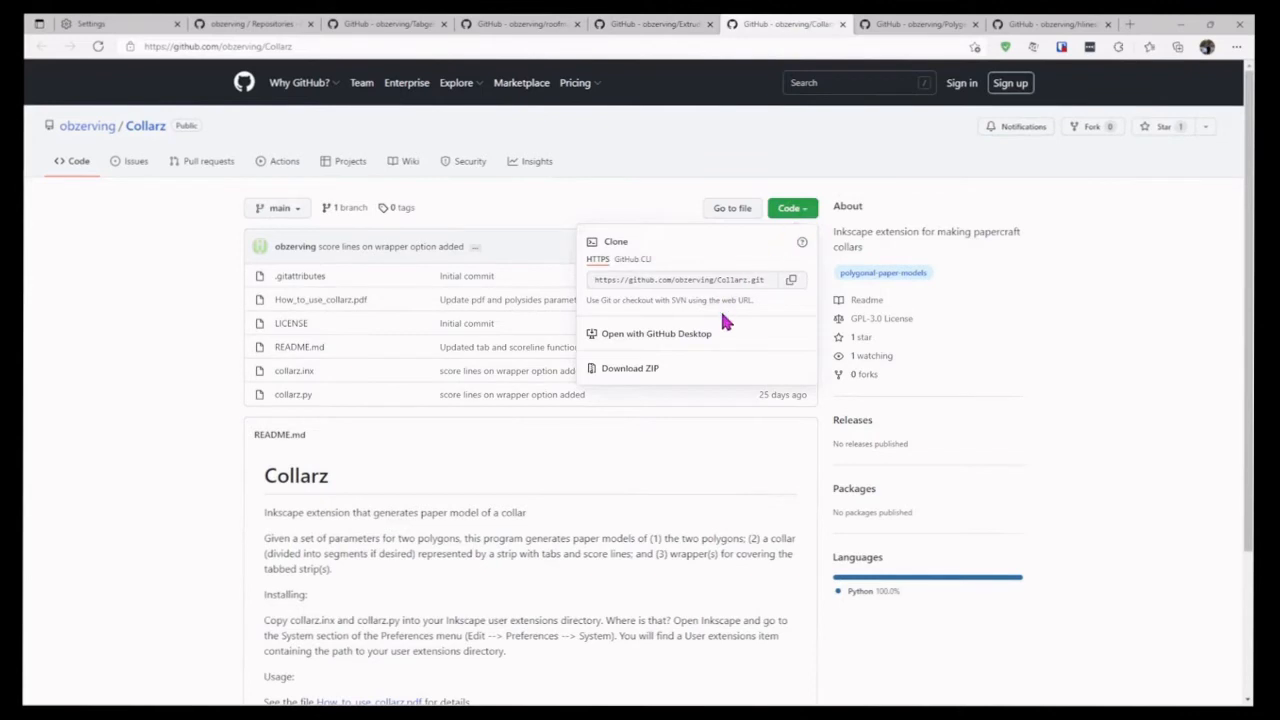
click(662, 380)
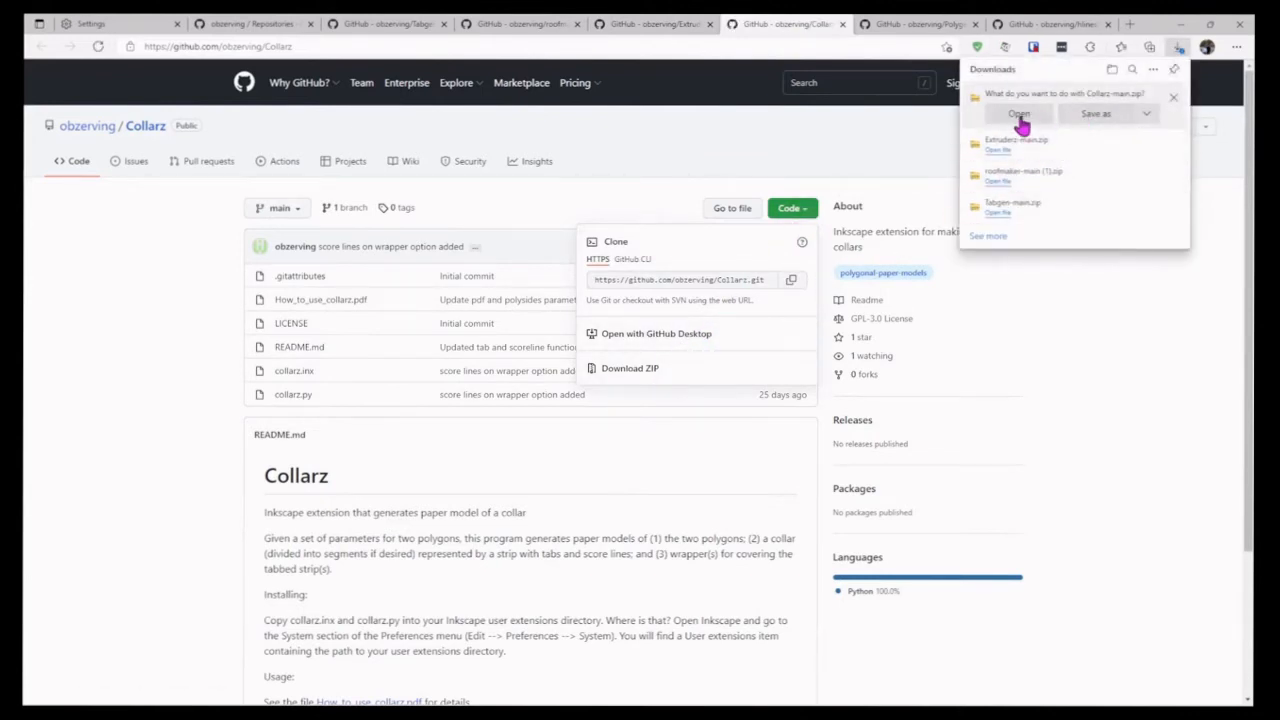
click(1092, 115)
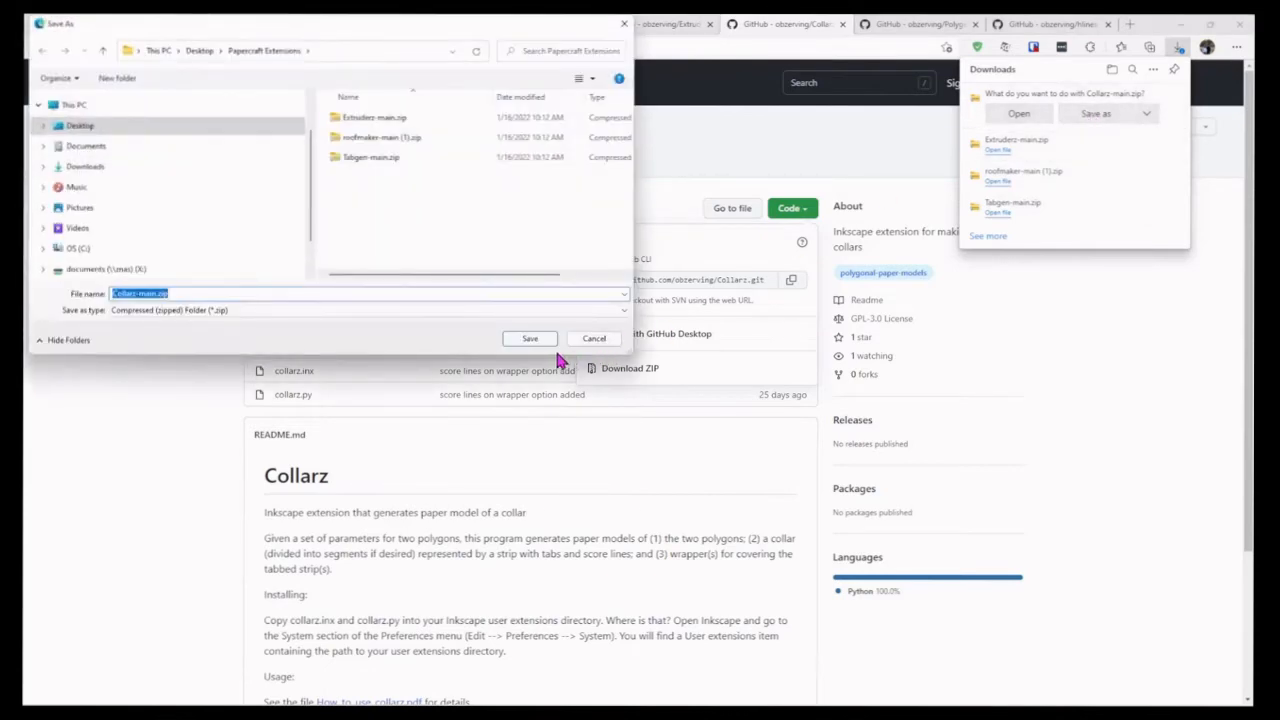
click(537, 341)
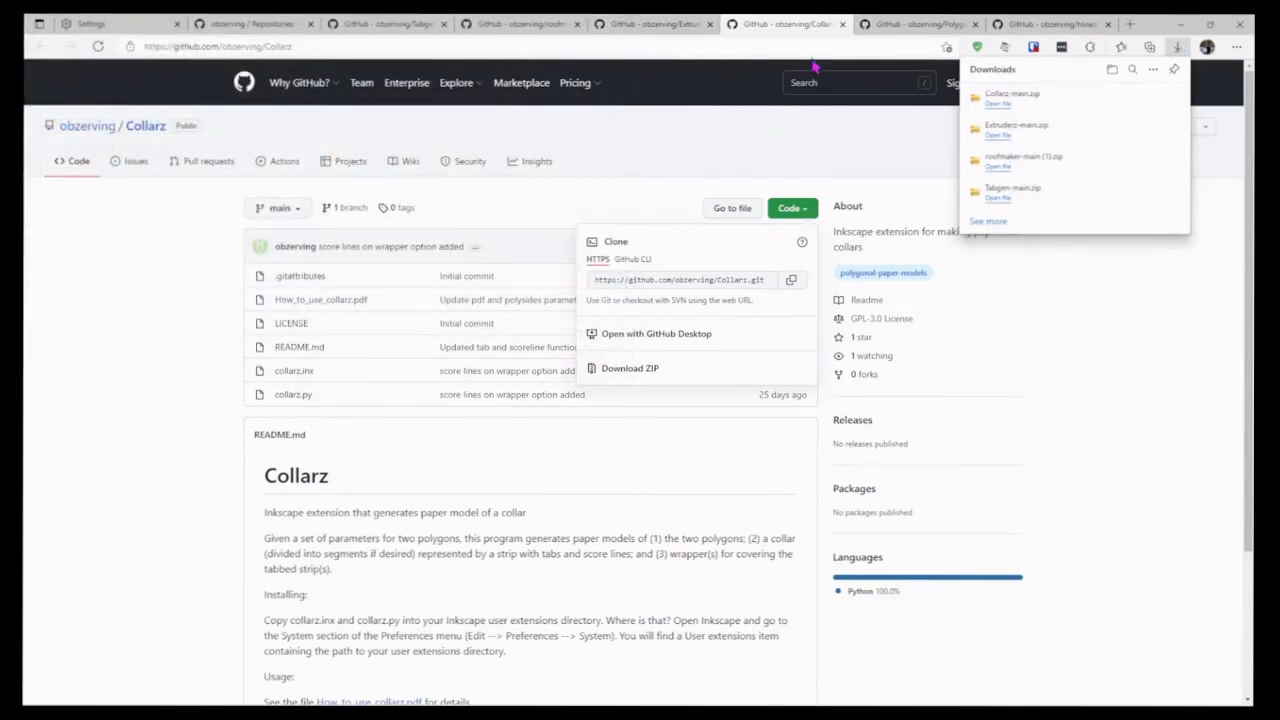
Step: Download the Polygen repository as a ZIP and save Polygen-main.zip in the Papercraft Extensions folder
click(912, 26)
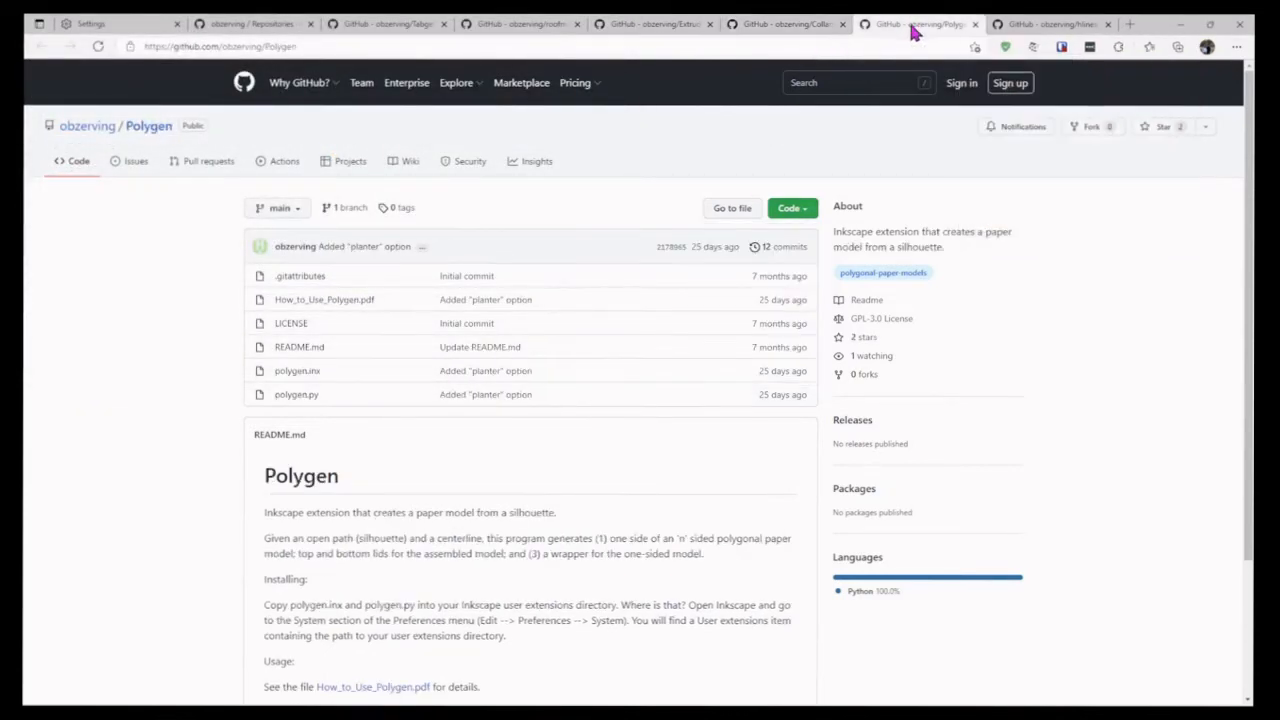
click(796, 208)
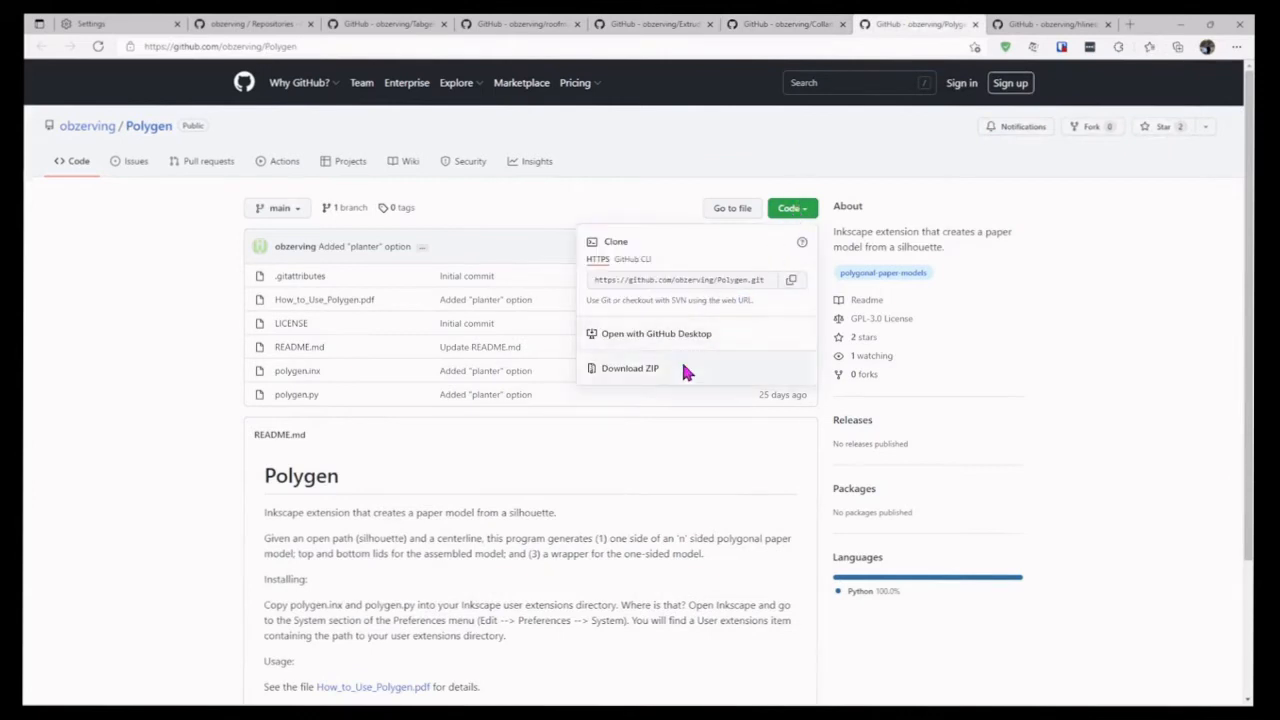
click(655, 372)
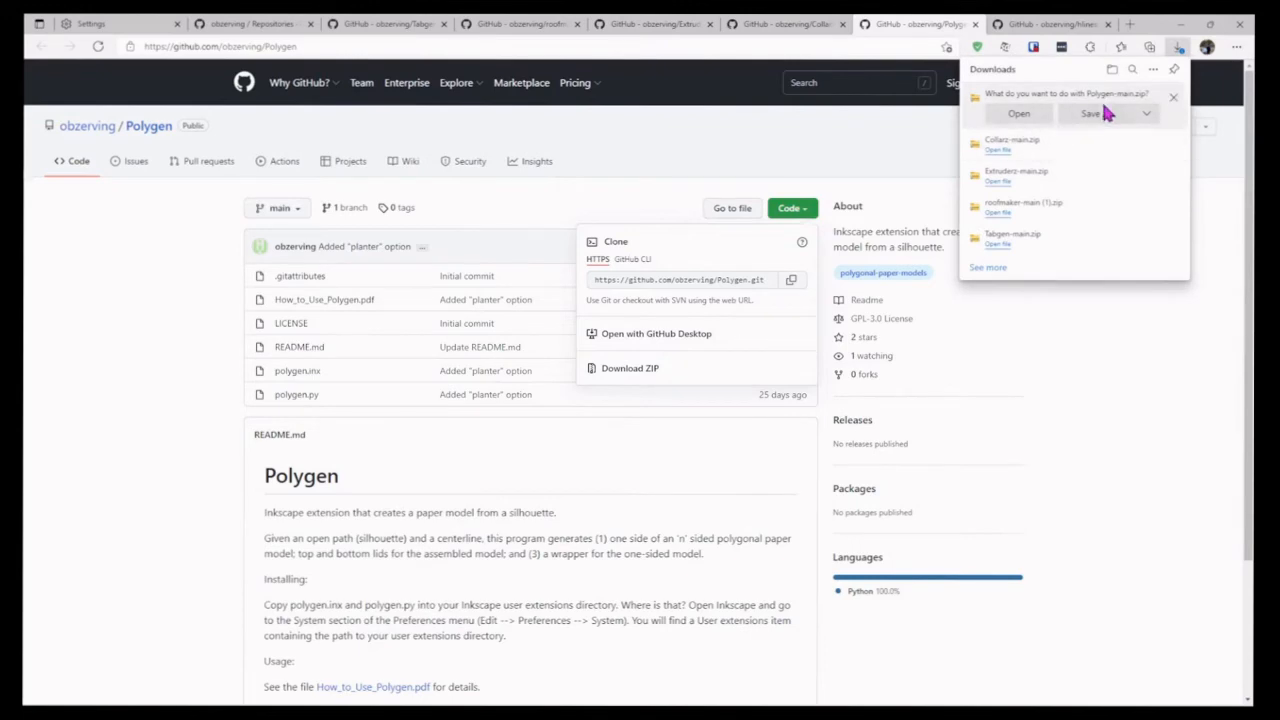
click(1099, 118)
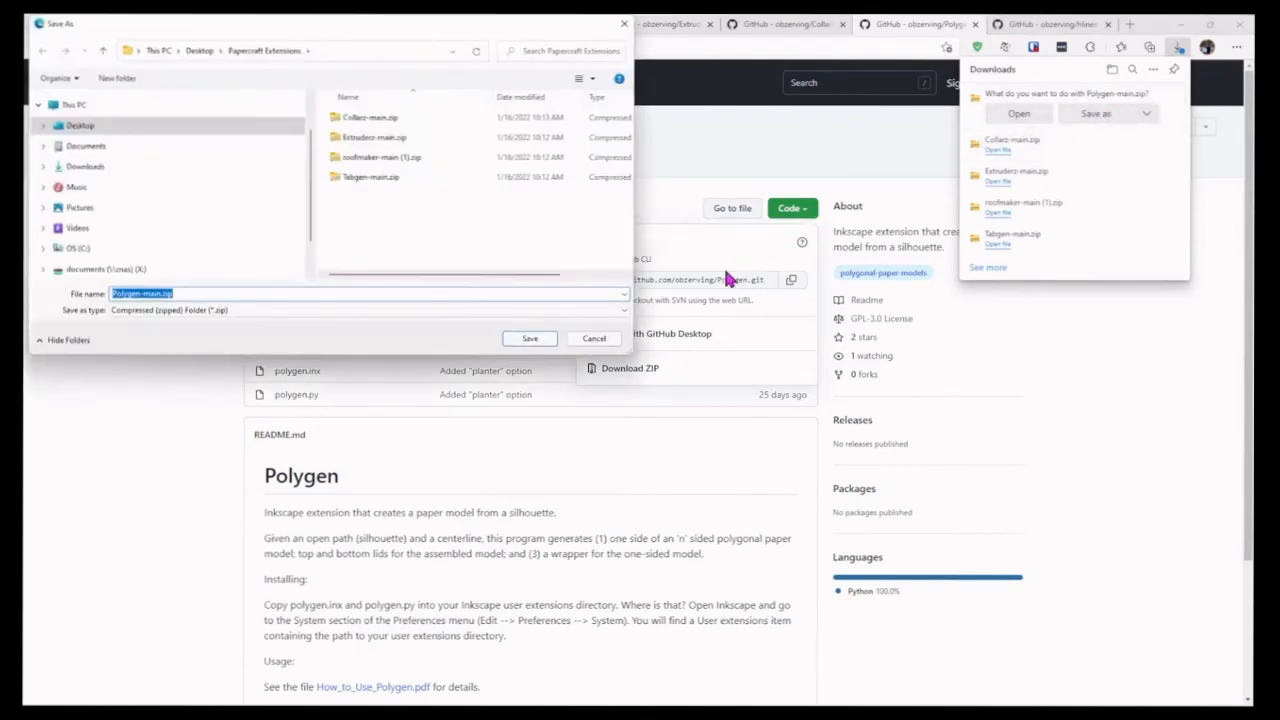
click(532, 340)
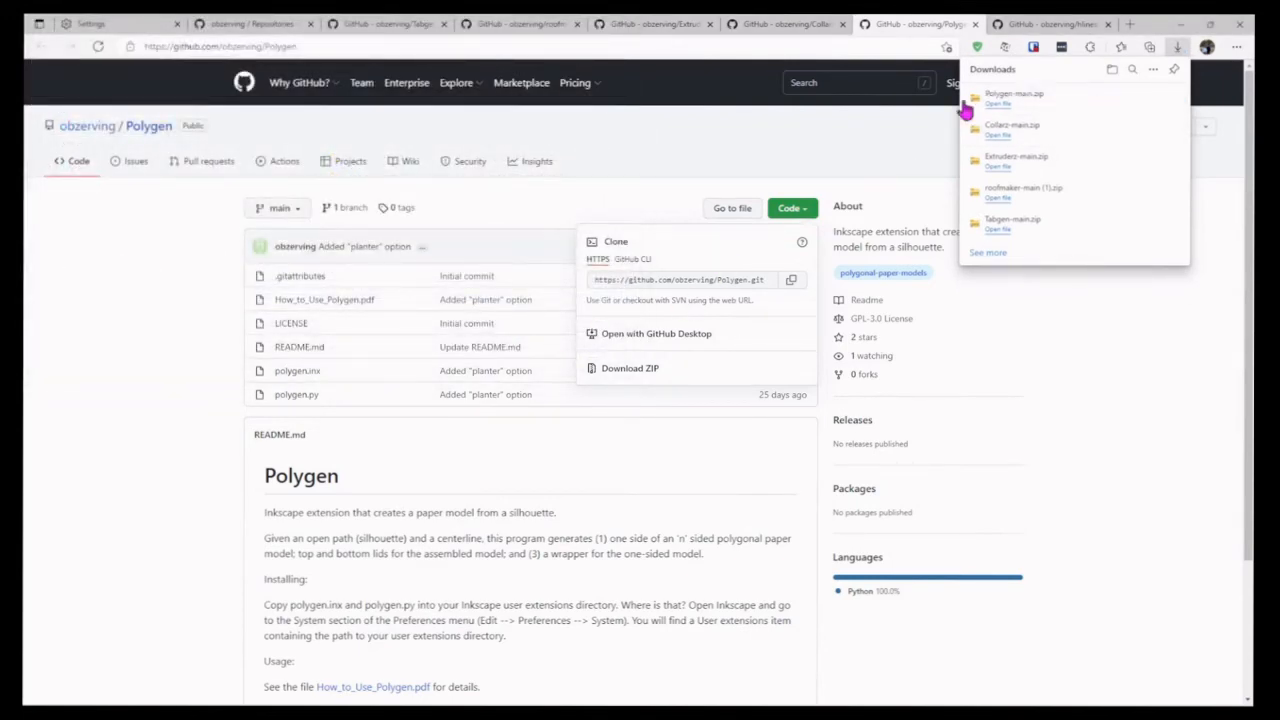
Step: Download the hlines repository as a ZIP and save hlines-main.zip in the Papercraft Extensions folder
click(1047, 26)
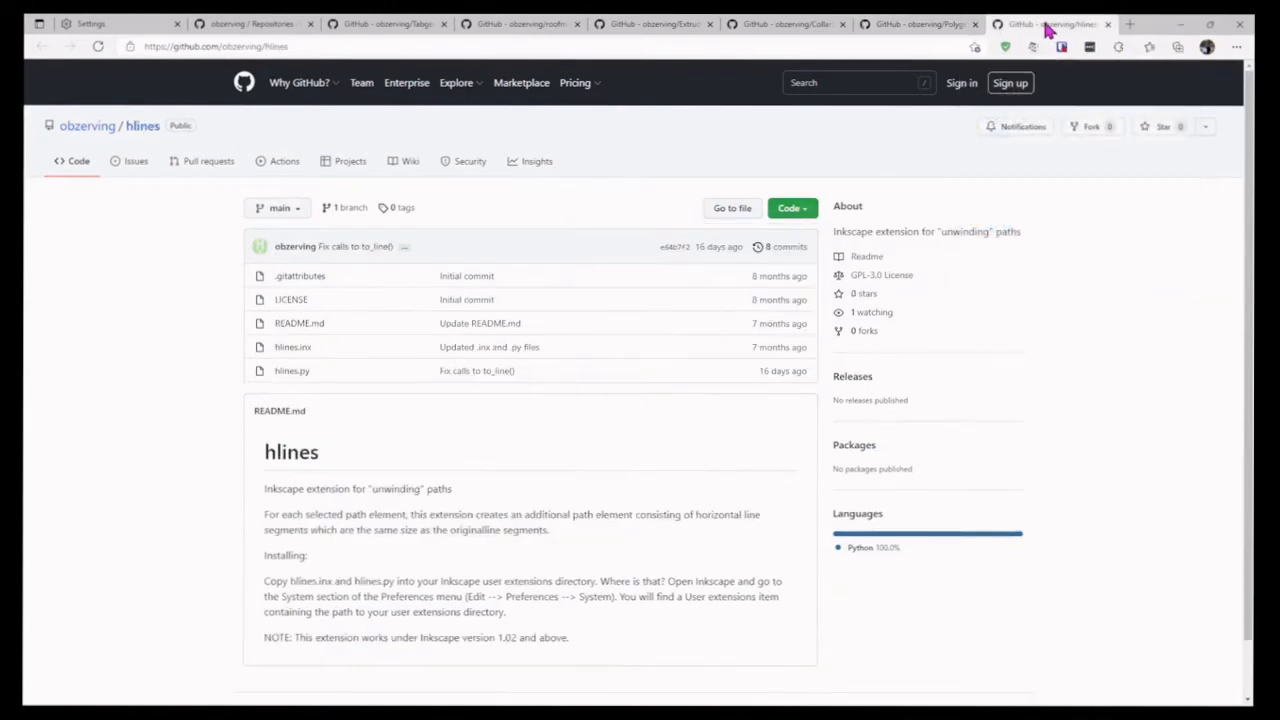
click(803, 214)
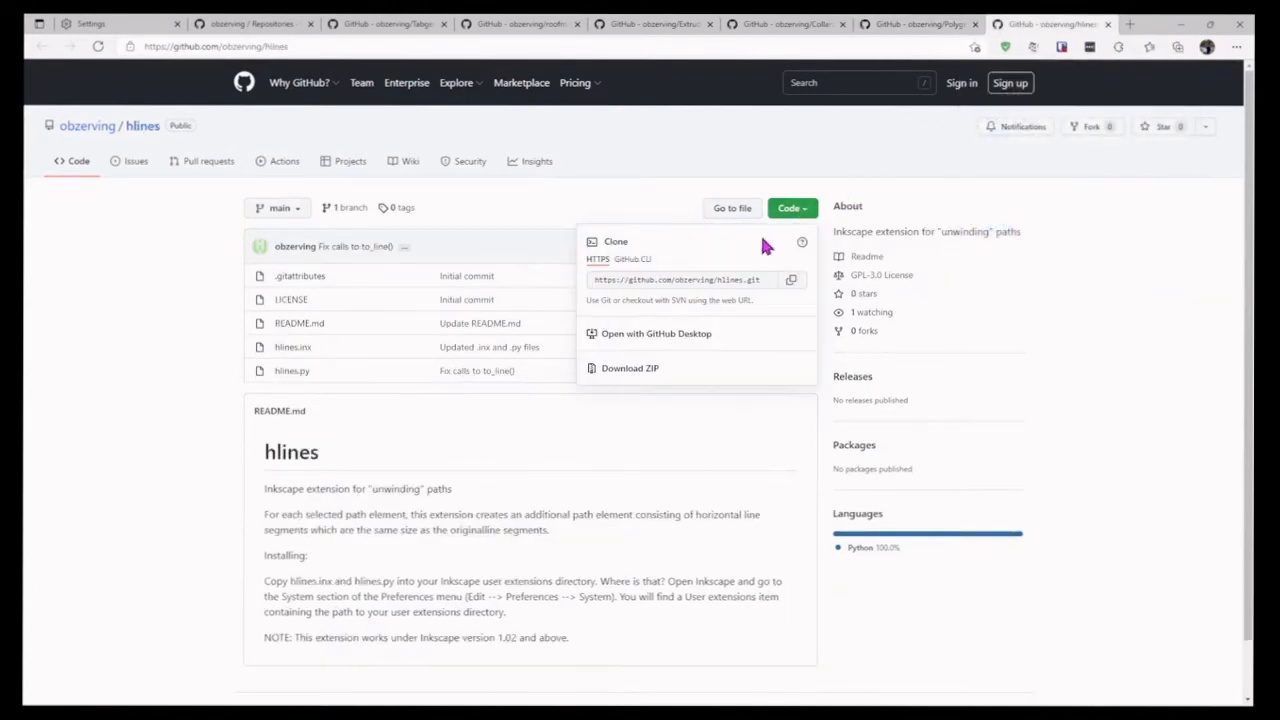
click(655, 369)
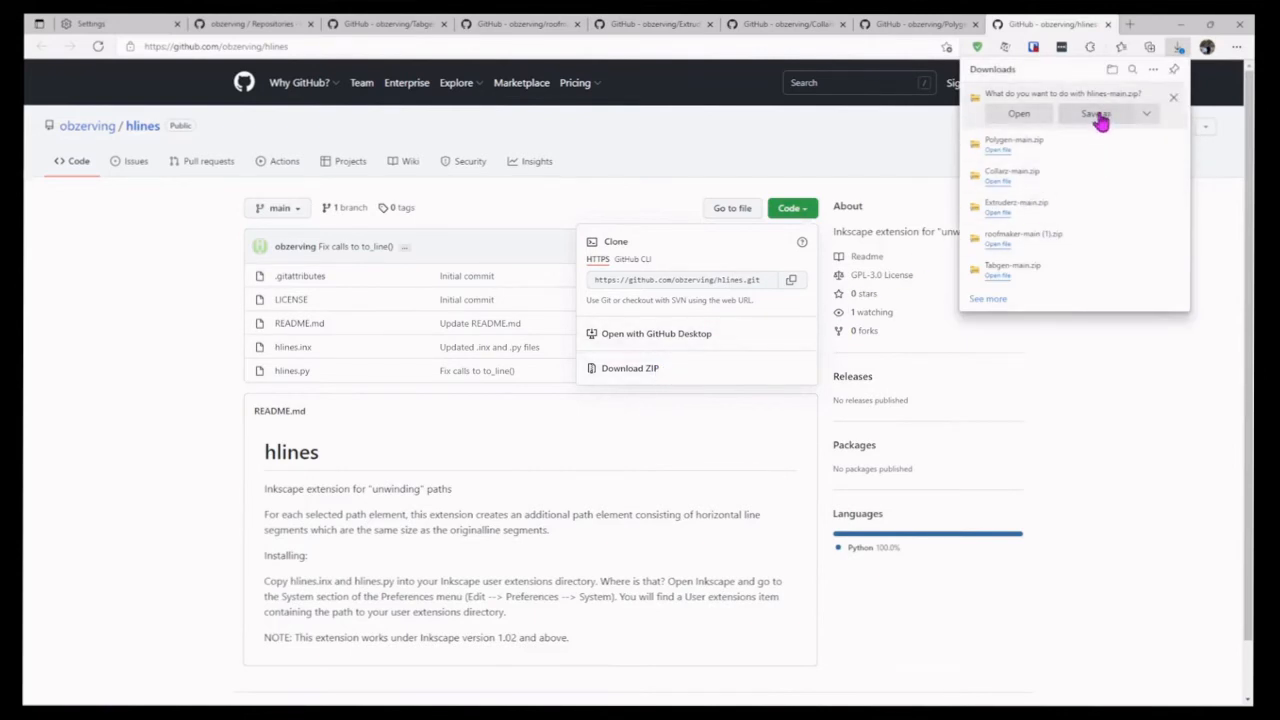
click(1098, 116)
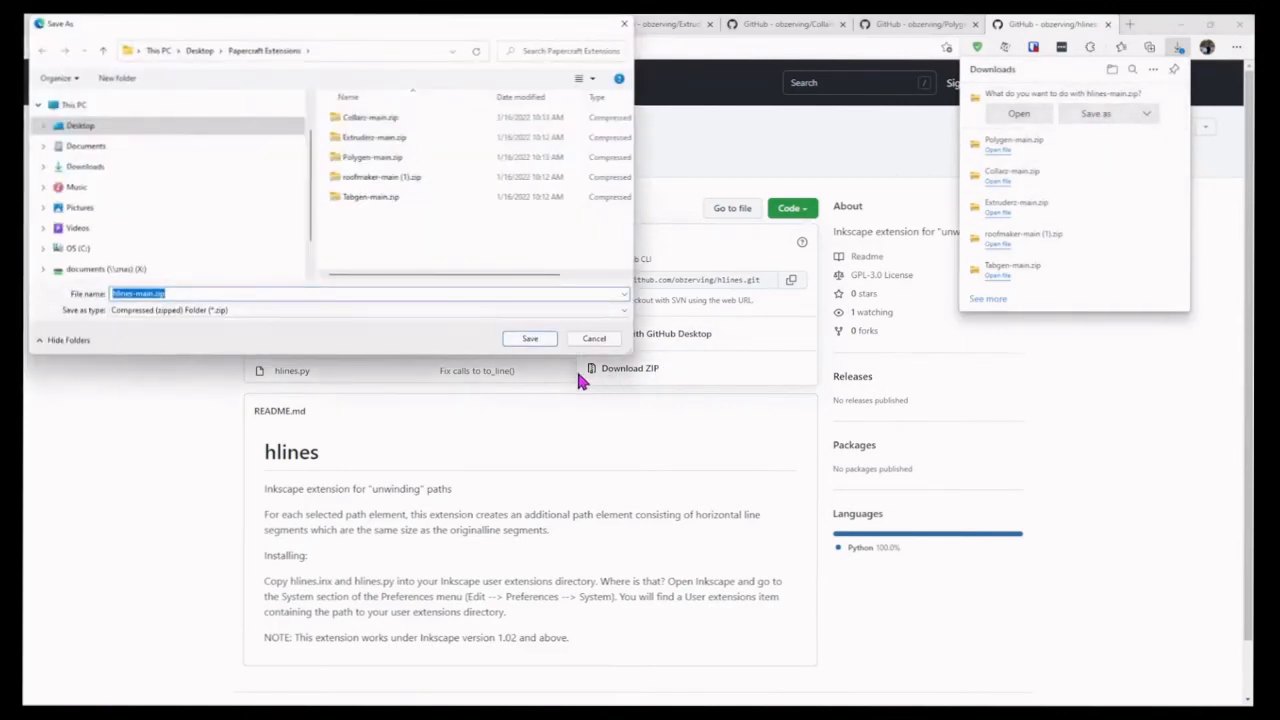
click(531, 339)
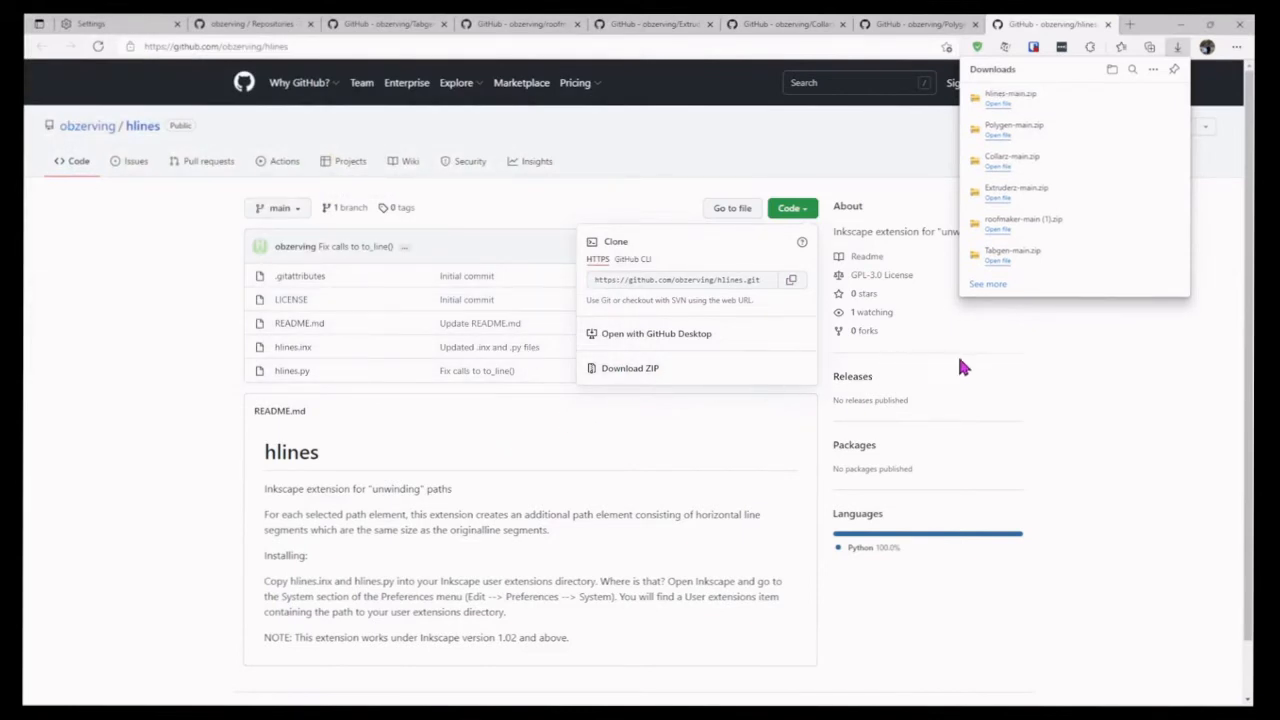
Step: Close all the GitHub repository pages and the settings page, and exit the browser
click(975, 23)
click(842, 24)
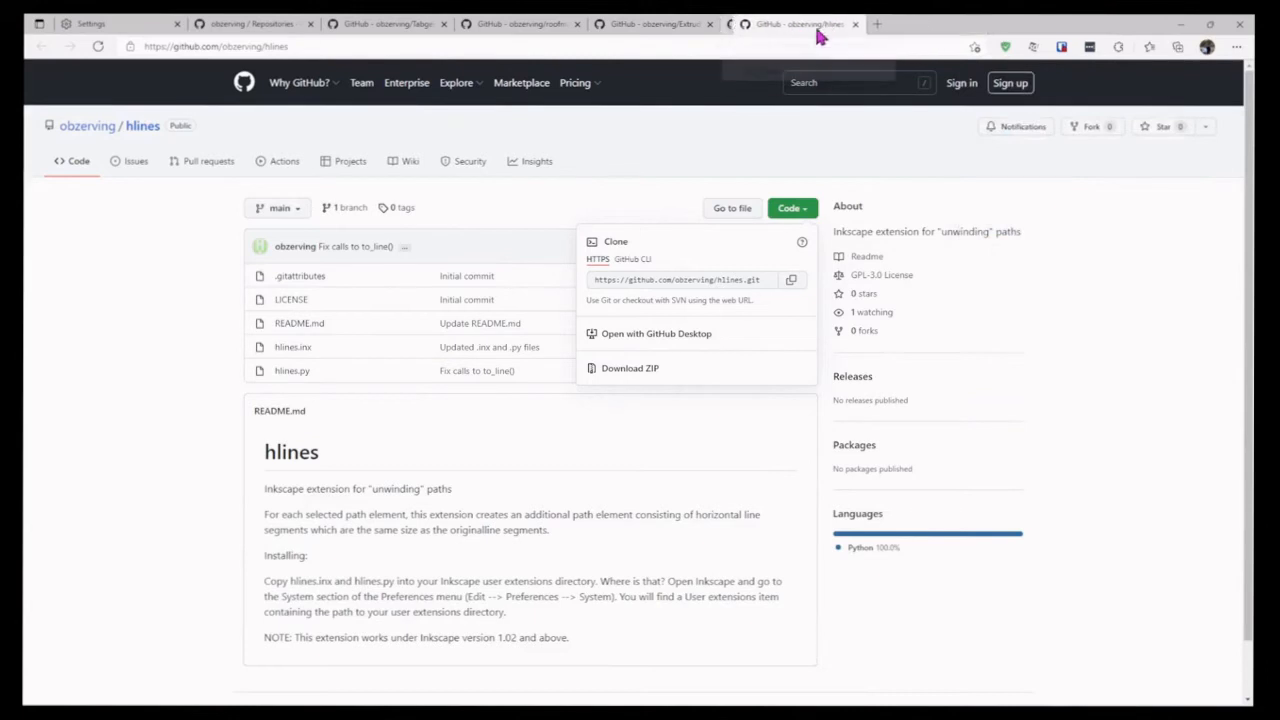
click(709, 24)
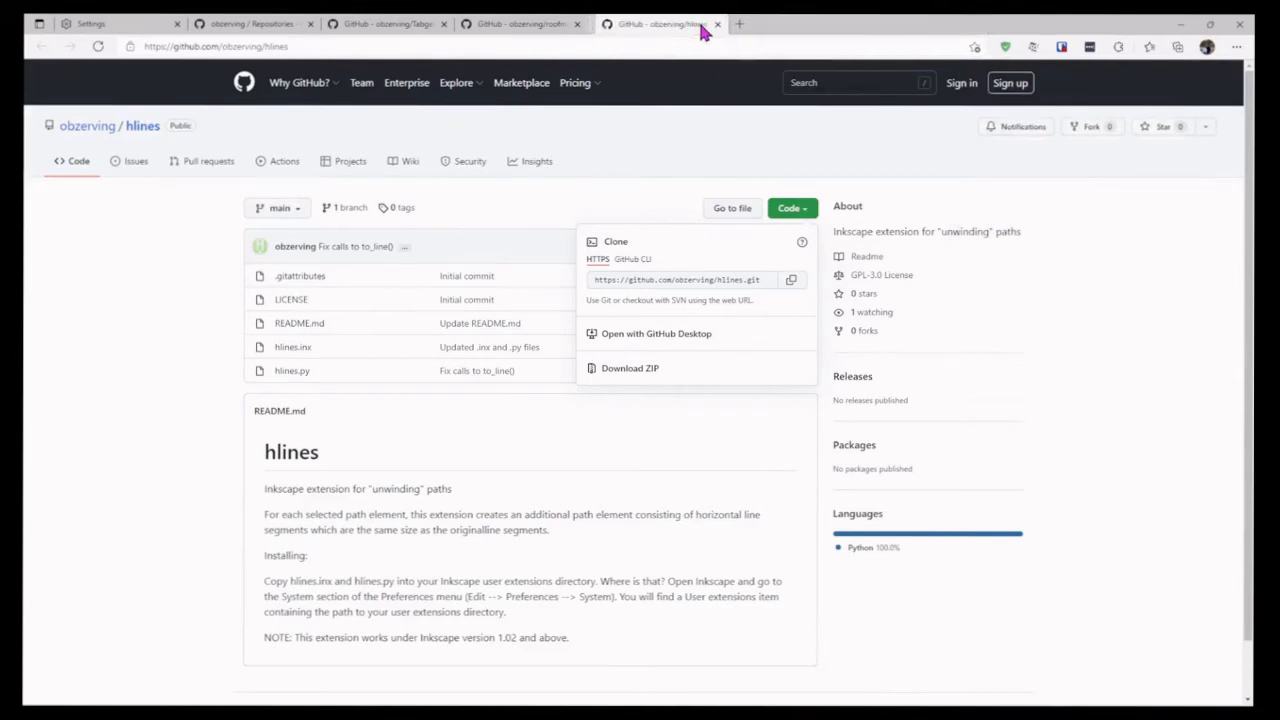
click(576, 24)
click(576, 24)
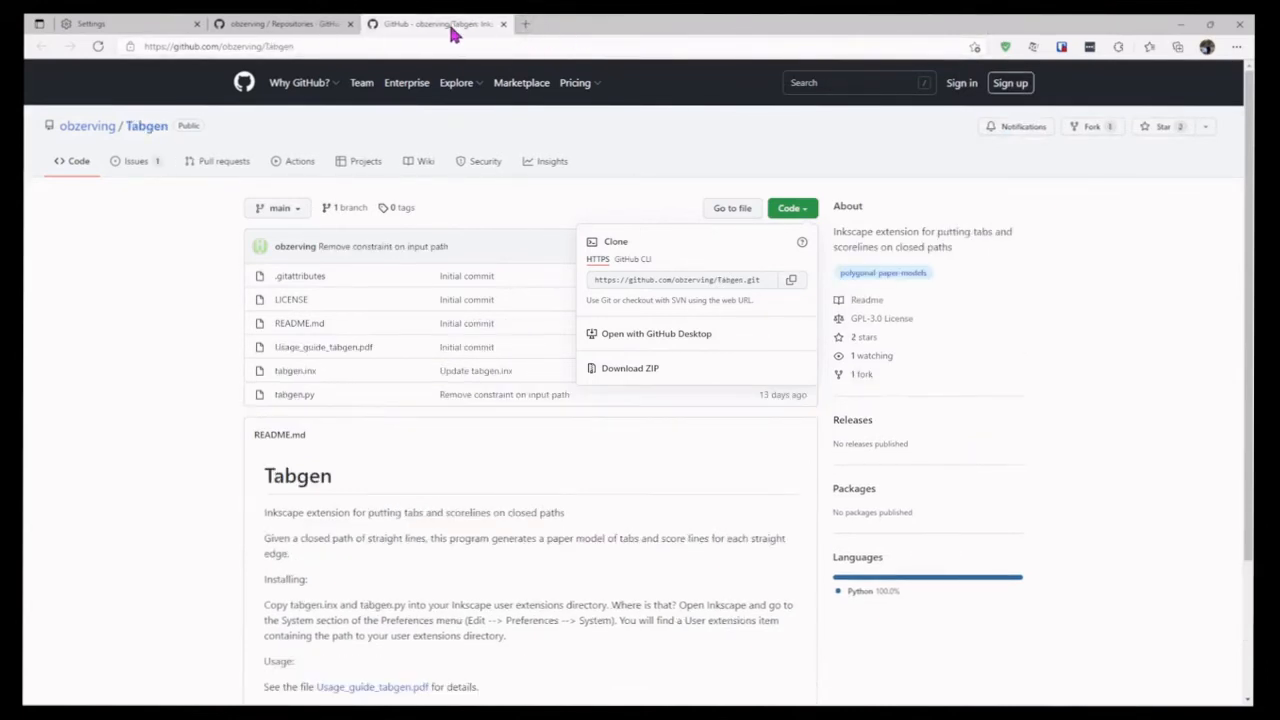
click(503, 27)
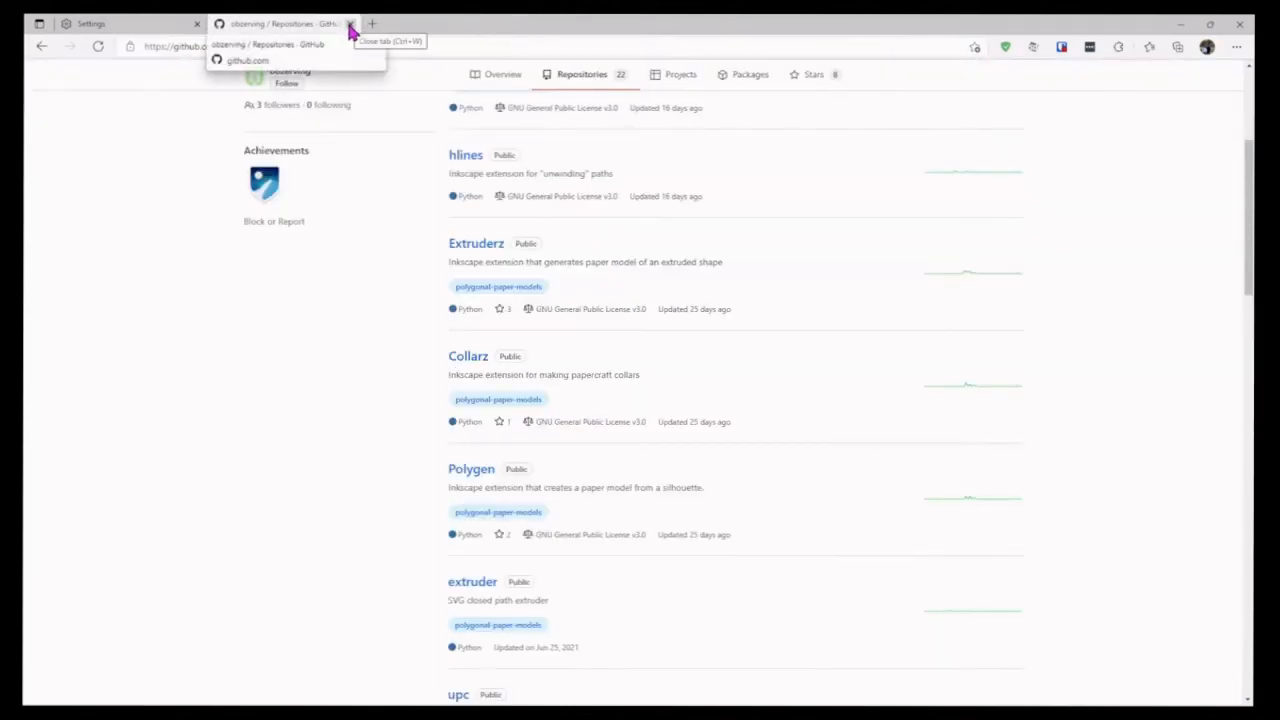
click(198, 24)
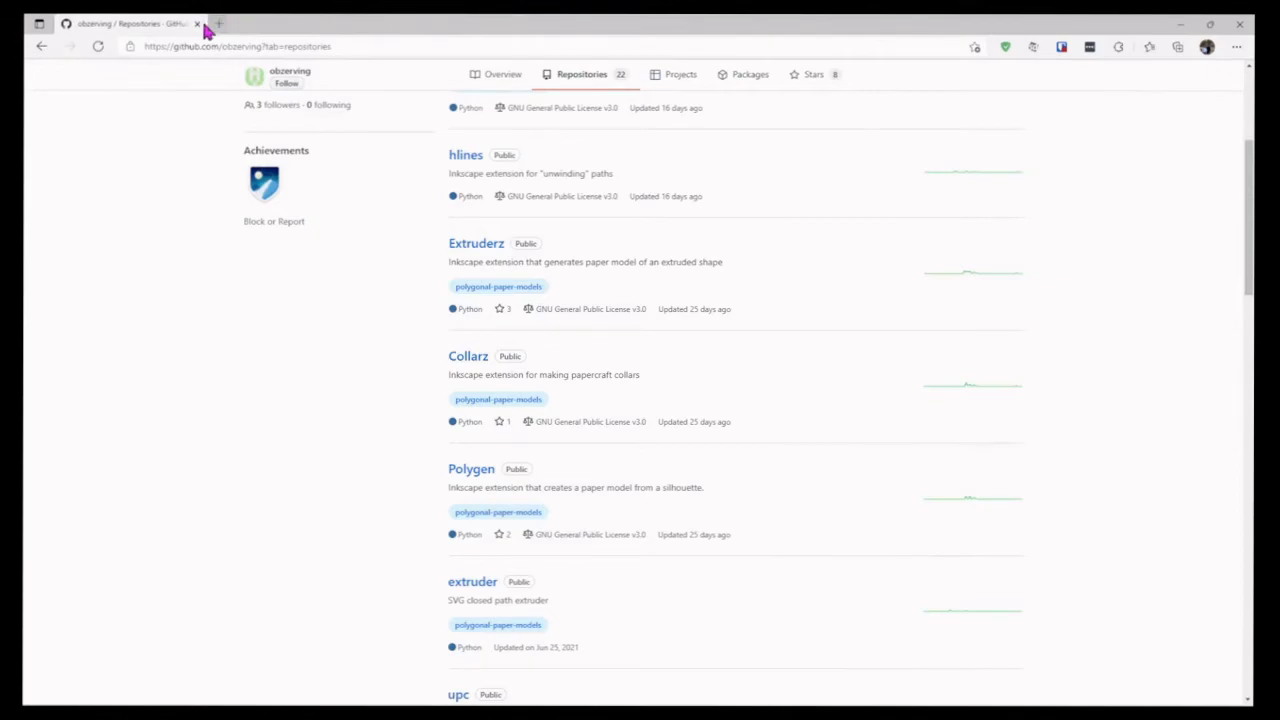
click(203, 24)
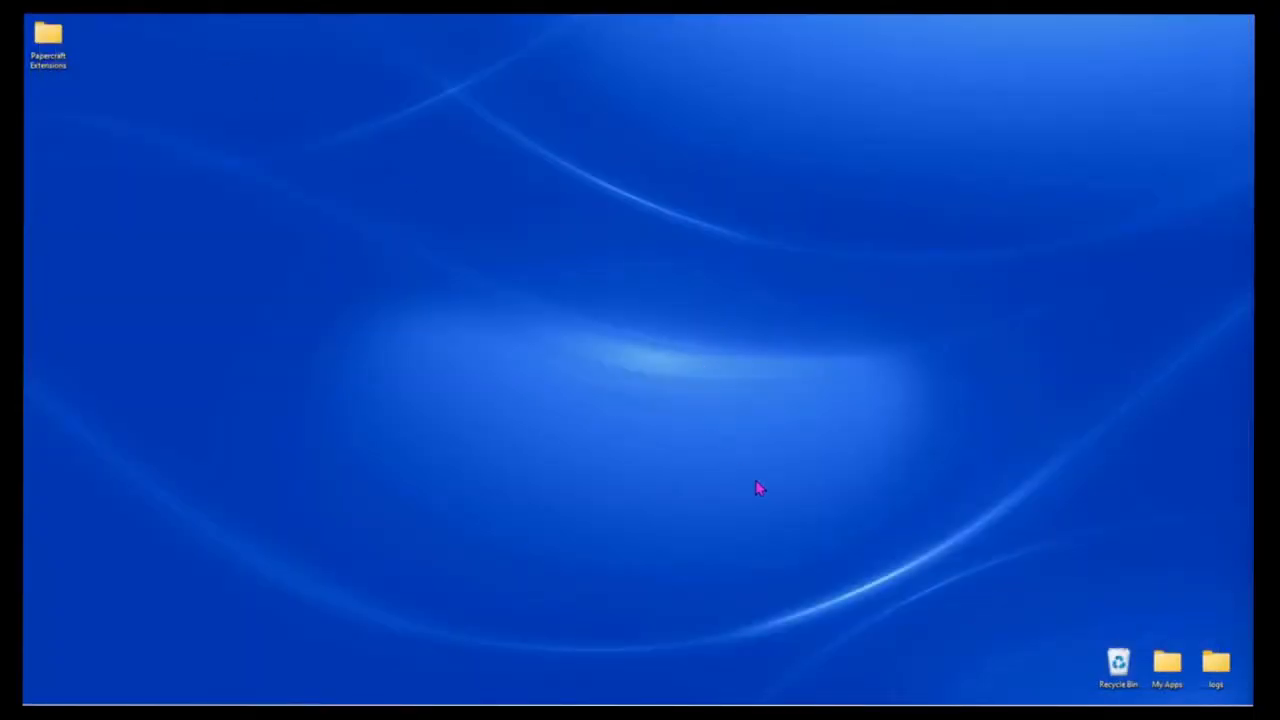
Step: Open the Papercraft Extensions folder on the Desktop and extract Collarz-main.zip into its Collarz-main subfolder, closing the extracted folder's window
double_click(47, 42)
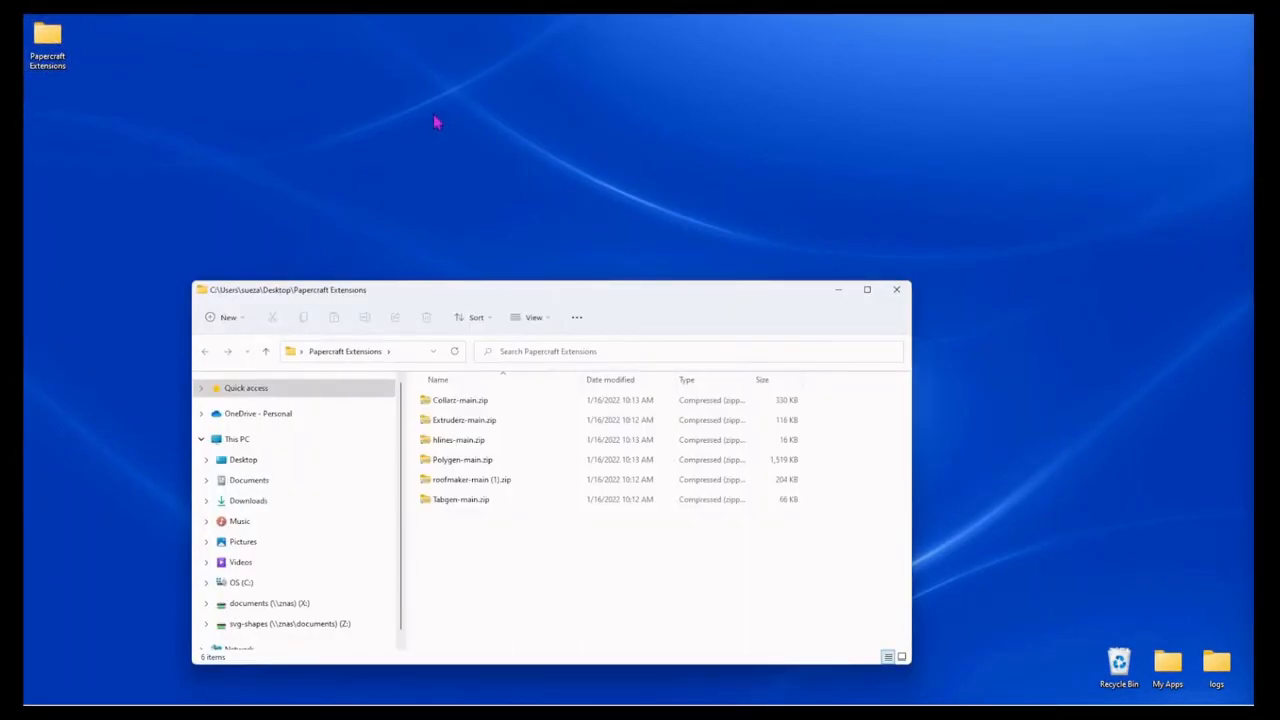
right_click(486, 402)
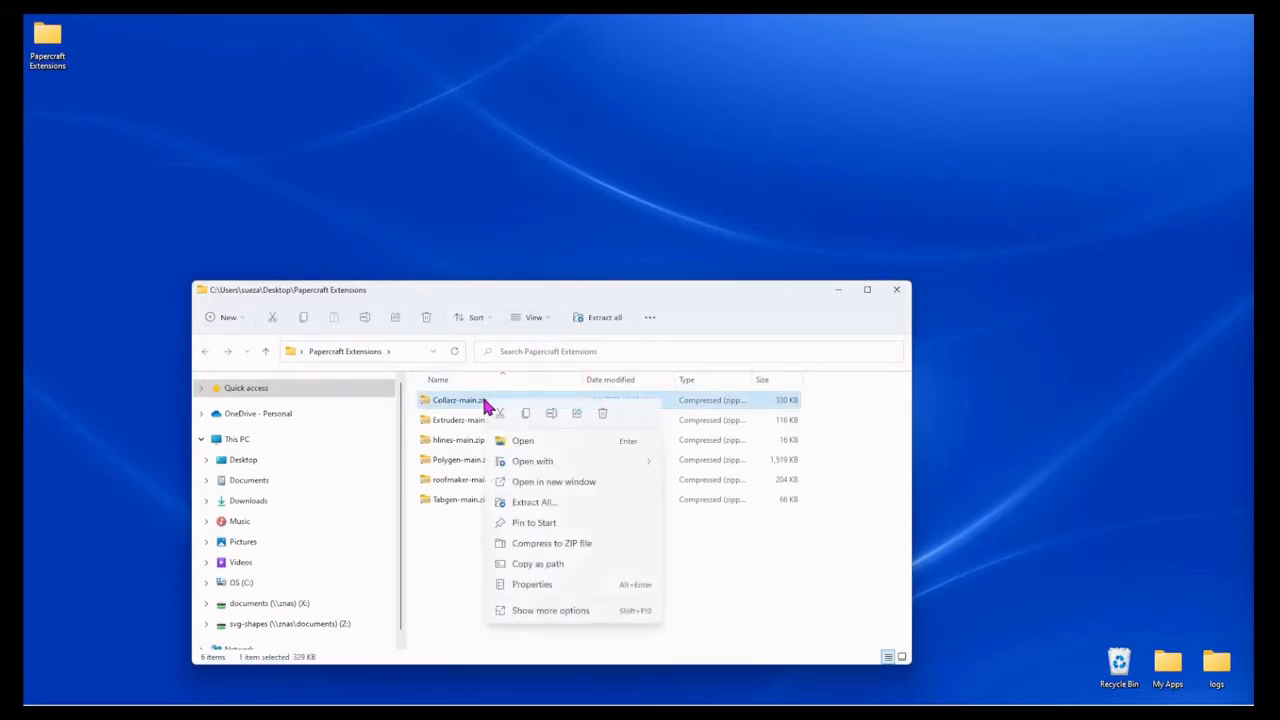
click(530, 502)
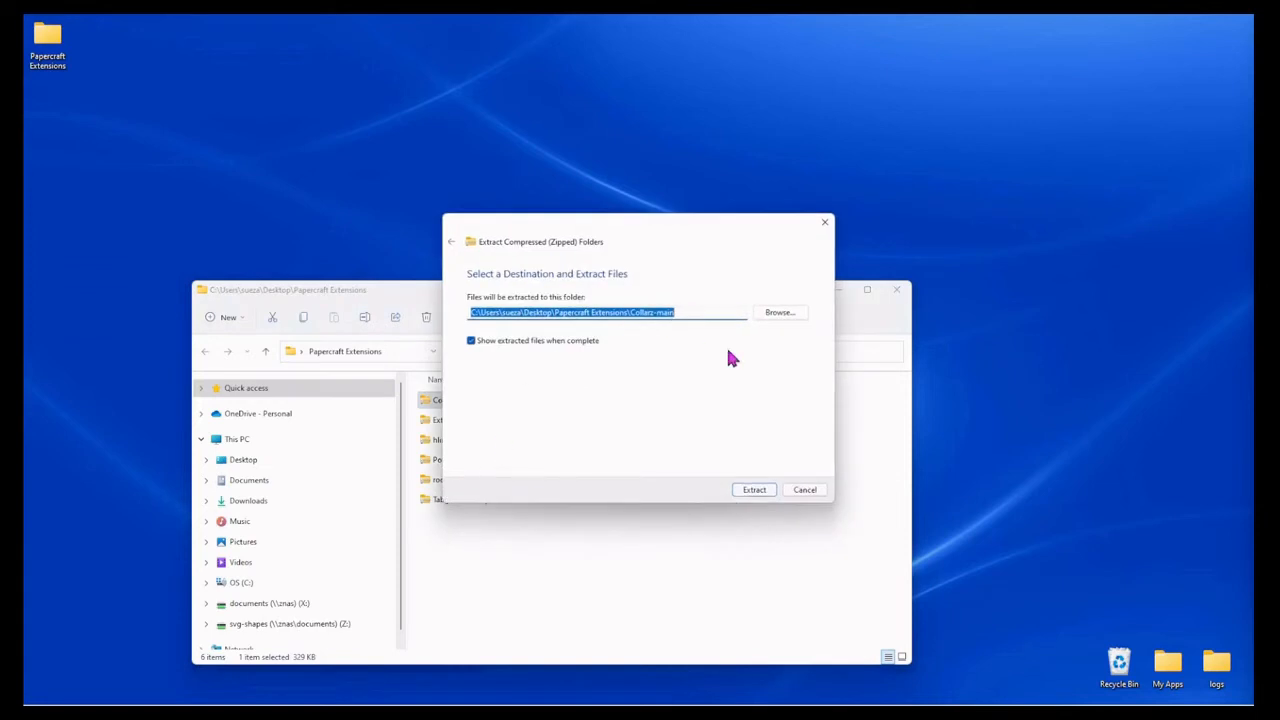
click(750, 490)
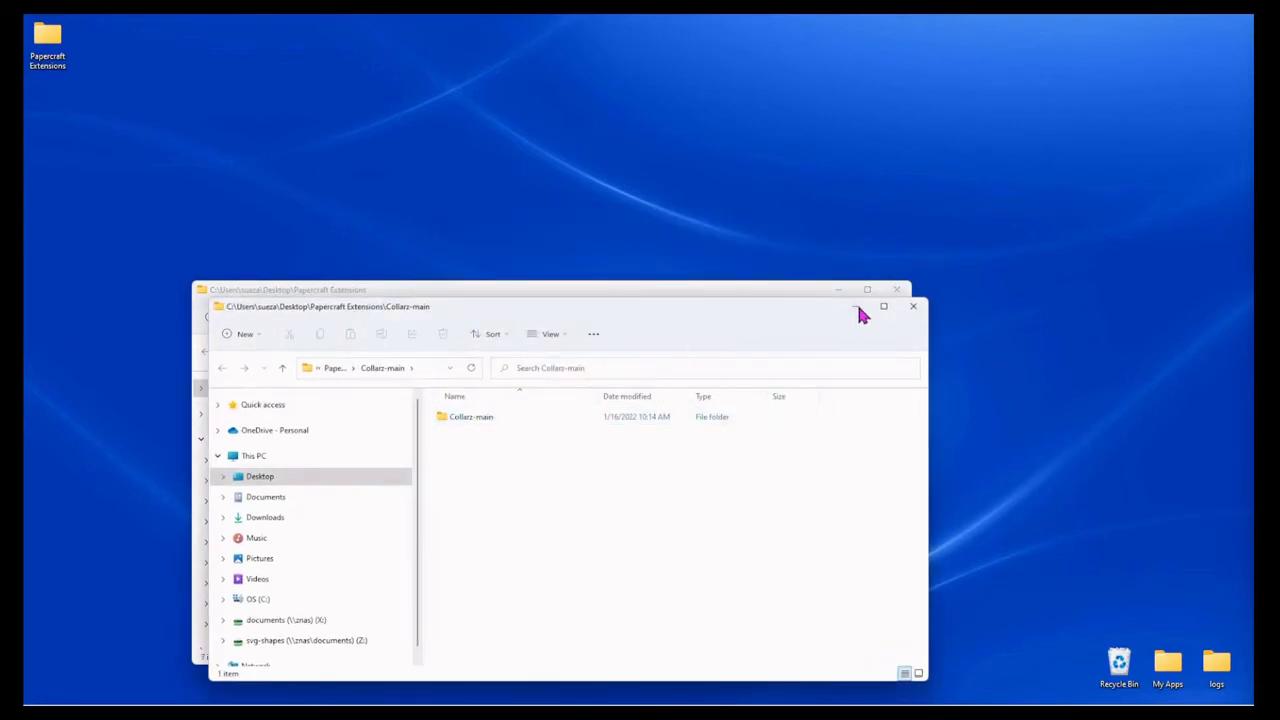
click(913, 307)
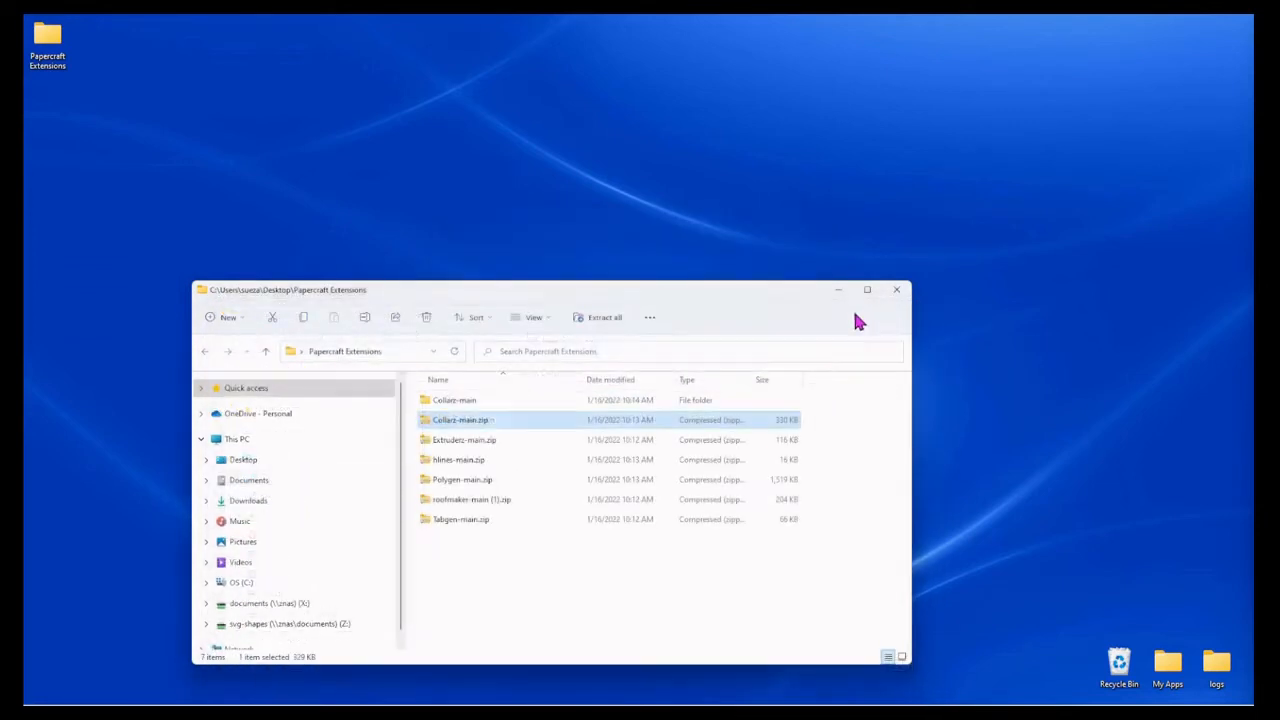
Step: Extract Extruderz-main.zip into an Extruderz-main folder within Papercraft Extensions and close the extracted folder's window
right_click(452, 443)
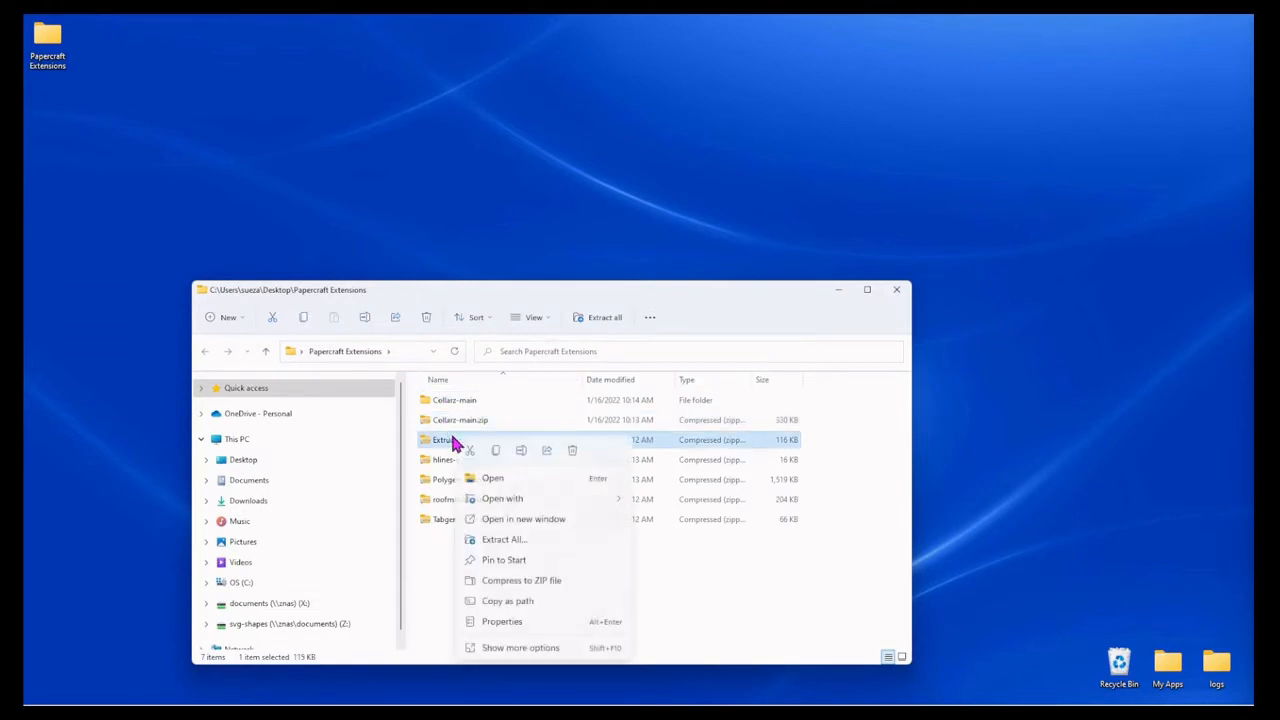
click(511, 546)
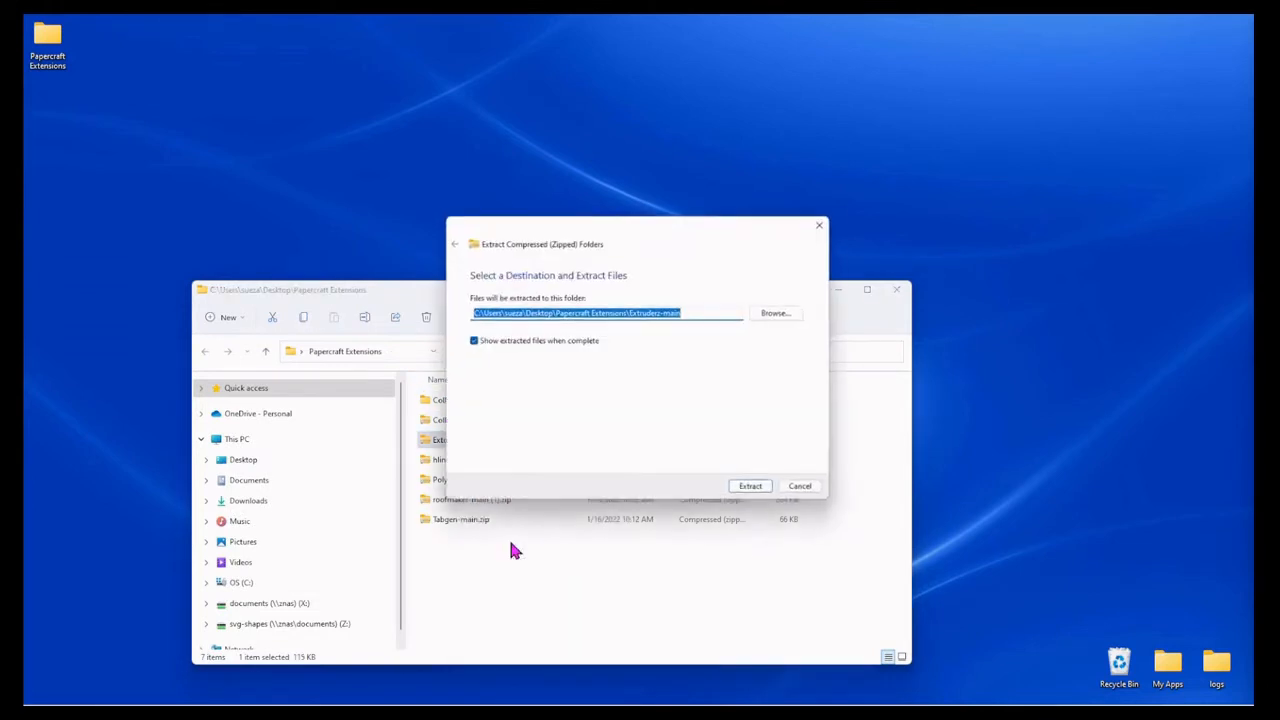
click(764, 488)
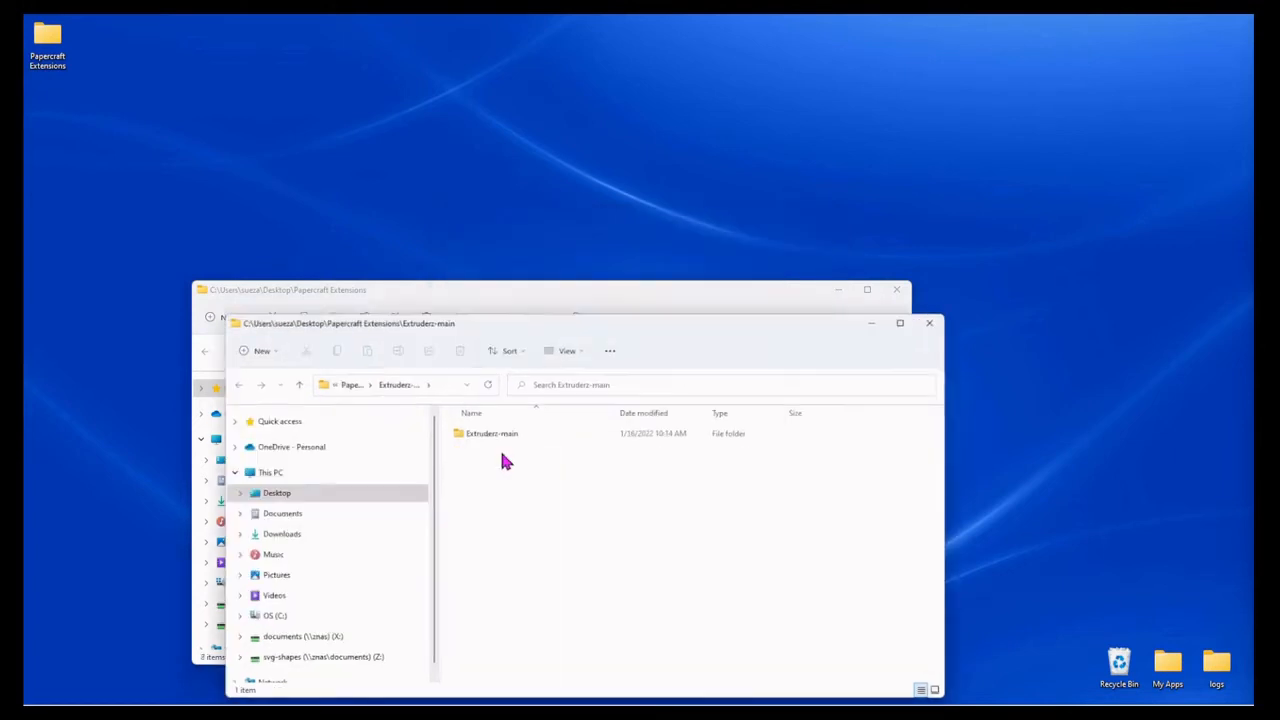
click(930, 325)
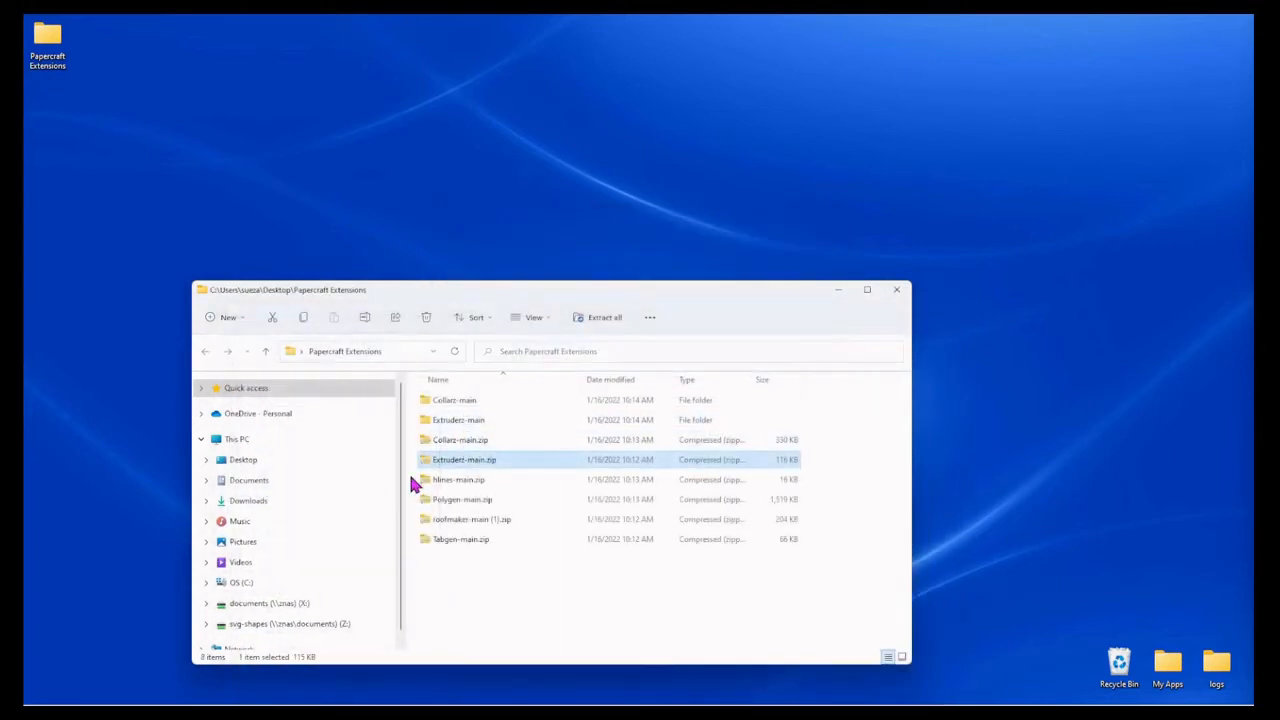
Step: Extract hlines-main.zip into an hlines-main folder within Papercraft Extensions and close the extracted folder's window
click(441, 486)
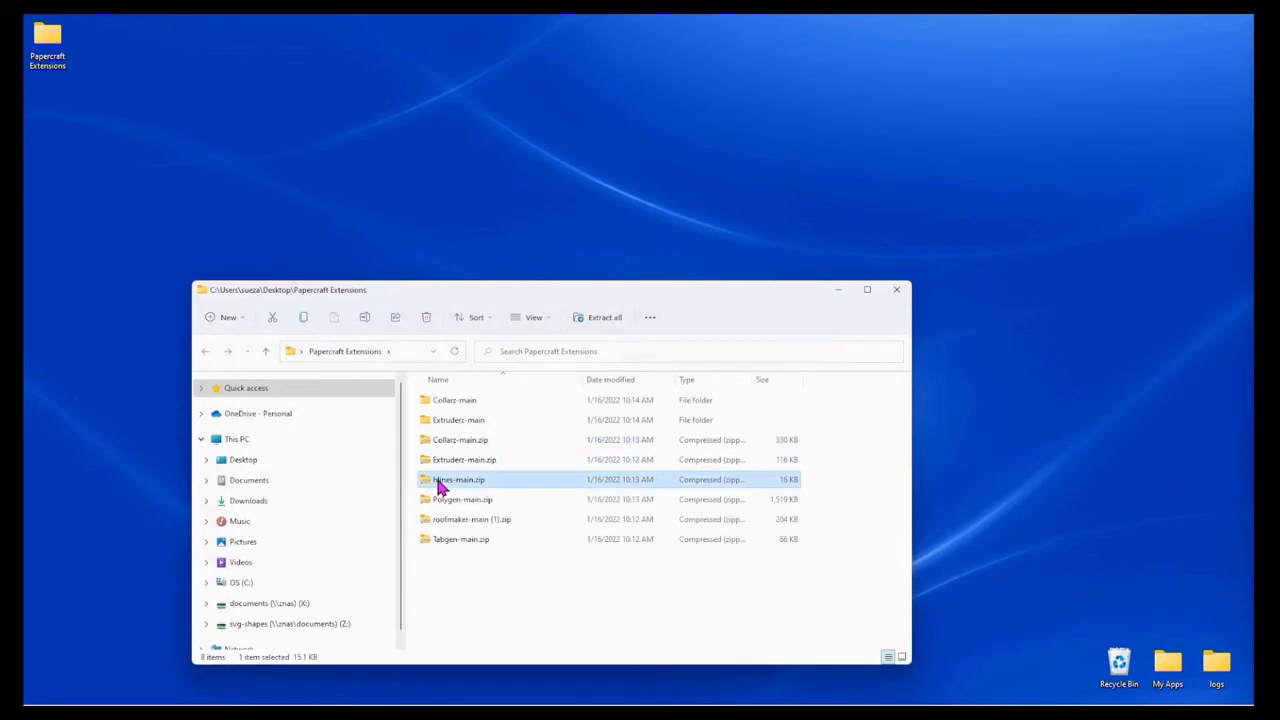
right_click(441, 486)
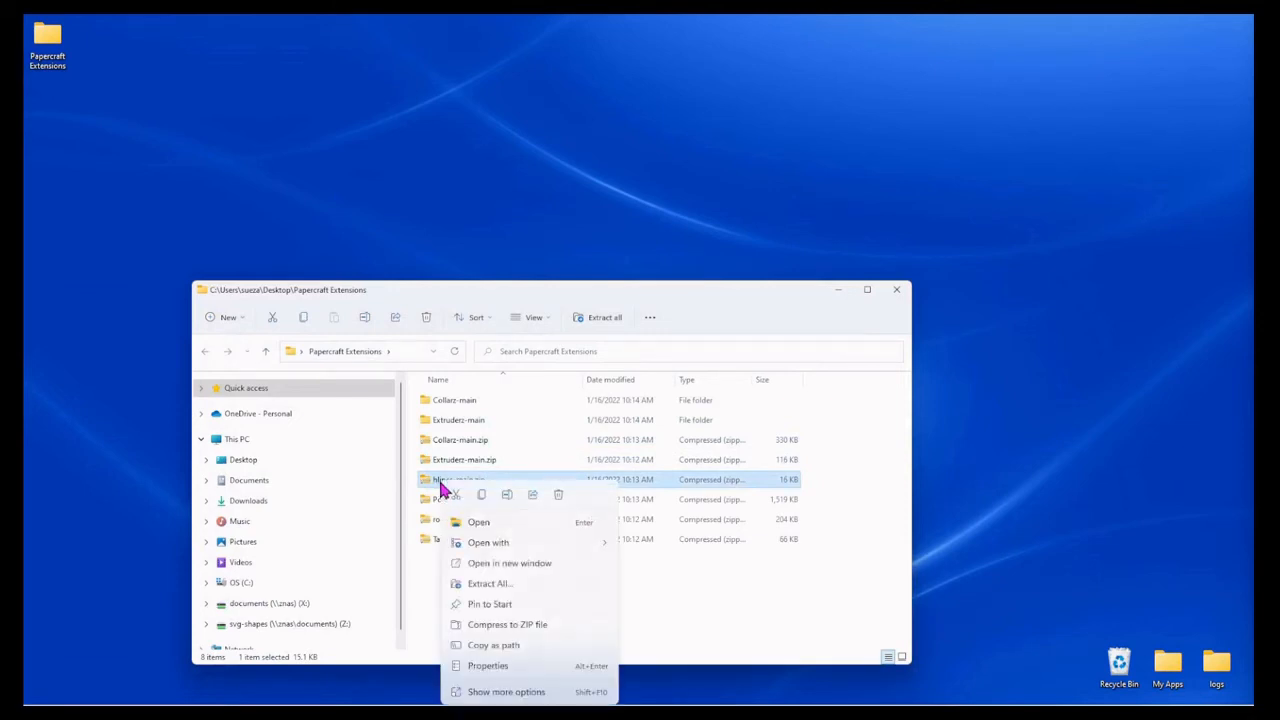
click(500, 587)
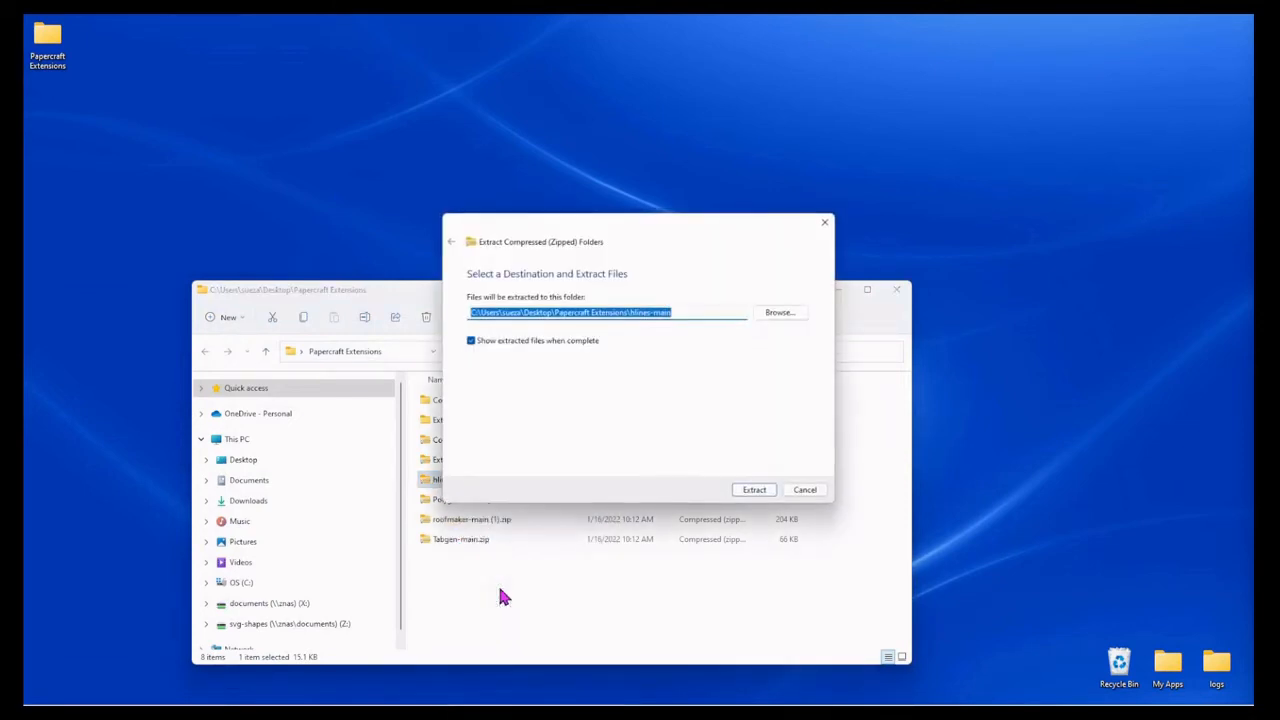
click(764, 492)
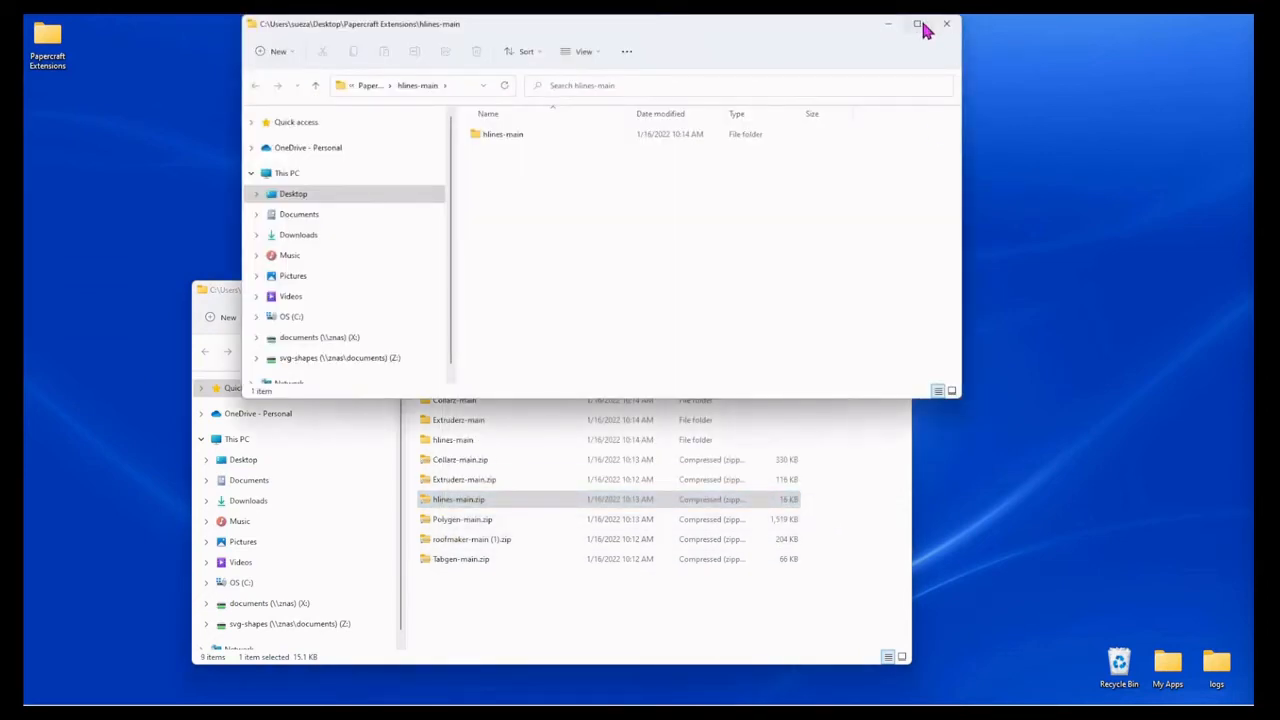
click(940, 27)
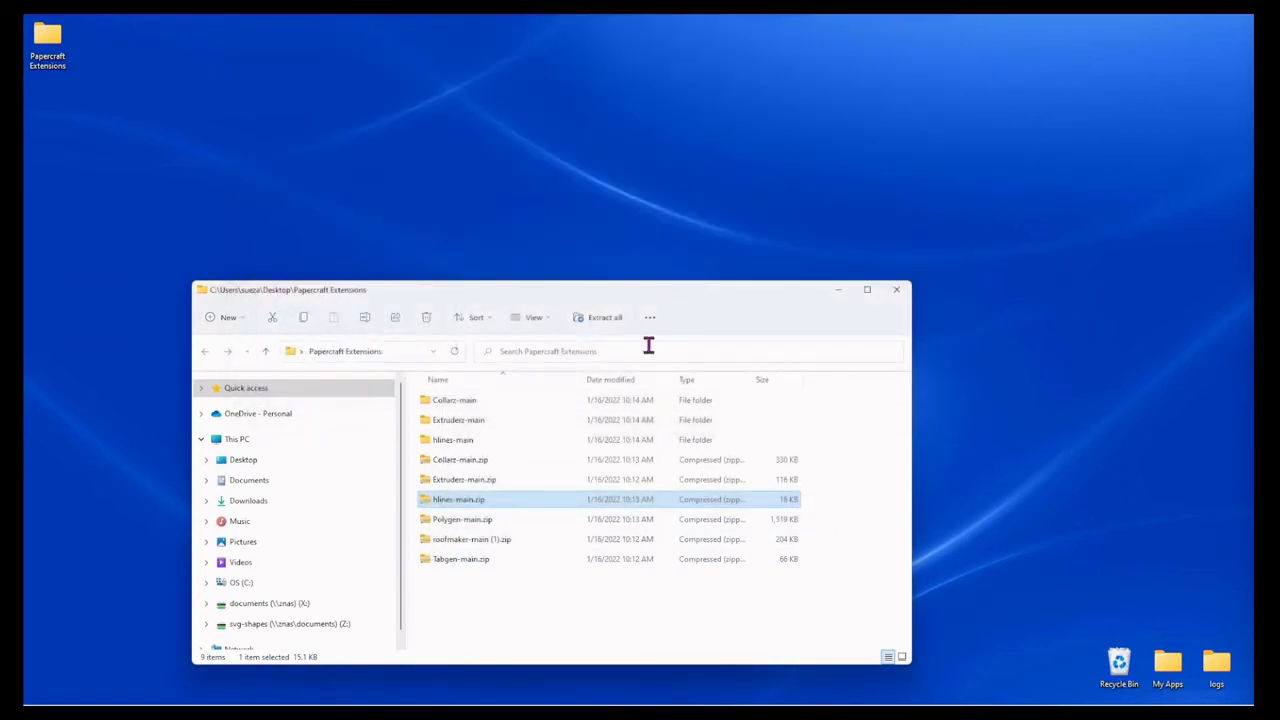
Step: Extract Polygen-main.zip into a Polygen-main folder within Papercraft Extensions and close the extracted folder's window
right_click(470, 528)
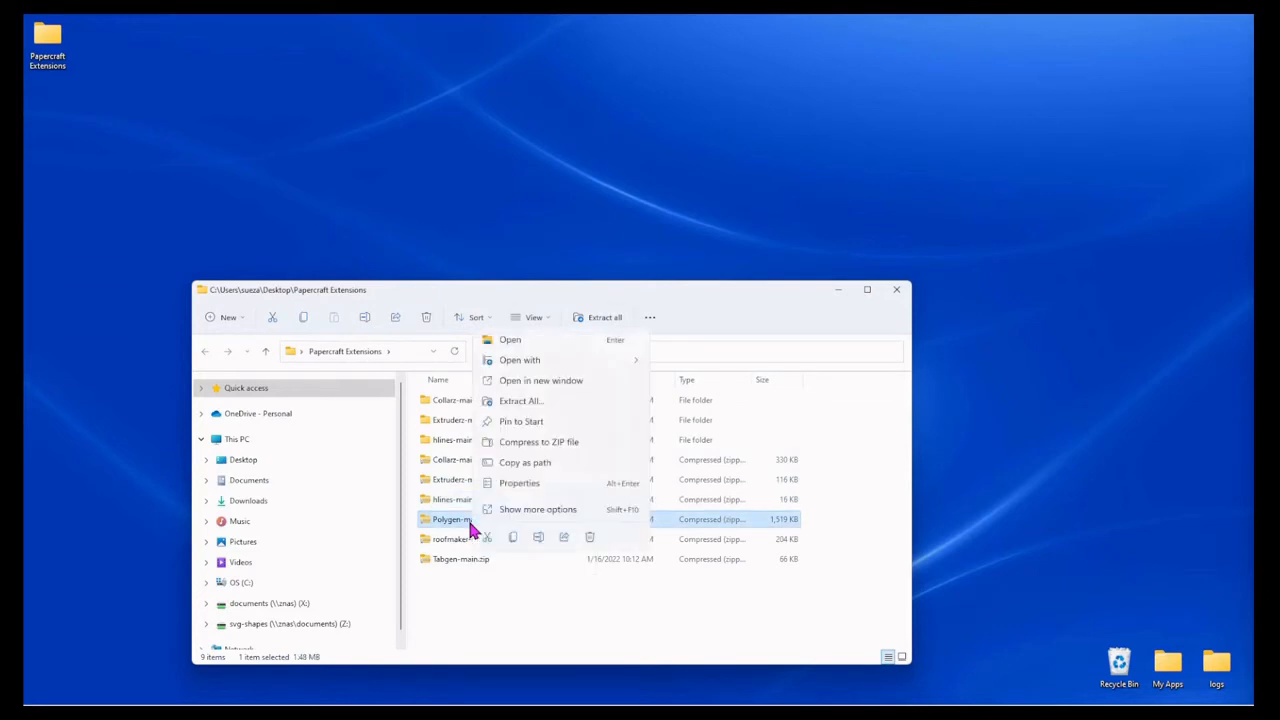
click(522, 401)
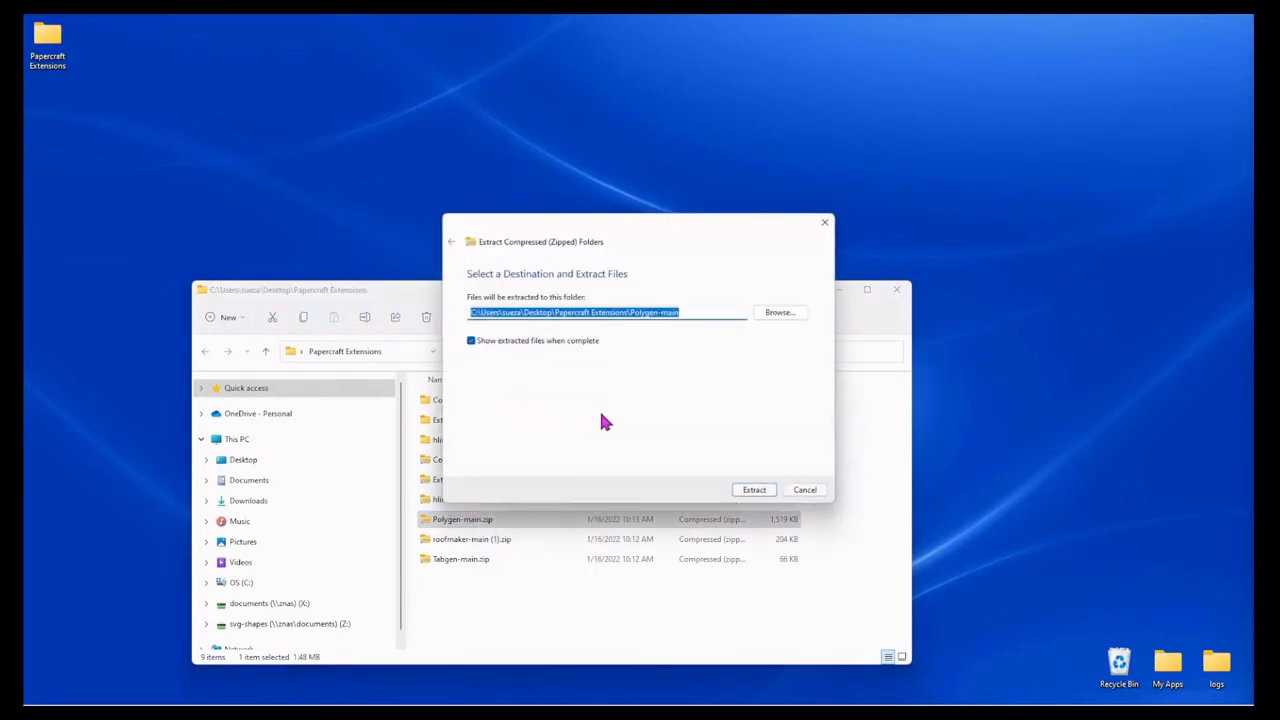
click(753, 490)
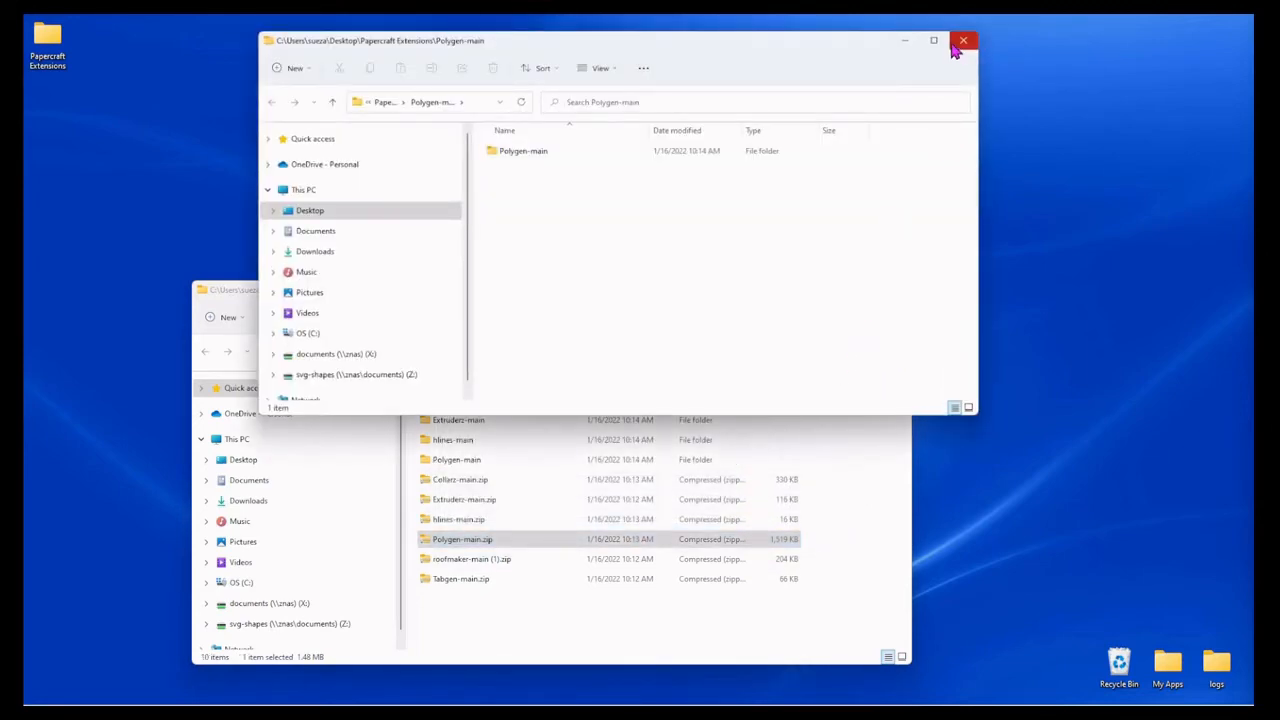
click(963, 41)
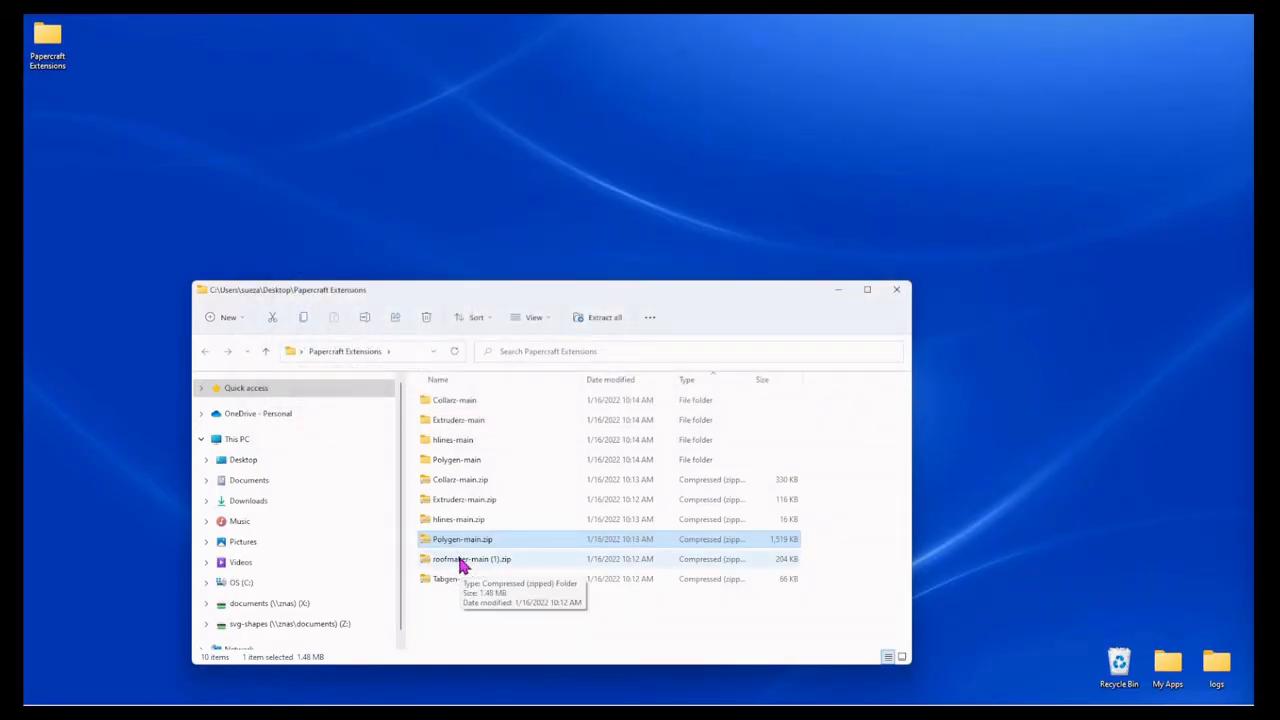
Step: Extract roofmaker-main (1).zip into a roofmaker-main (1) folder within Papercraft Extensions and close the extracted folder's window
right_click(460, 565)
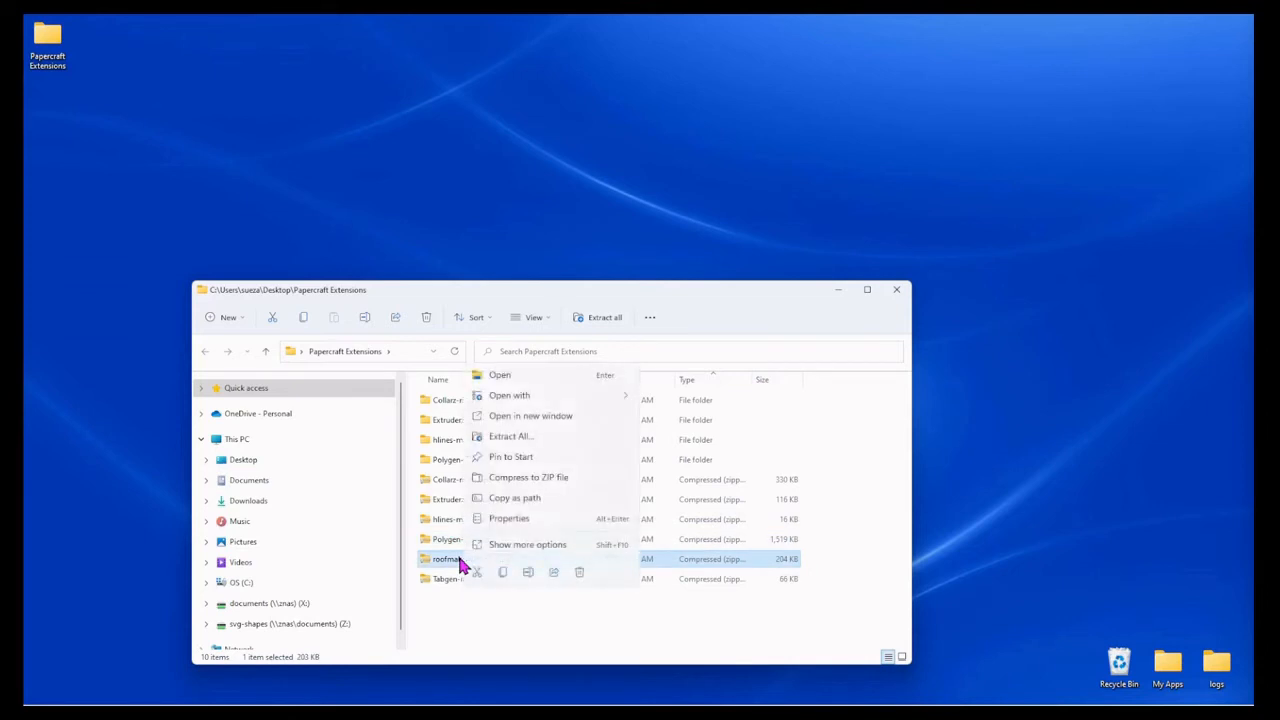
click(512, 438)
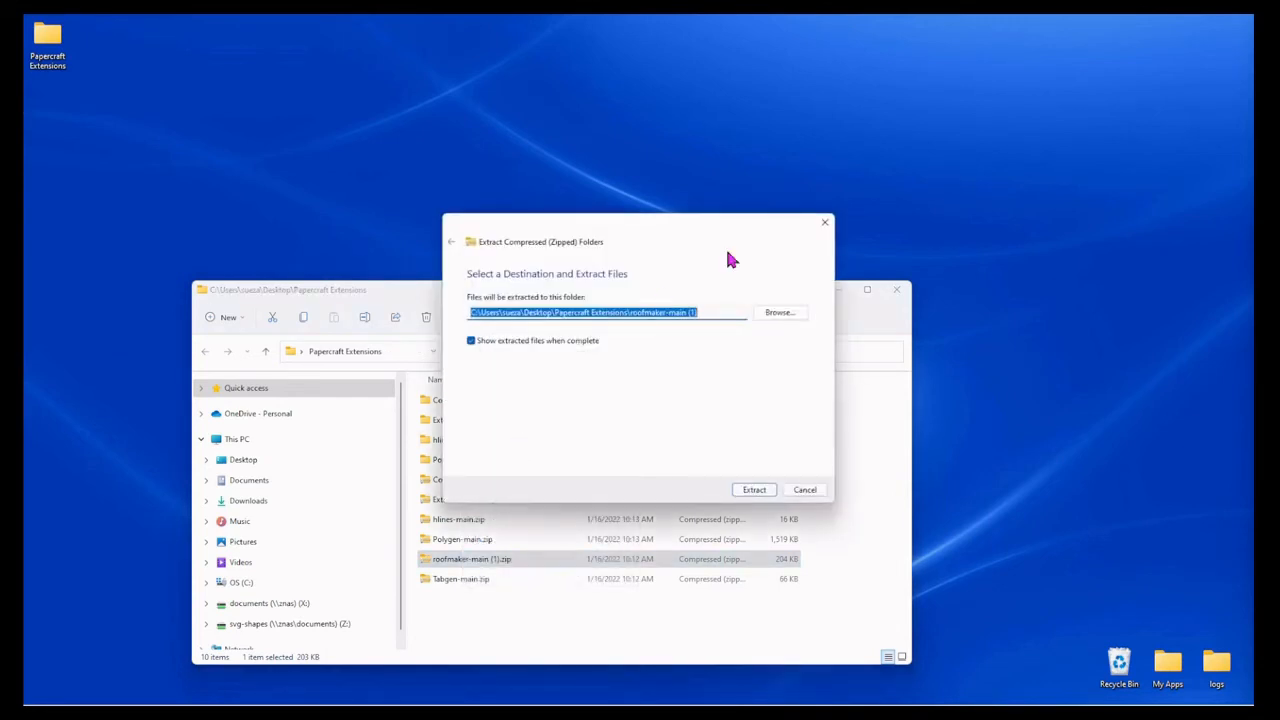
click(754, 490)
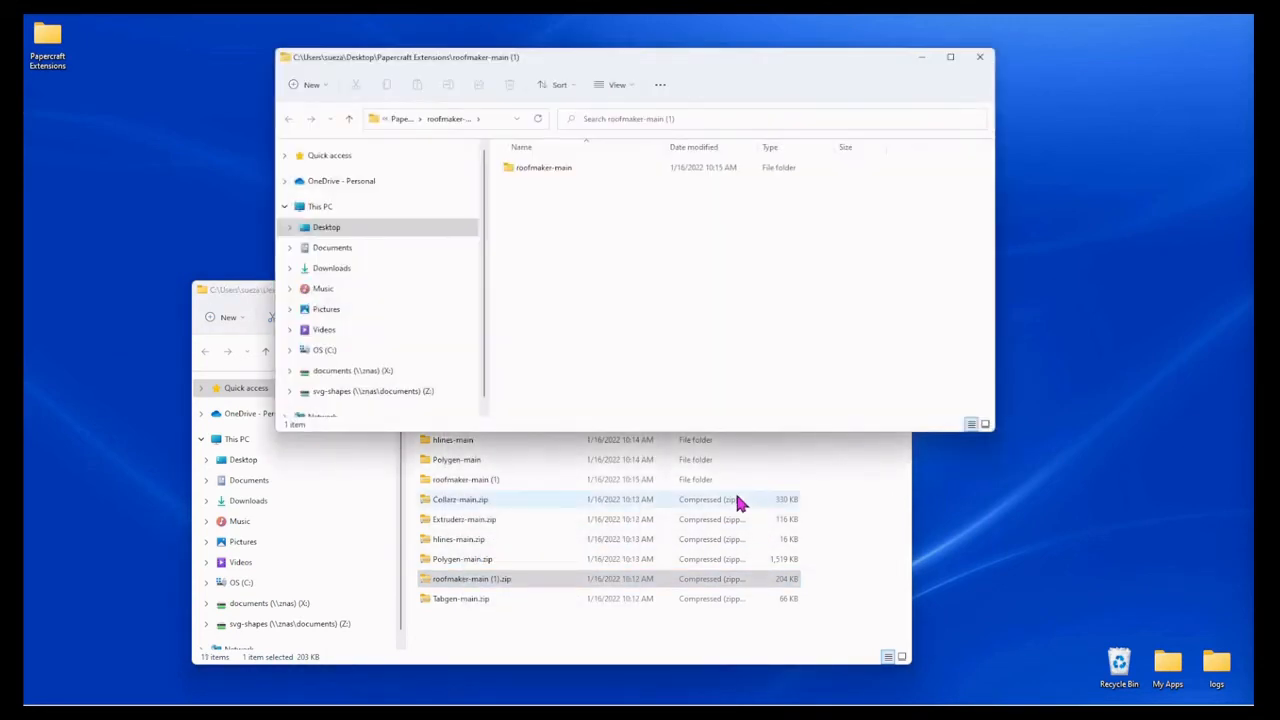
click(979, 57)
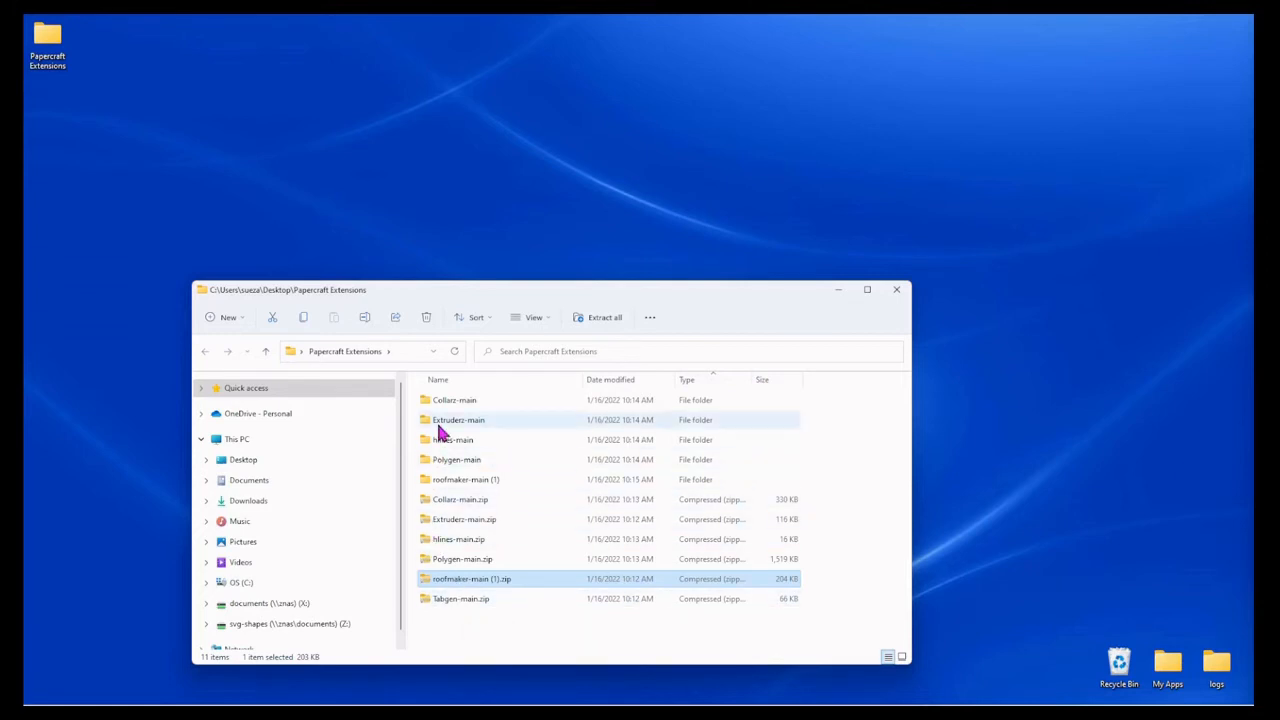
Step: Extract Tabgen-main.zip into a Tabgen-main folder within Papercraft Extensions and close the extracted folder's window
click(465, 600)
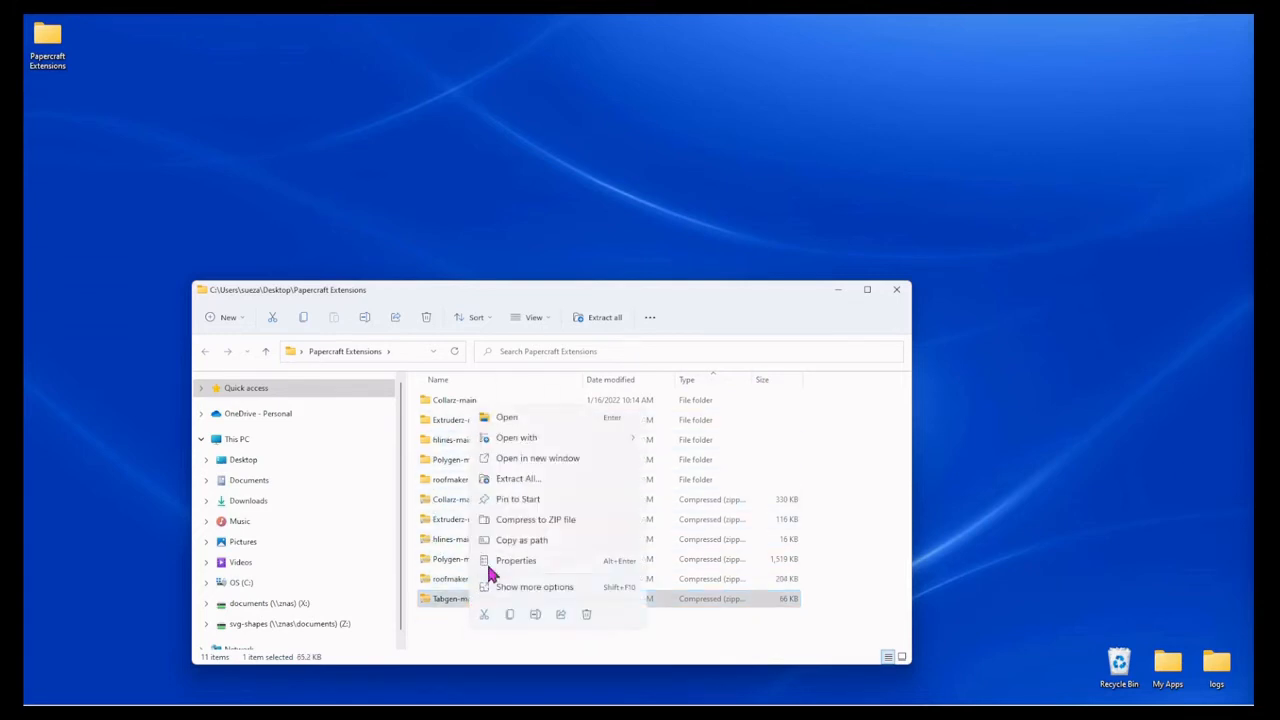
click(518, 479)
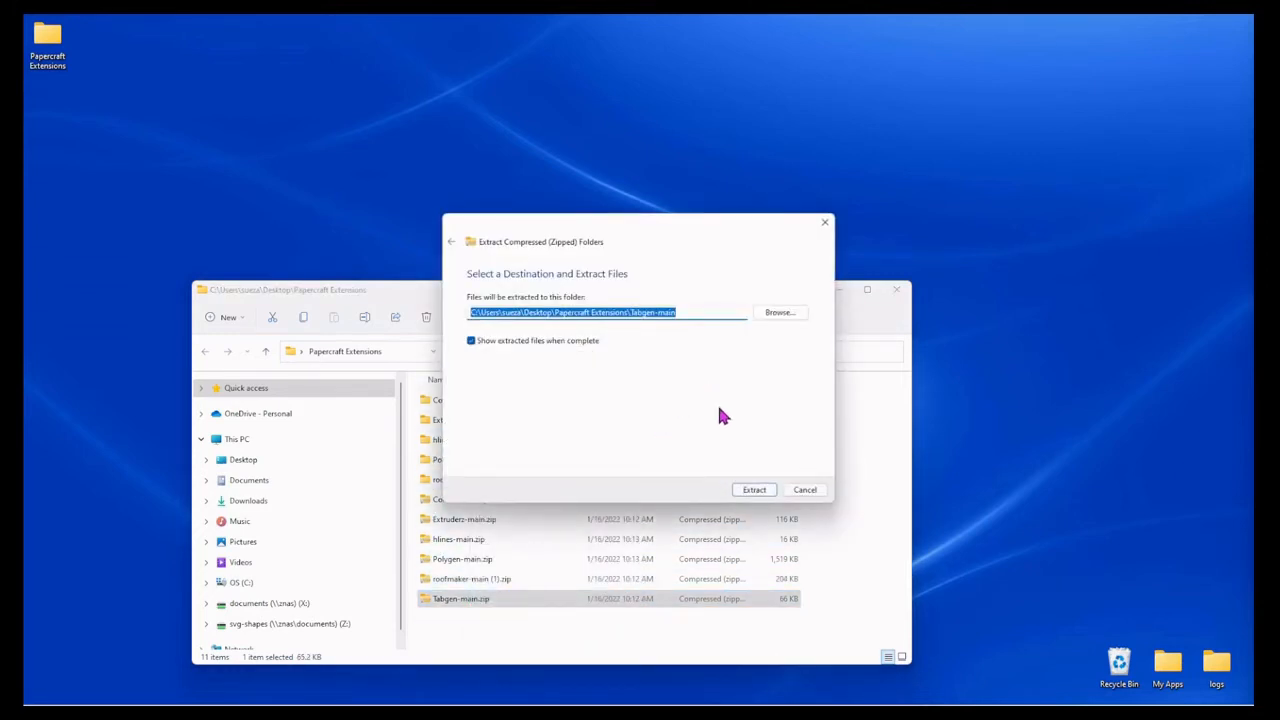
click(750, 491)
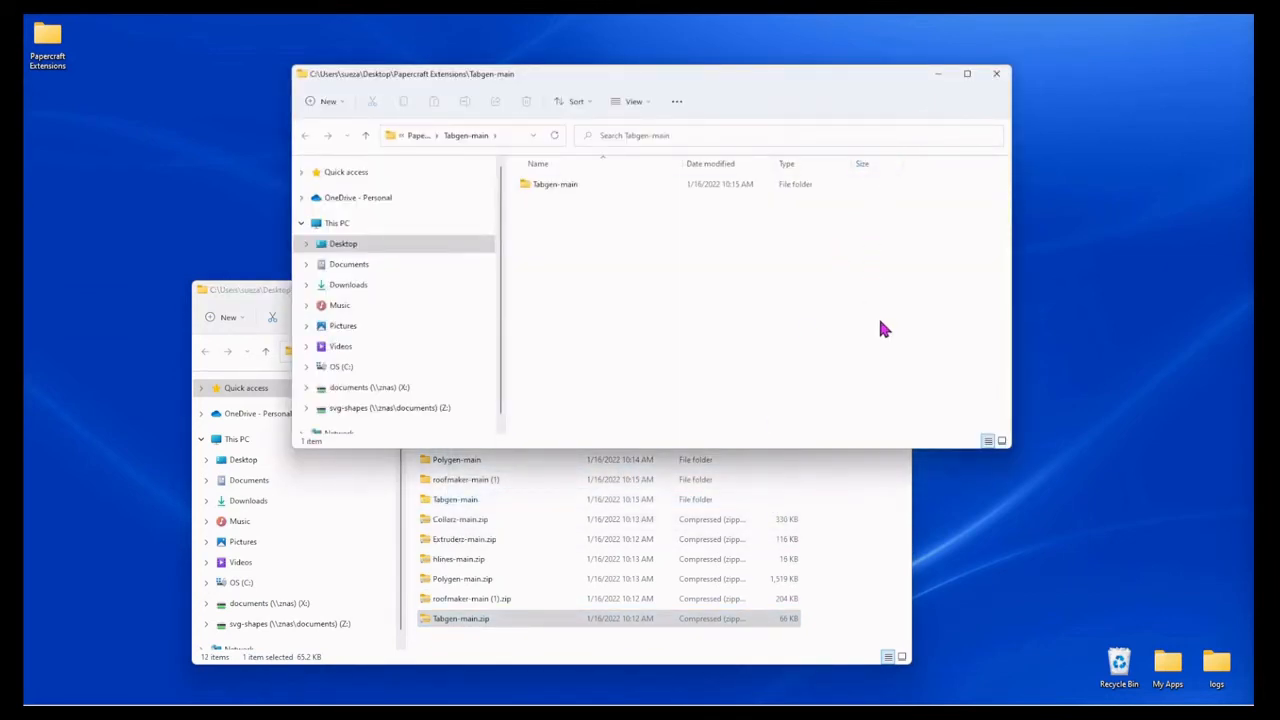
click(998, 74)
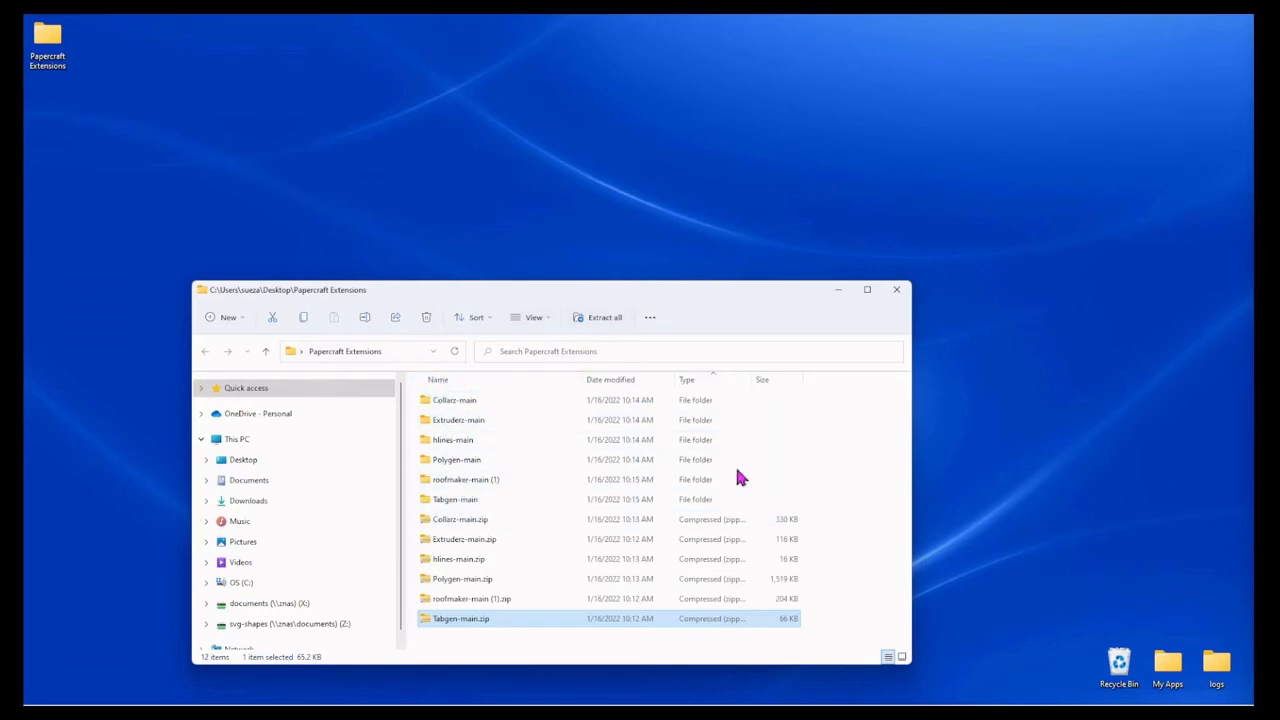
Step: Create a new folder named papercraft on the Desktop
right_click(956, 555)
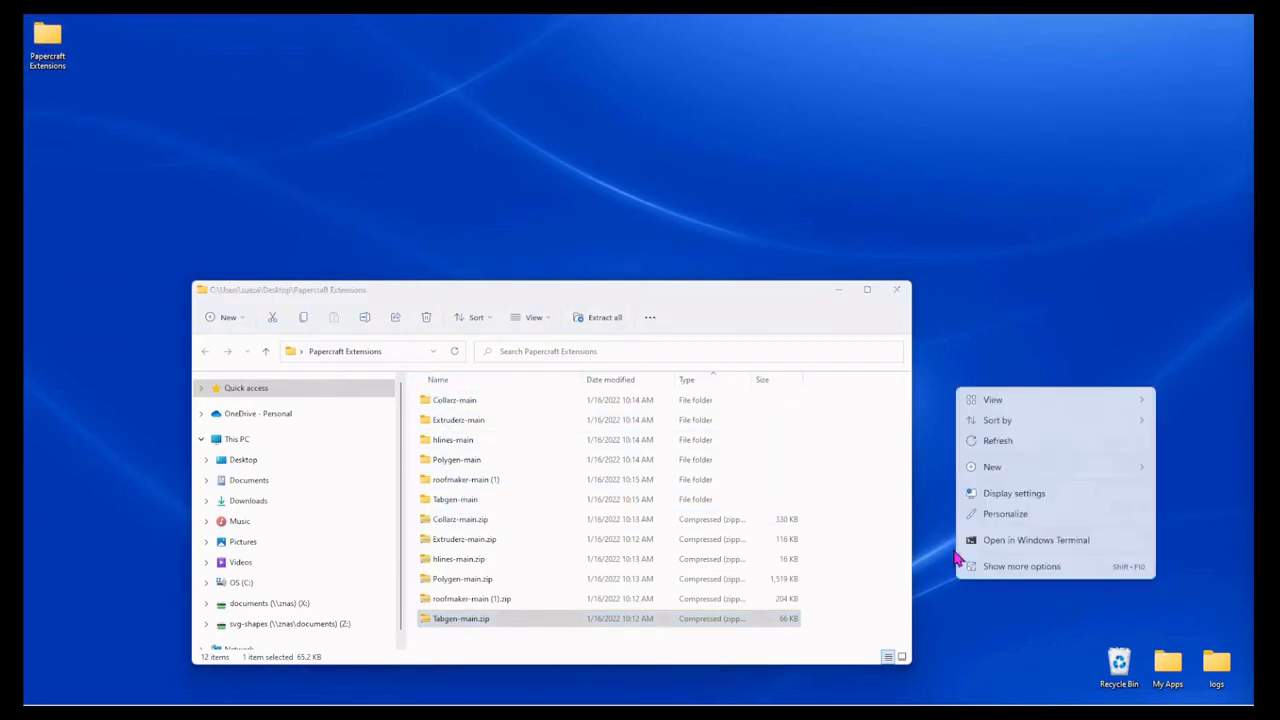
mouse_move(995, 470)
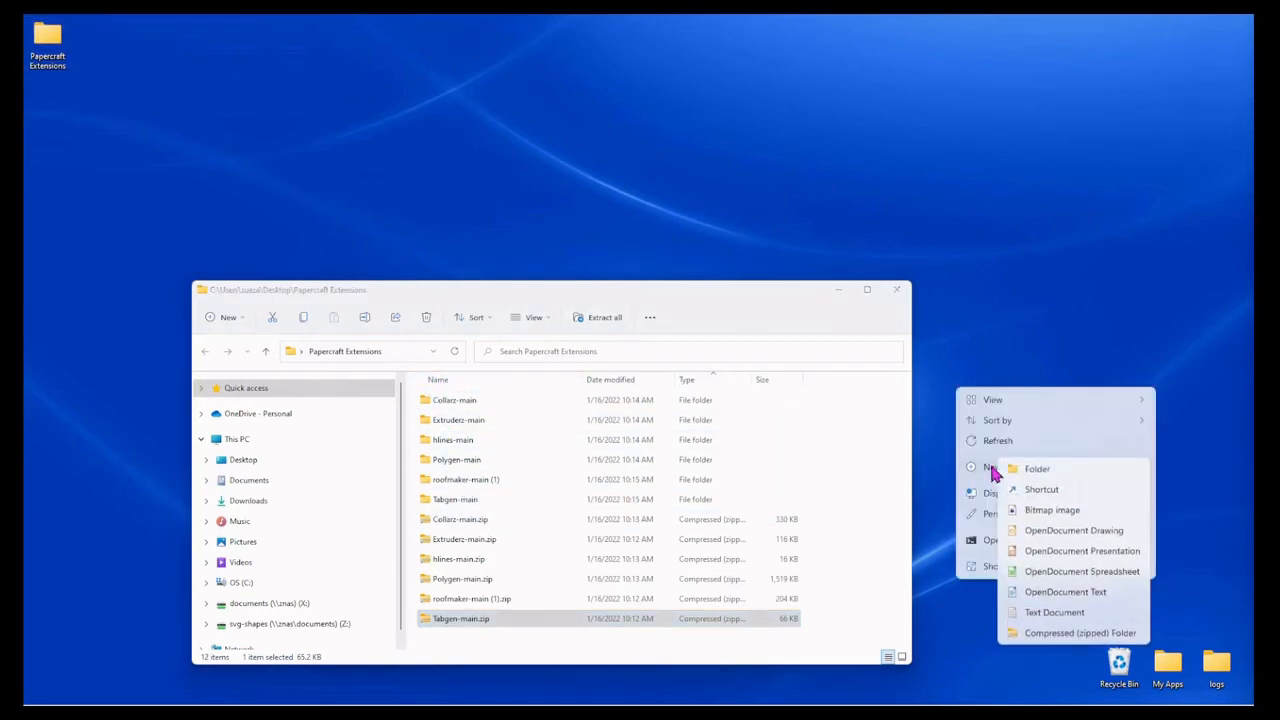
click(1037, 470)
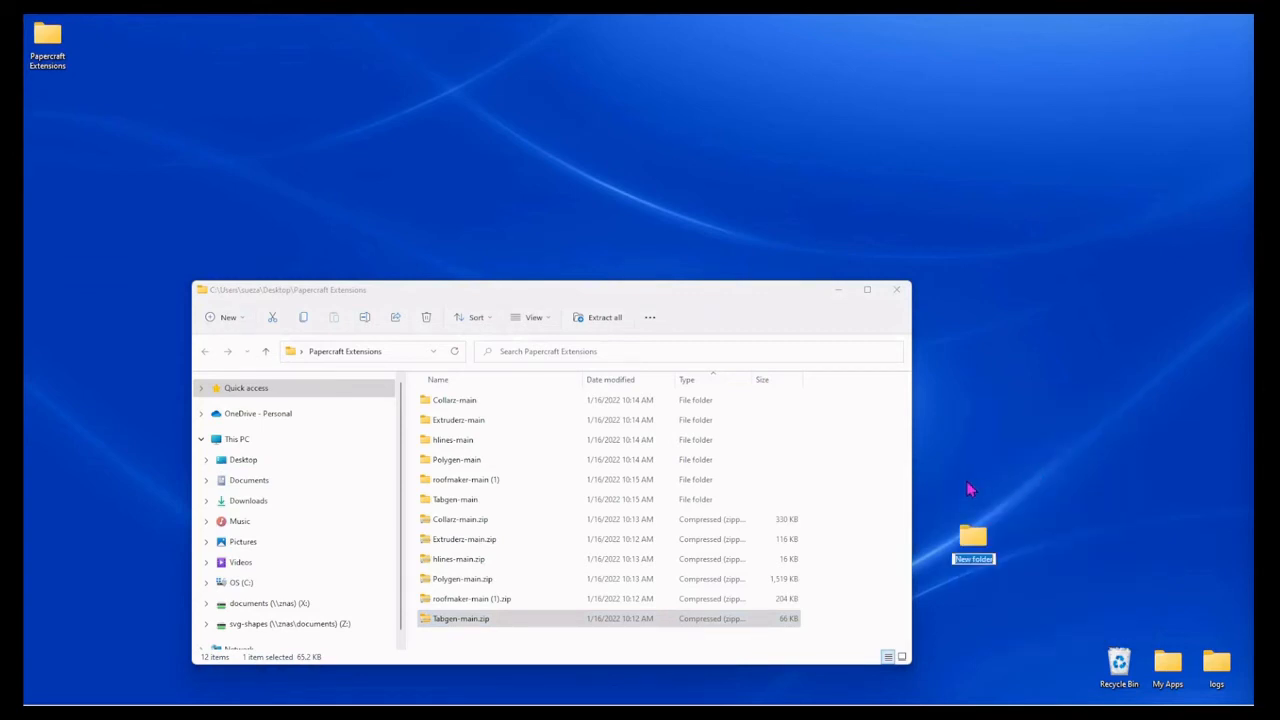
text(p)
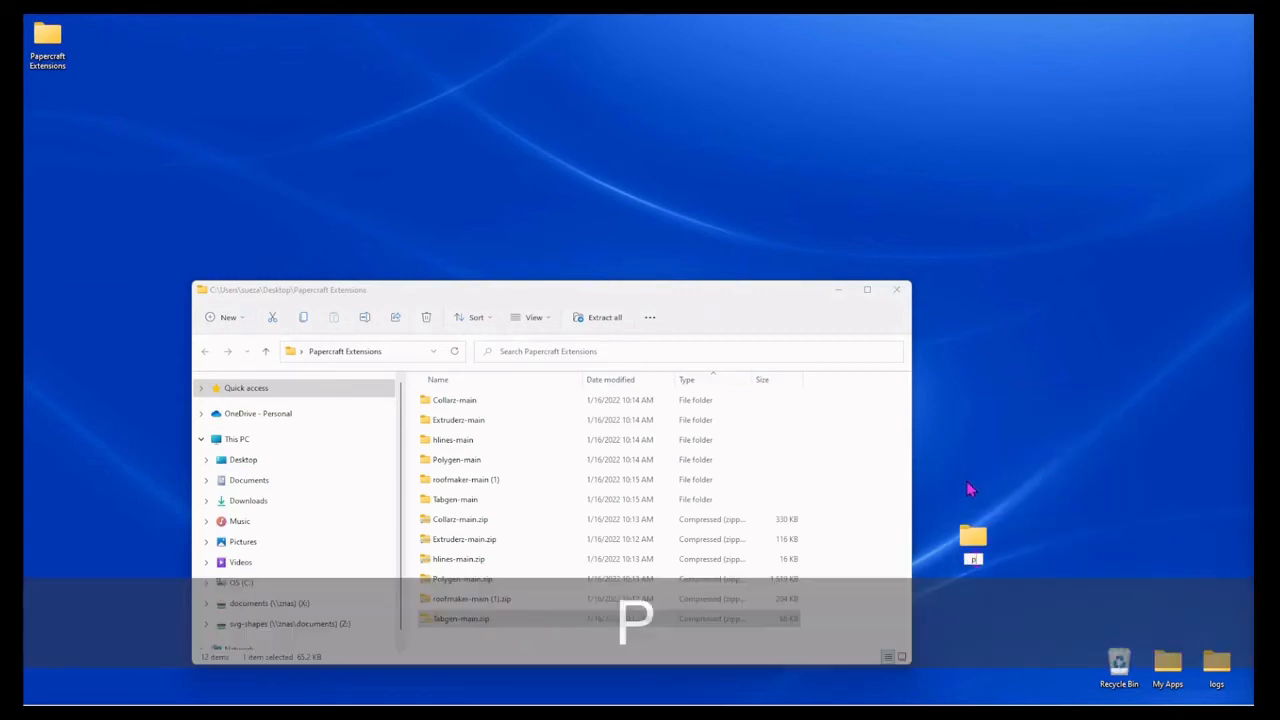
text(apercraft)
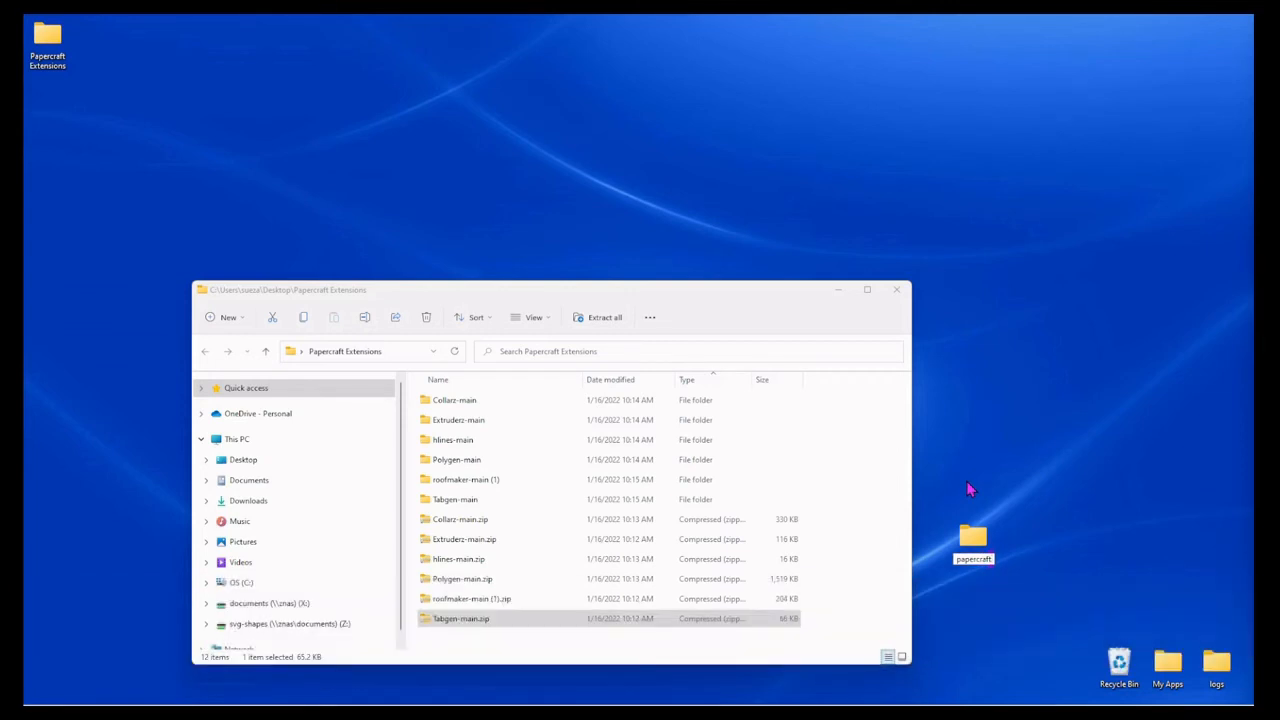
click(978, 596)
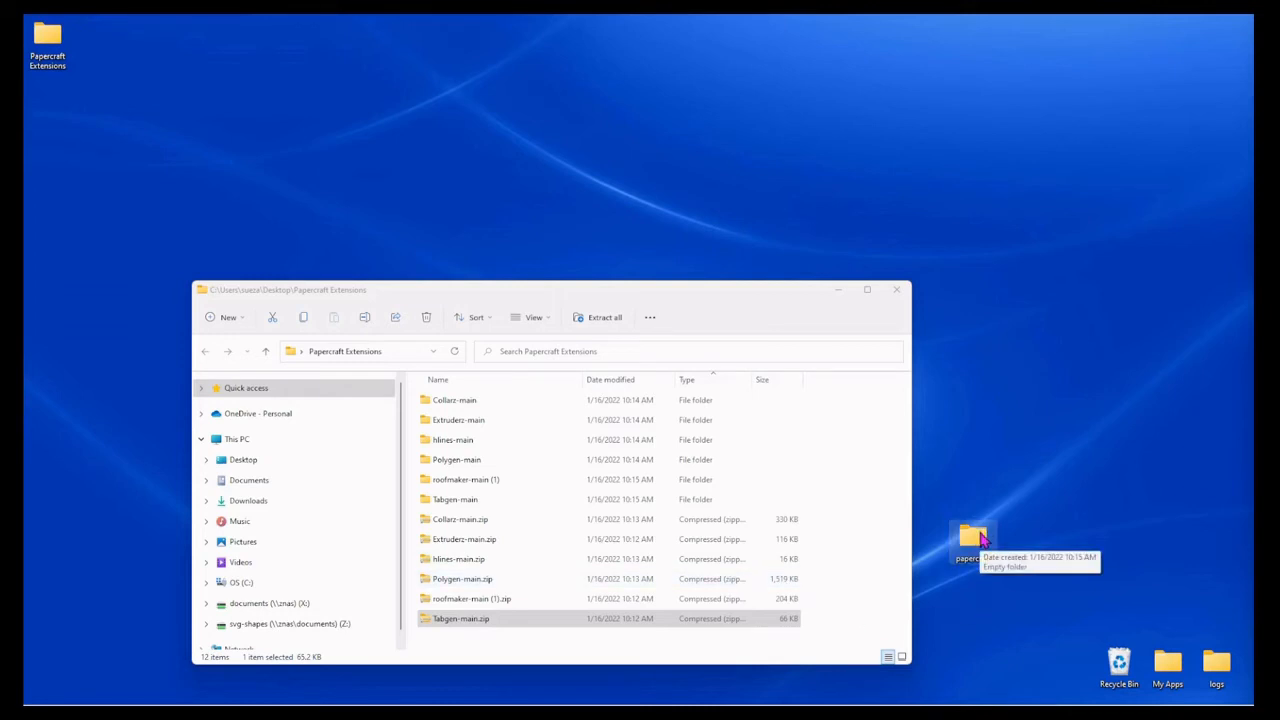
Step: Select the six extracted folders in Papercraft Extensions and search for *.py files
click(466, 405)
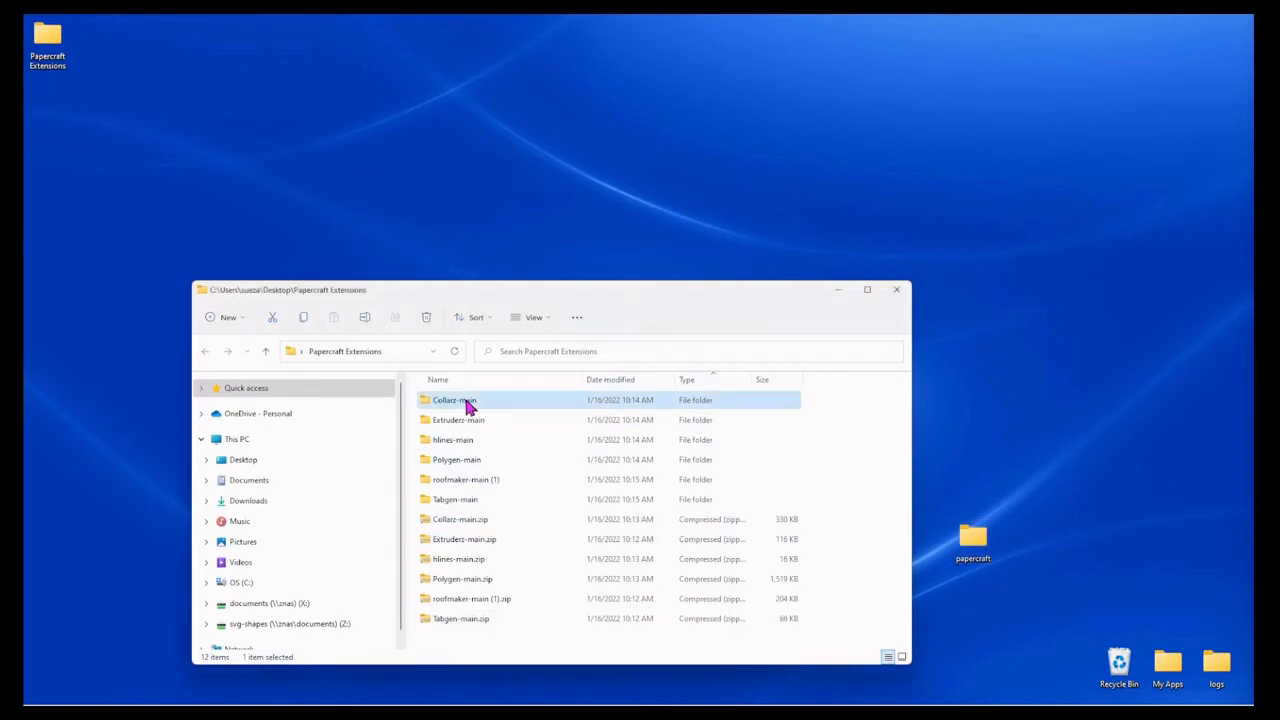
shift+click(470, 424)
shift+click(457, 447)
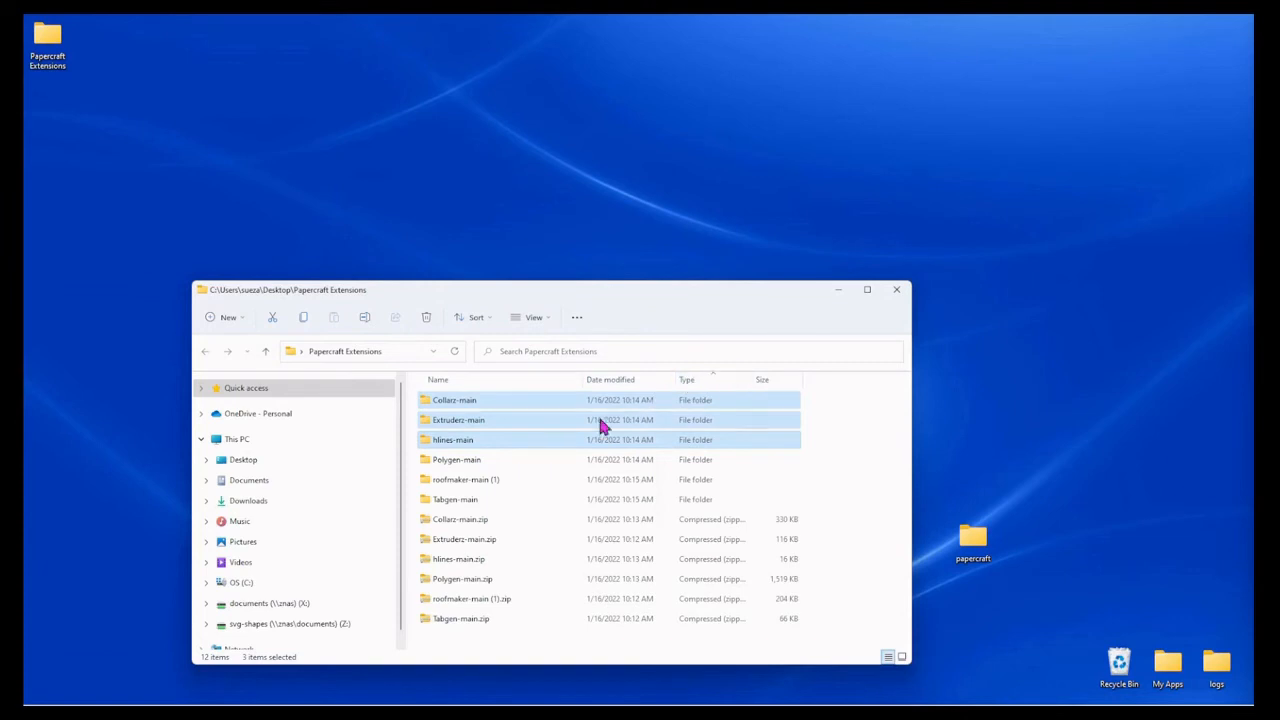
shift+click(463, 460)
shift+click(479, 484)
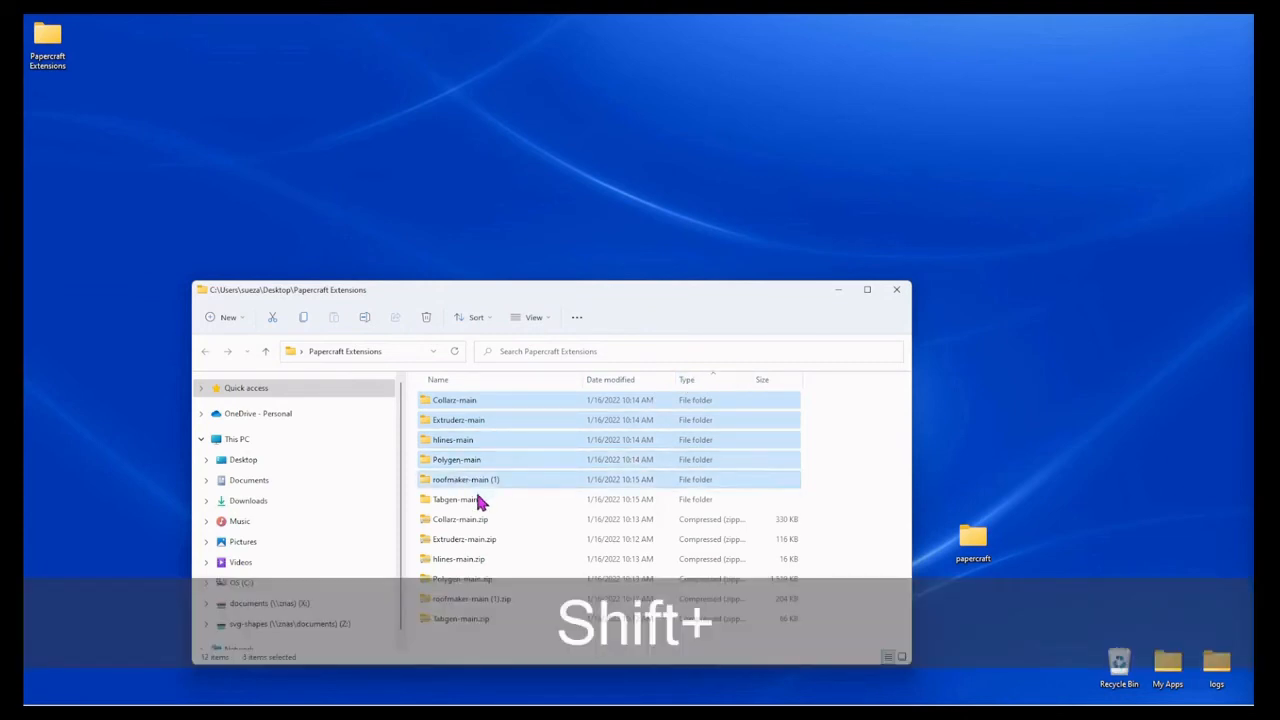
shift+click(477, 501)
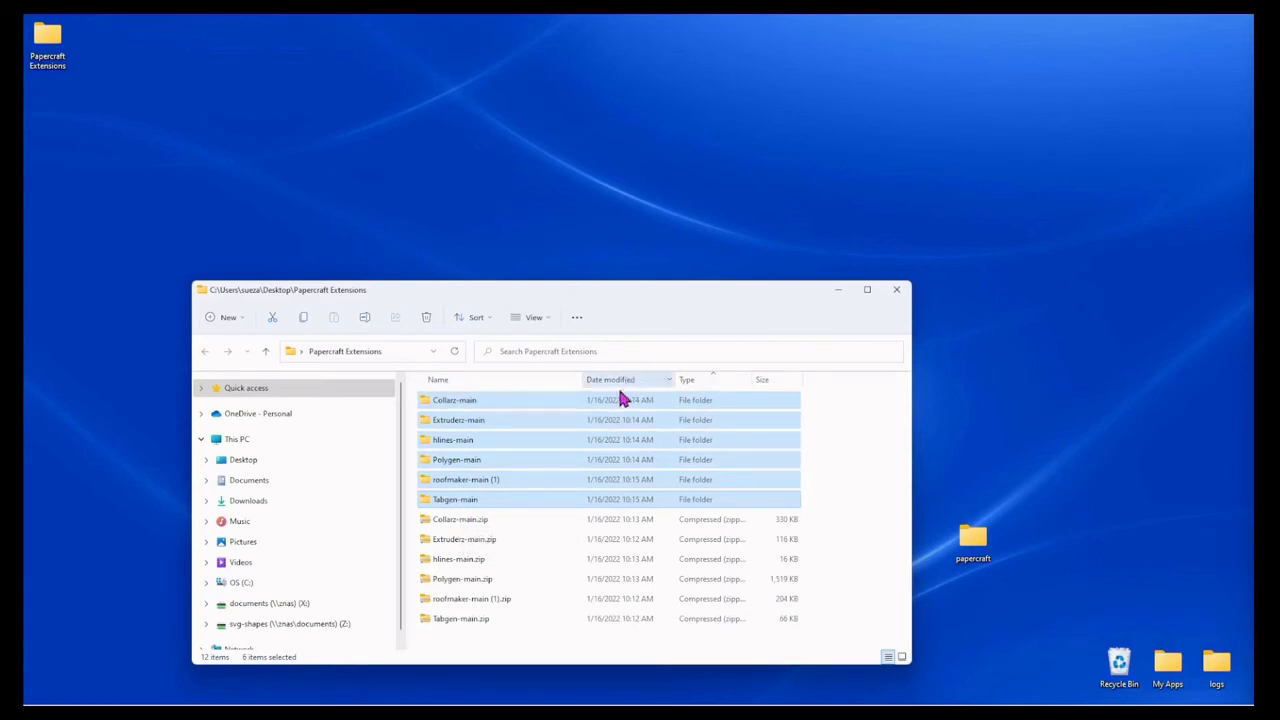
click(603, 352)
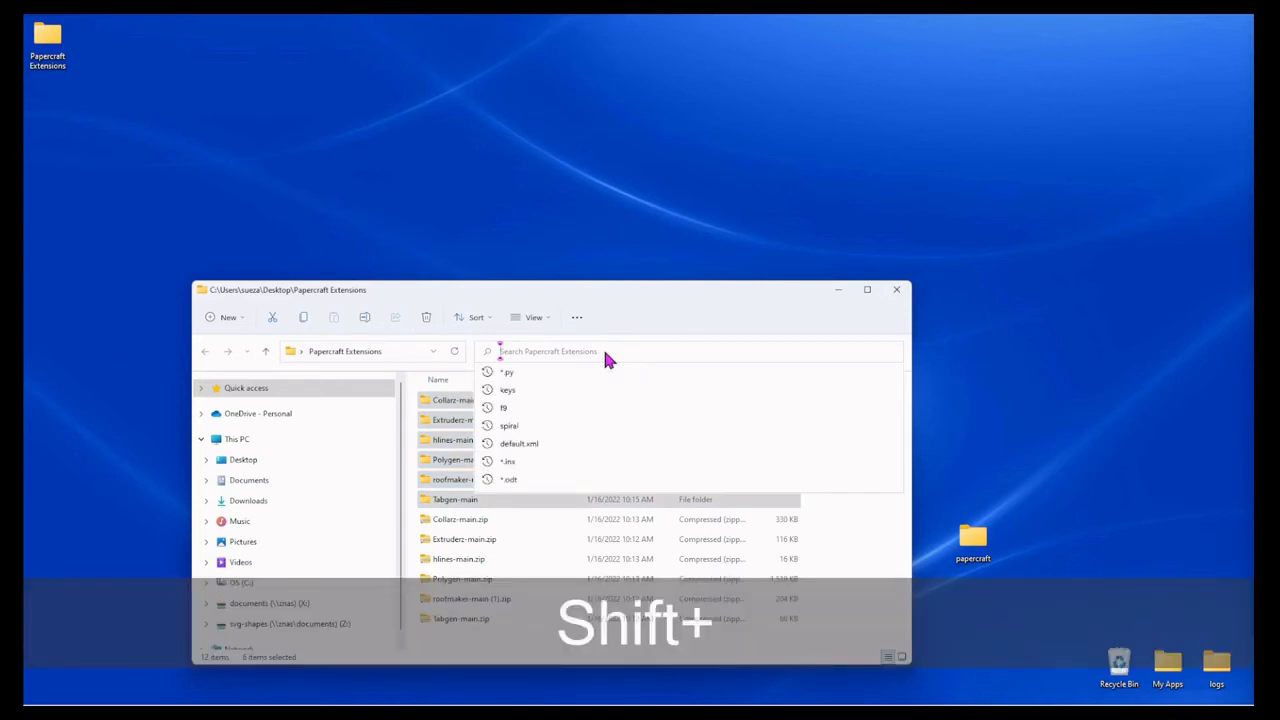
text(*.p)
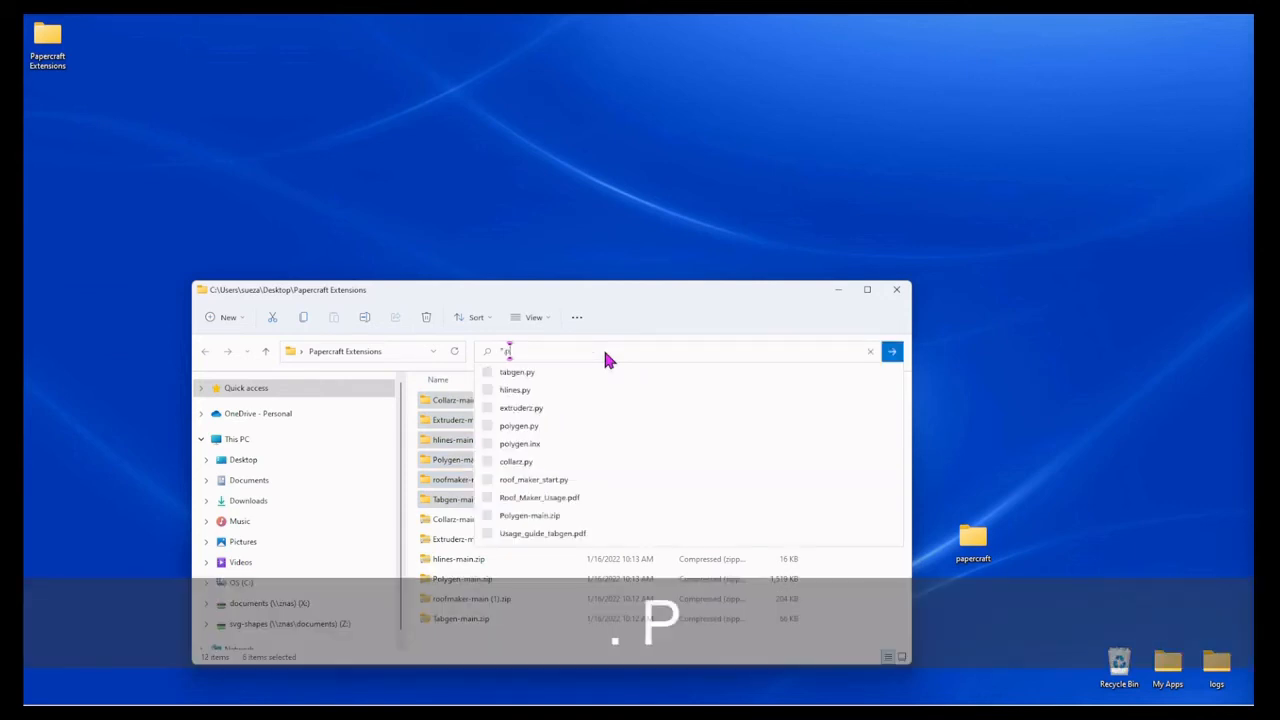
text(y)
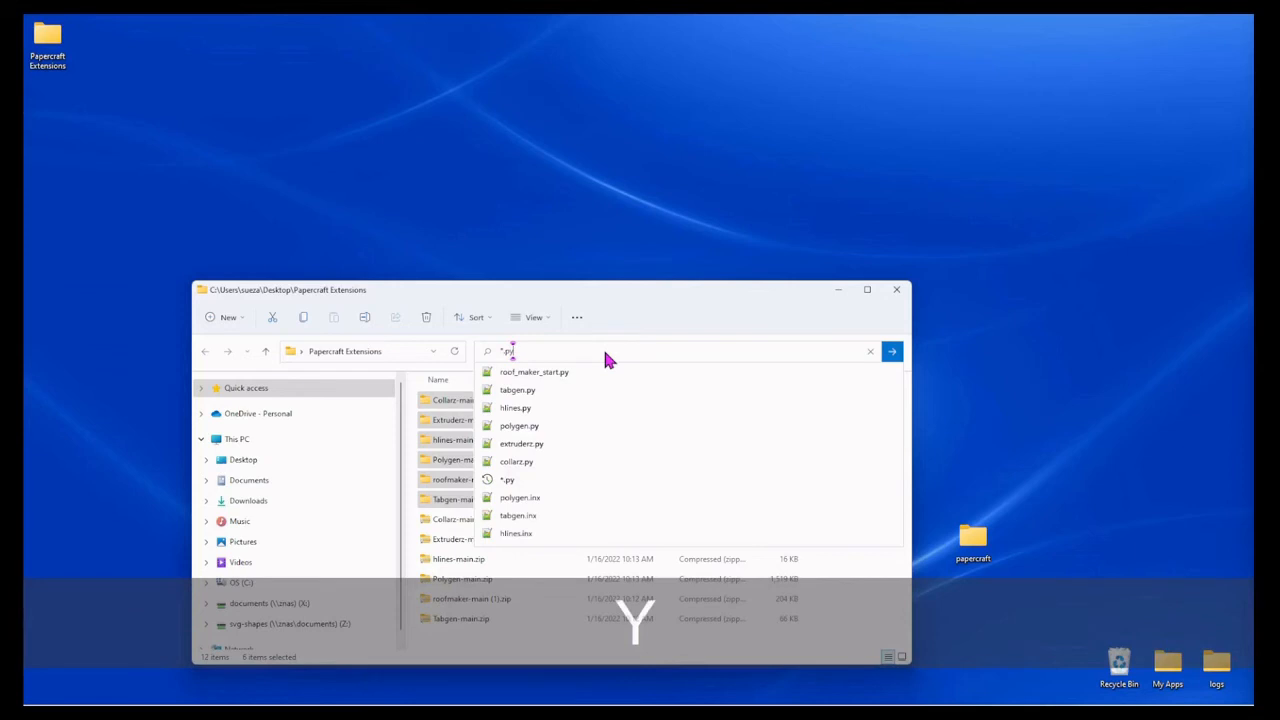
key(Return)
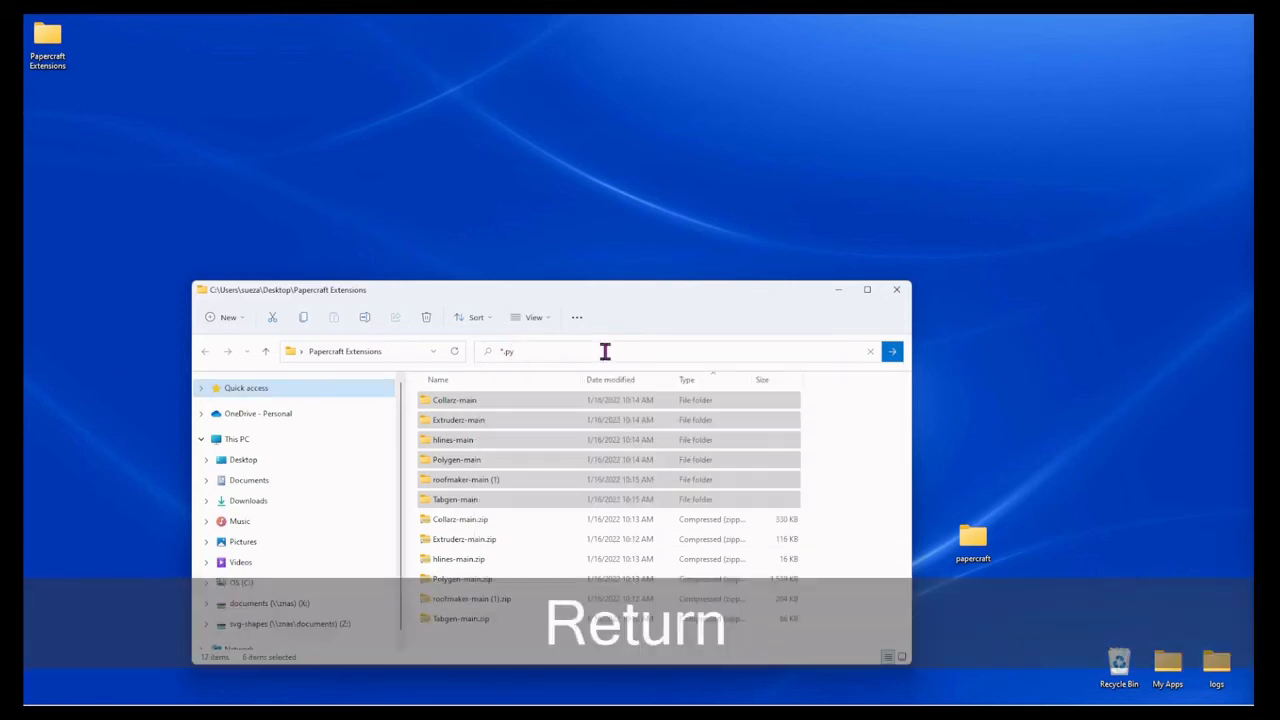
Step: Copy all the .py files from the search results into the papercraft folder on the Desktop and close that folder's window
key(ctrl+a)
key(ctrl+c)
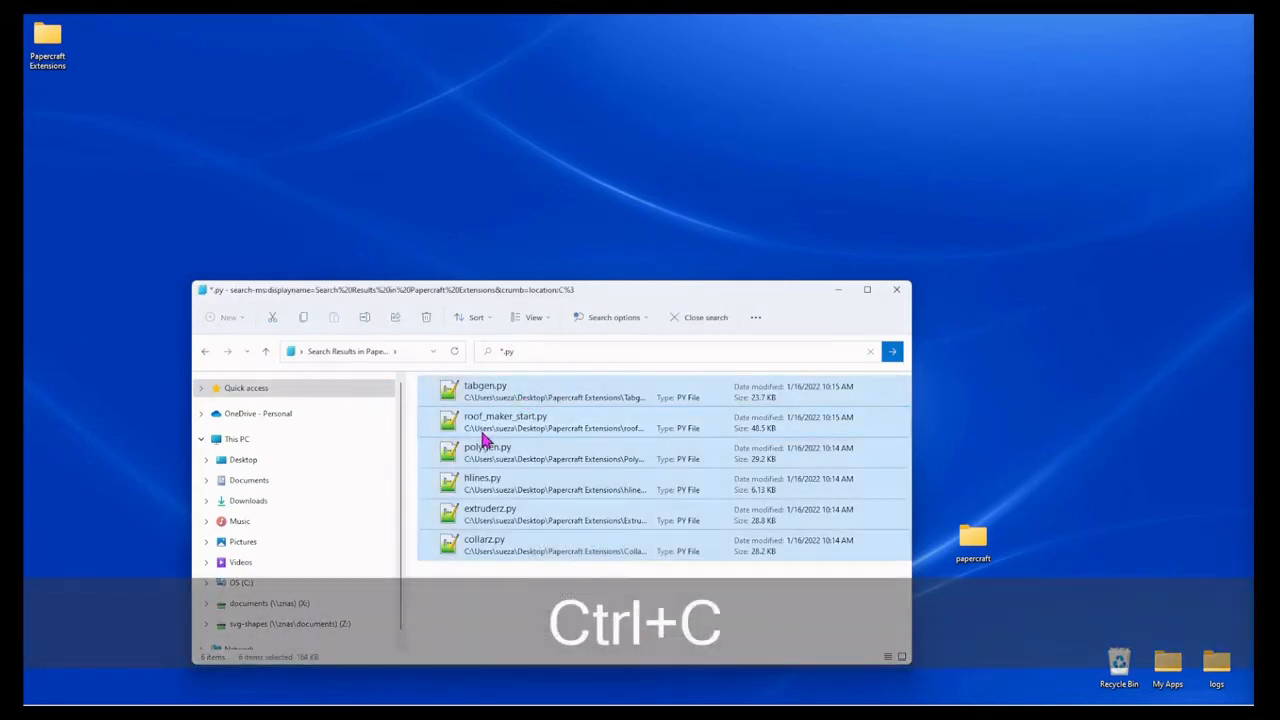
click(972, 540)
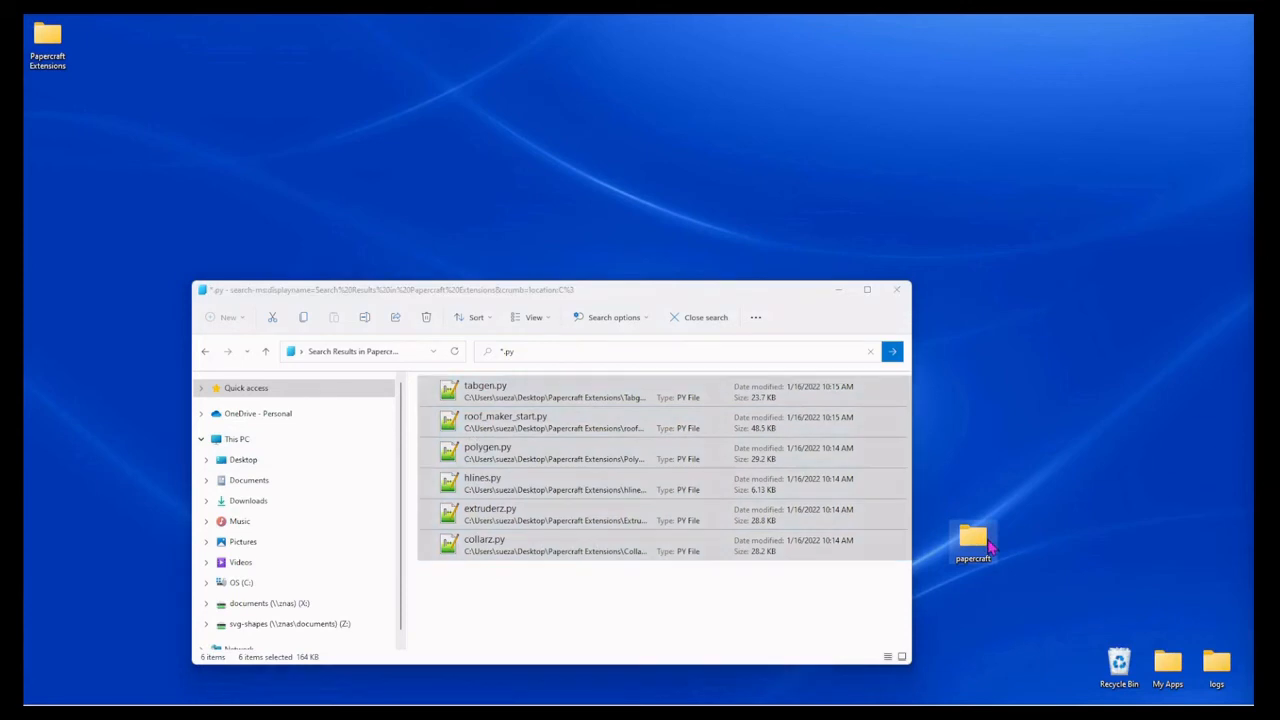
double_click(988, 545)
key(ctrl+v)
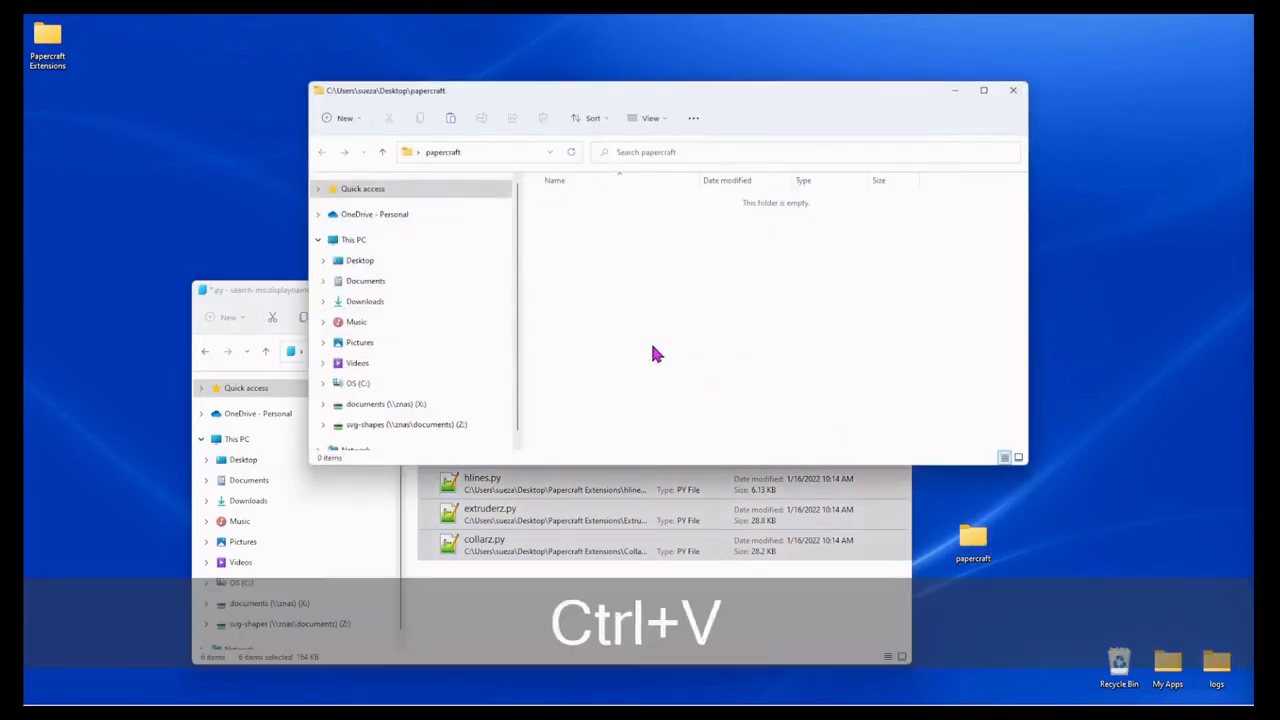
click(1015, 94)
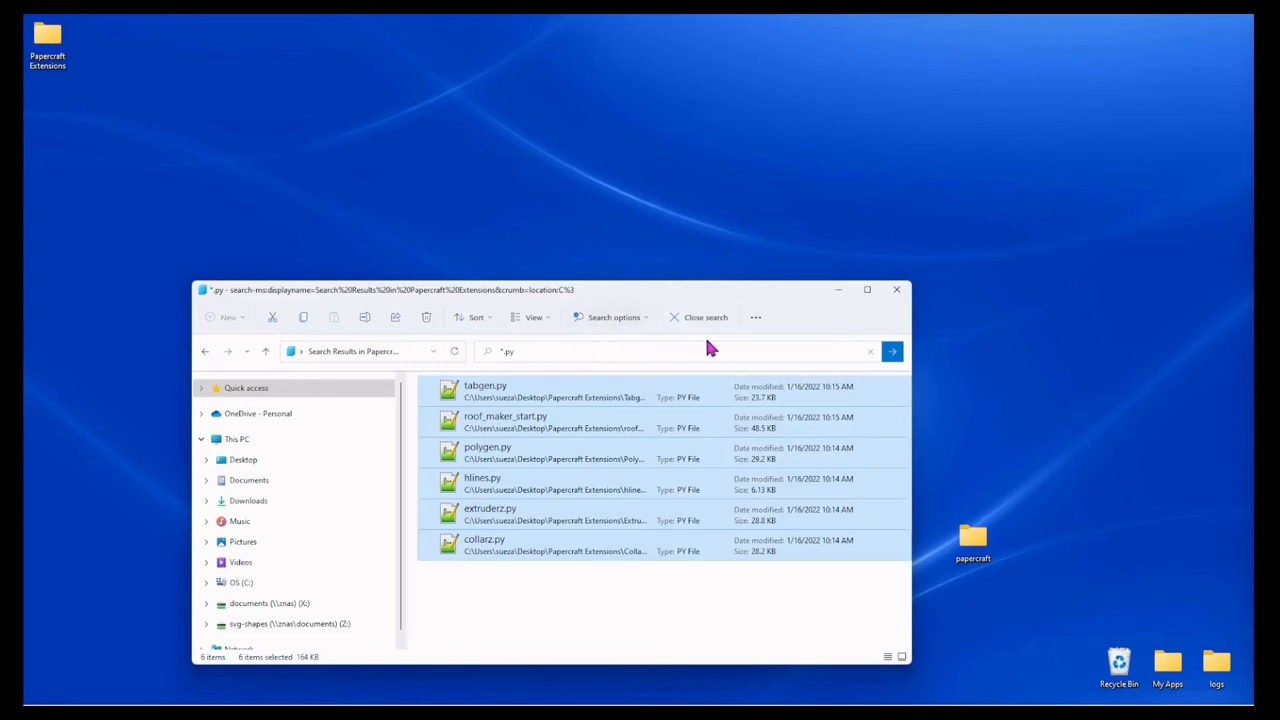
Step: Change the Papercraft Extensions search to *.inx and run it
click(510, 351)
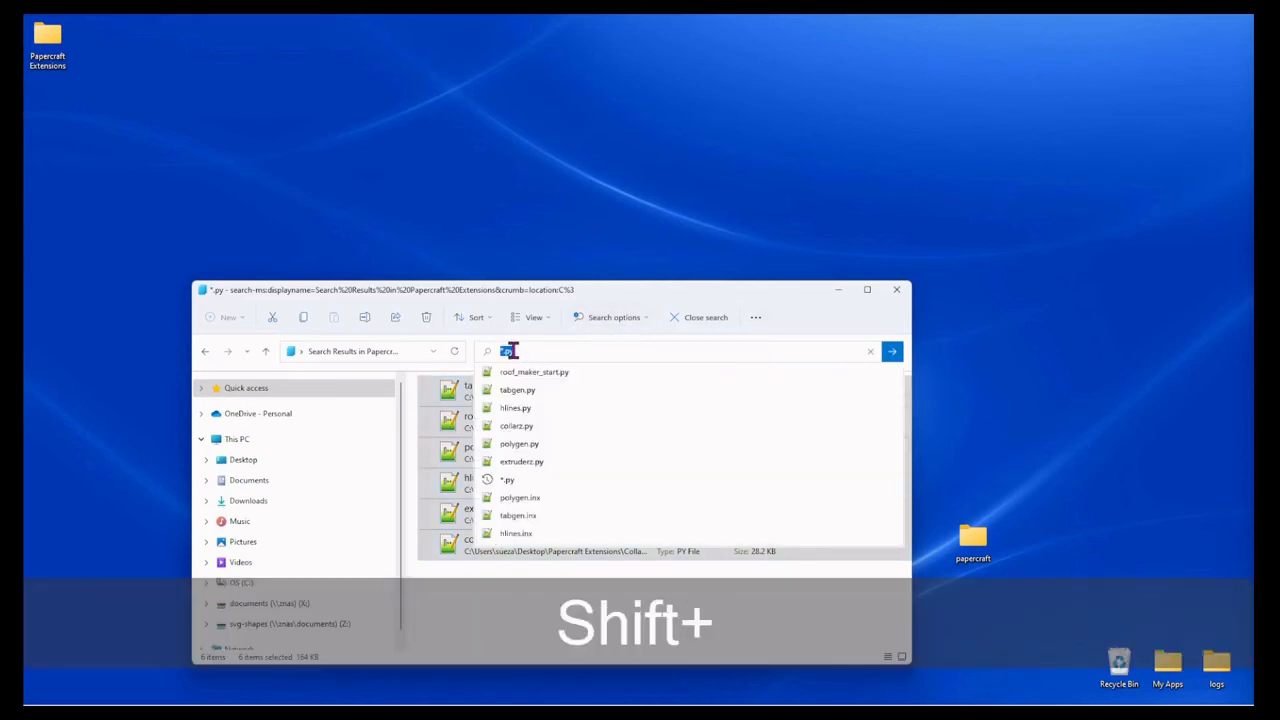
text(*)
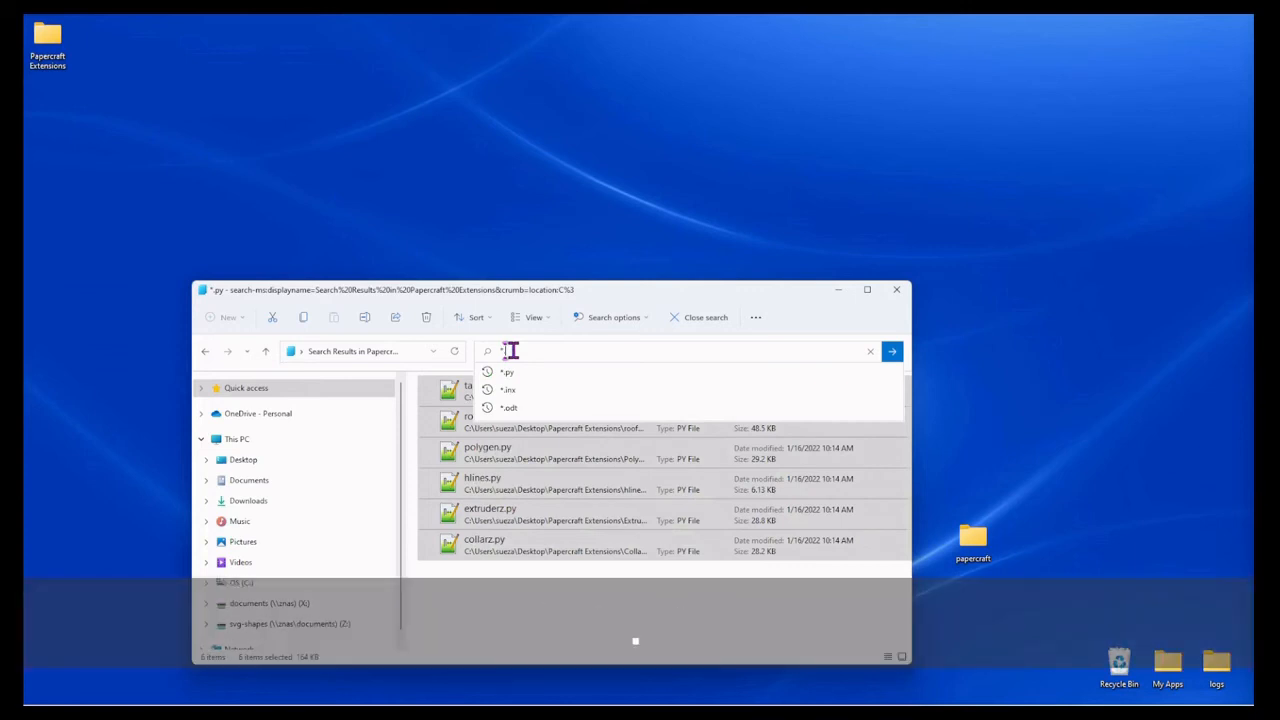
text(.inx)
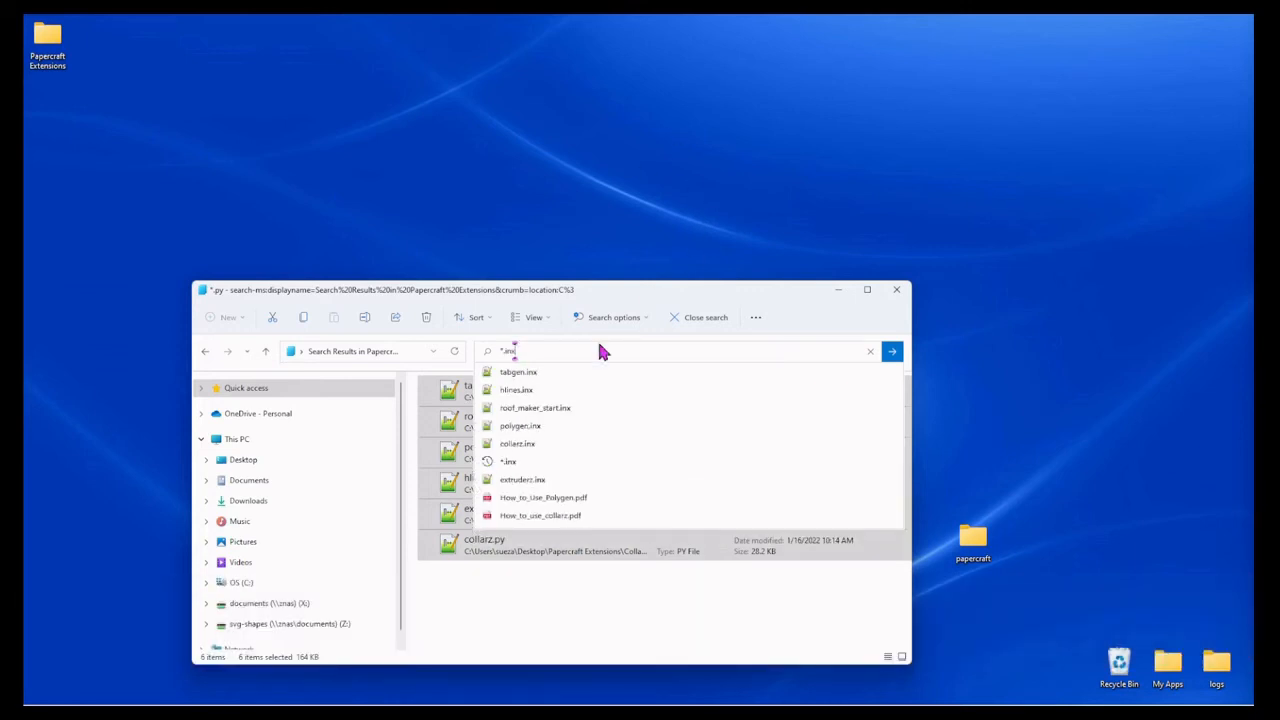
click(891, 352)
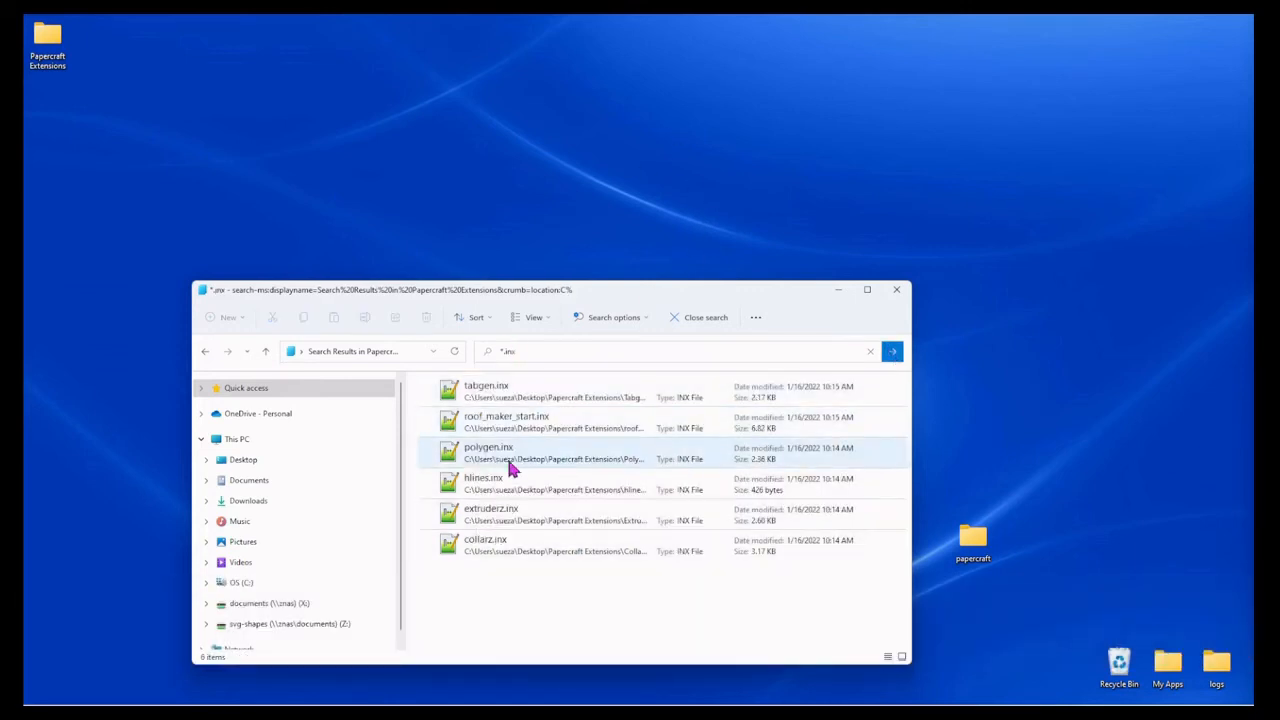
Step: Copy all the .inx files from the search results, tabgen.inx through collarz.inx, into the papercraft folder on the Desktop
click(489, 392)
shift+click(507, 541)
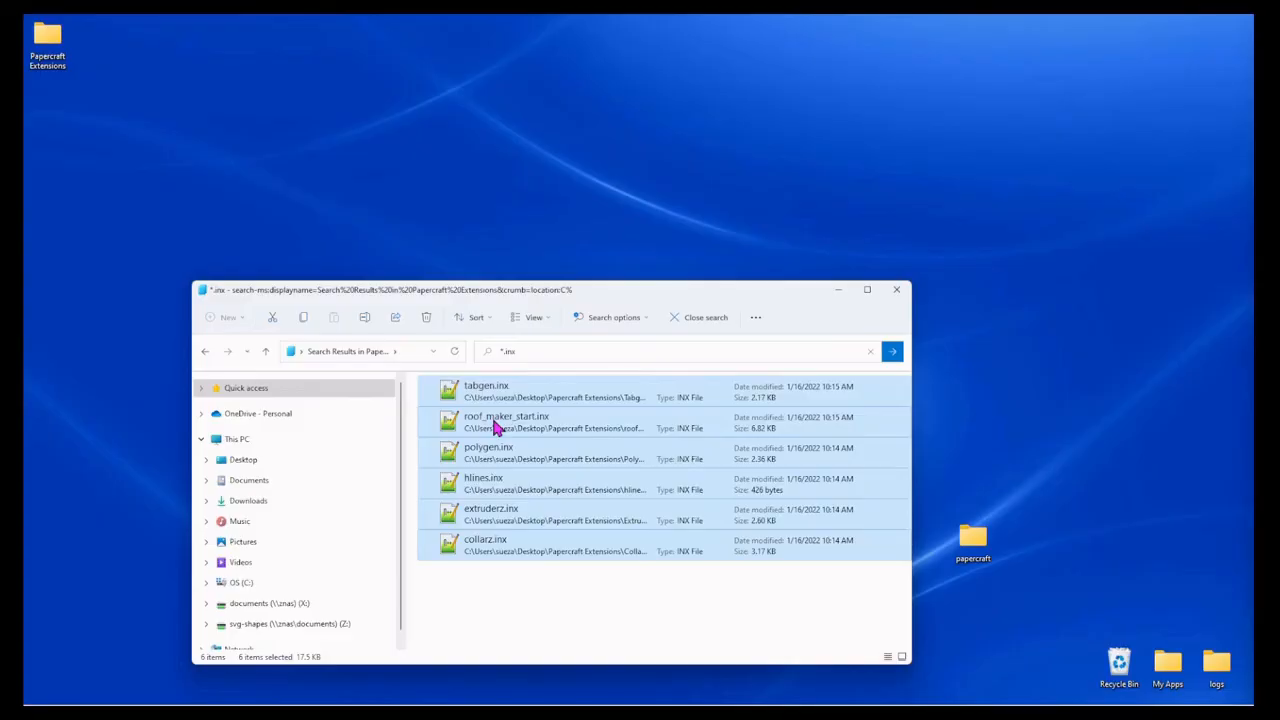
key(ctrl+c)
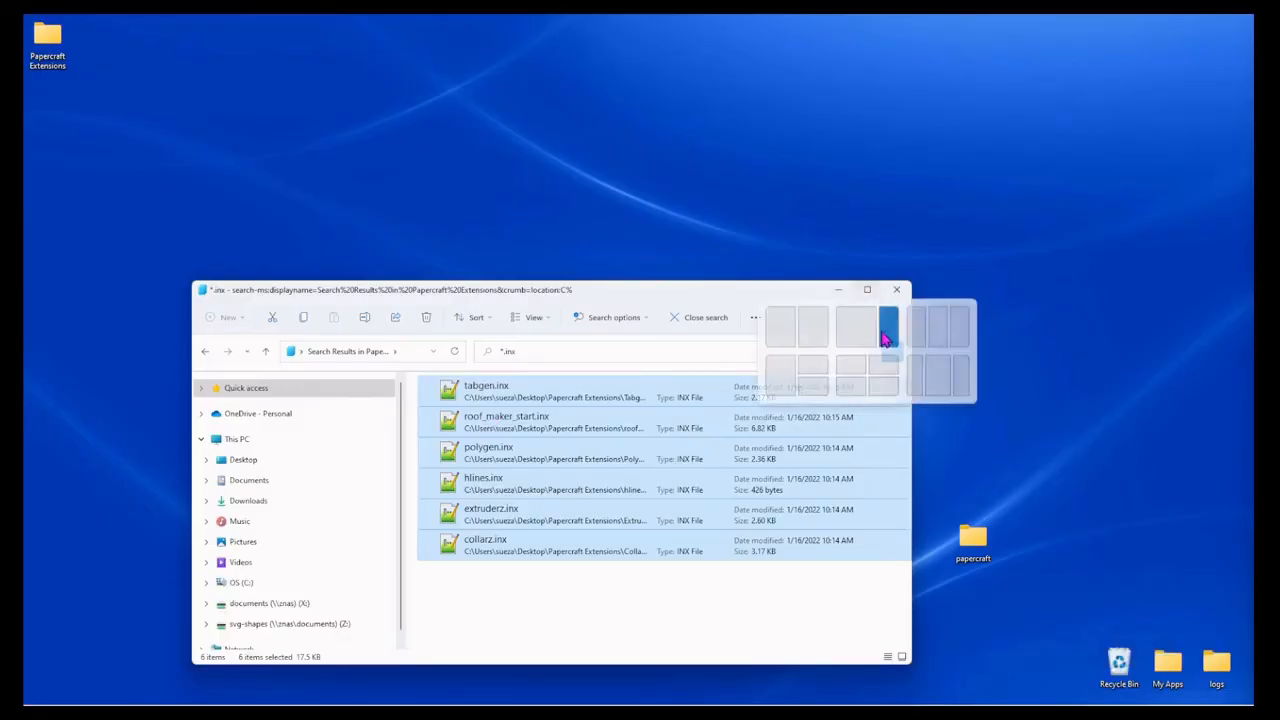
click(976, 548)
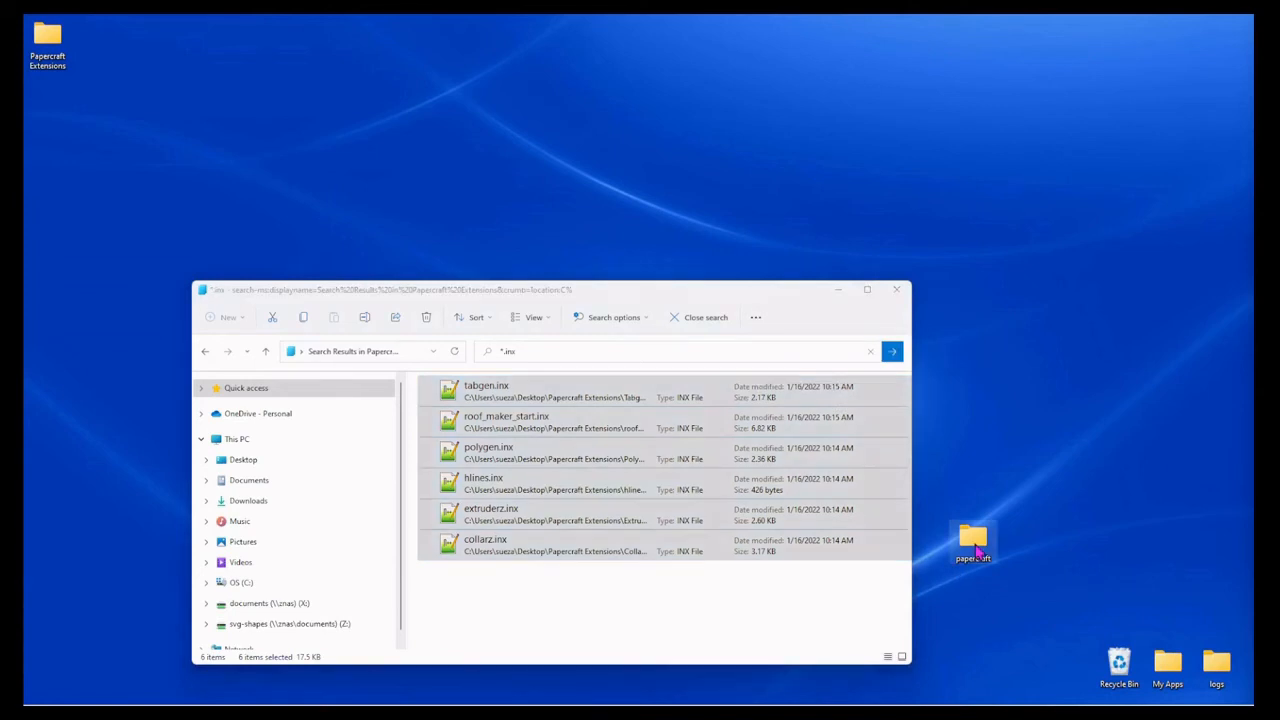
double_click(976, 548)
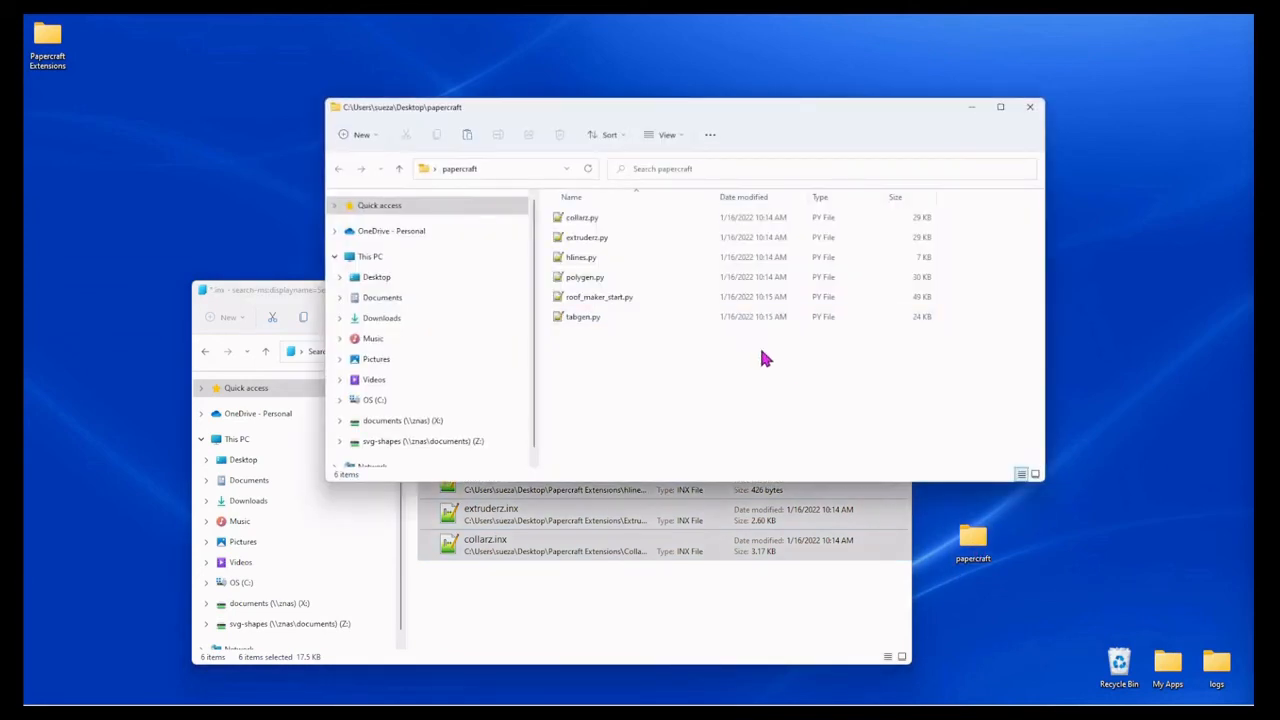
key(ctrl+v)
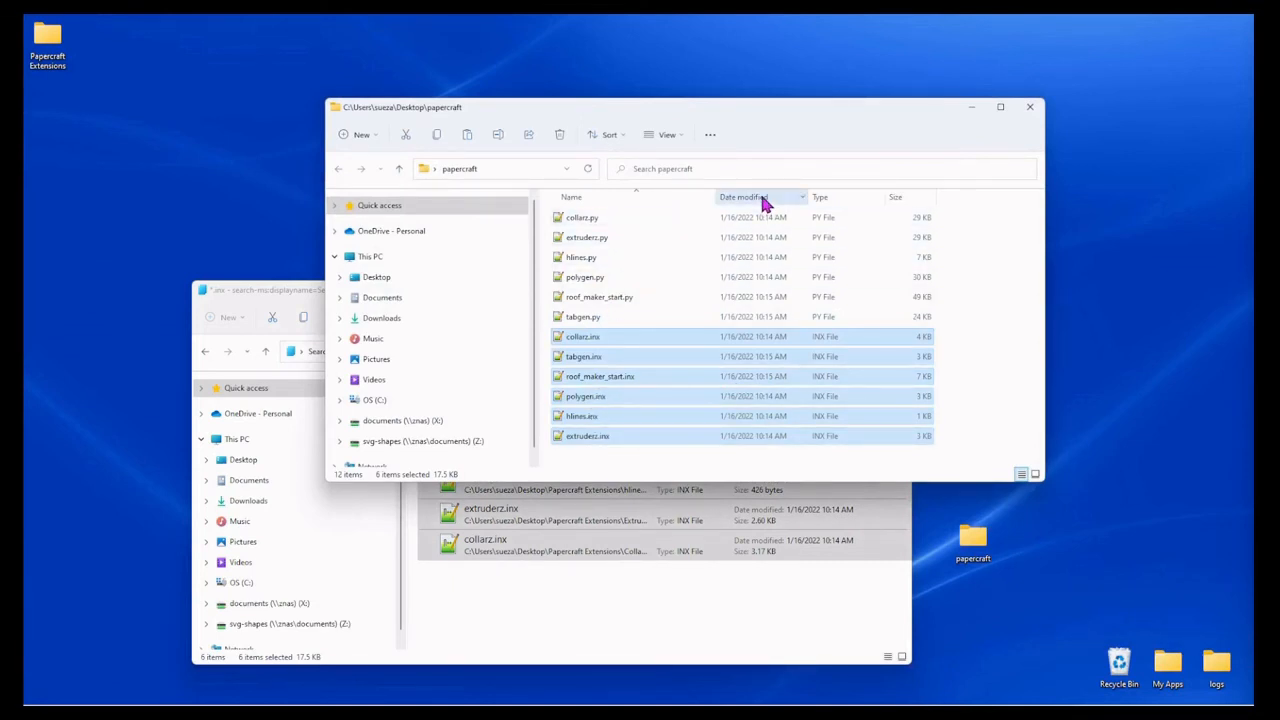
Step: Sort the papercraft folder's files by type and close the *.inx search results window
click(821, 196)
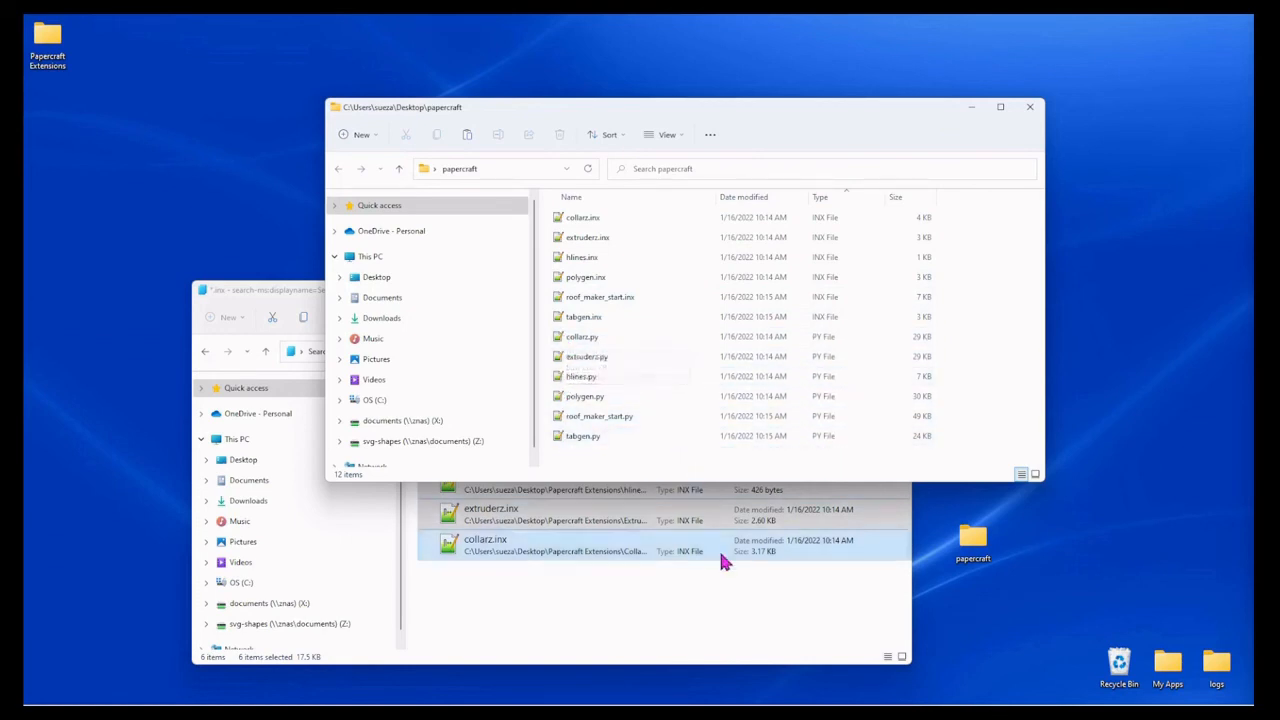
click(720, 612)
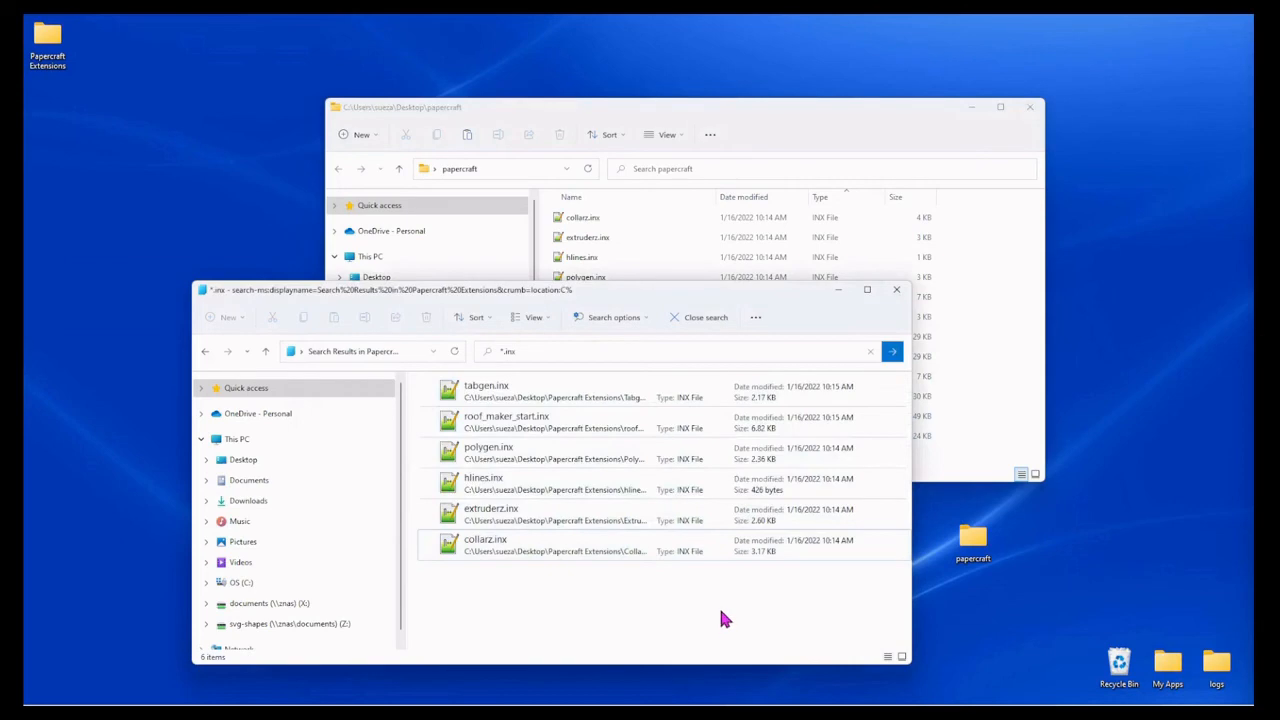
click(895, 300)
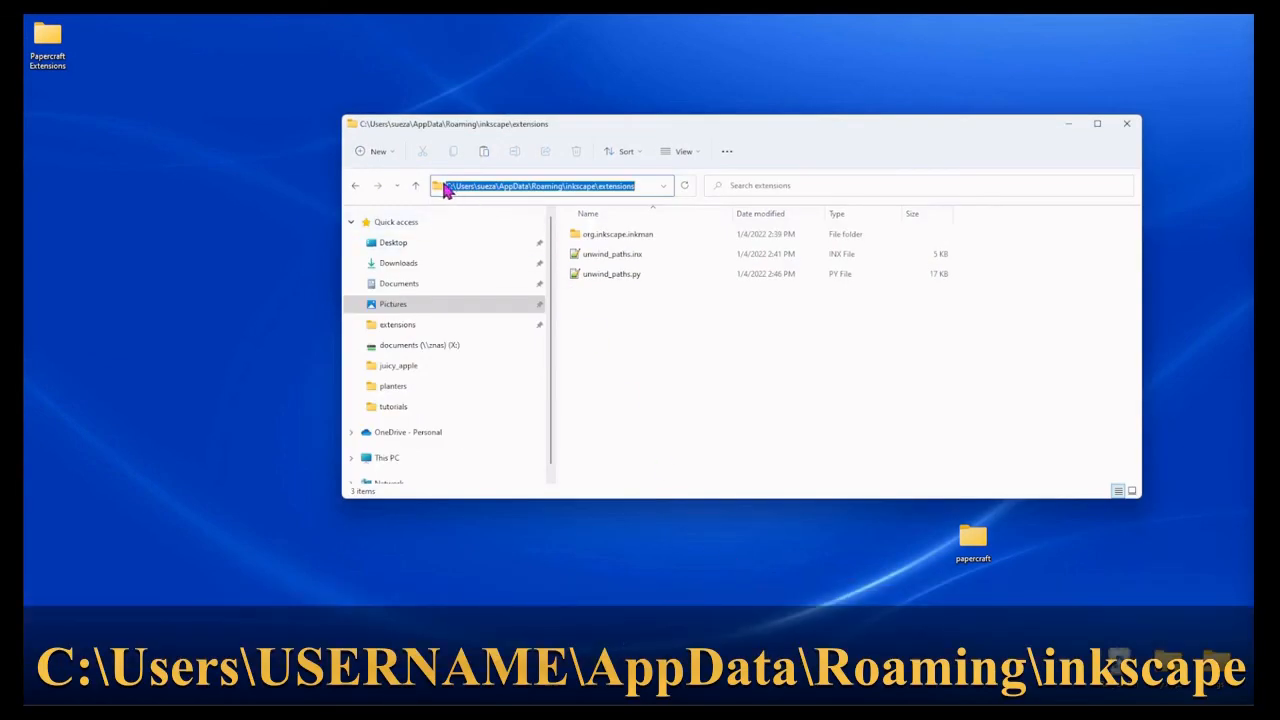
Step: Move the papercraft folder from the Desktop into the AppData\Roaming\inkscape\extensions folder and close that folder's window
click(507, 188)
drag(499, 188, 640, 187)
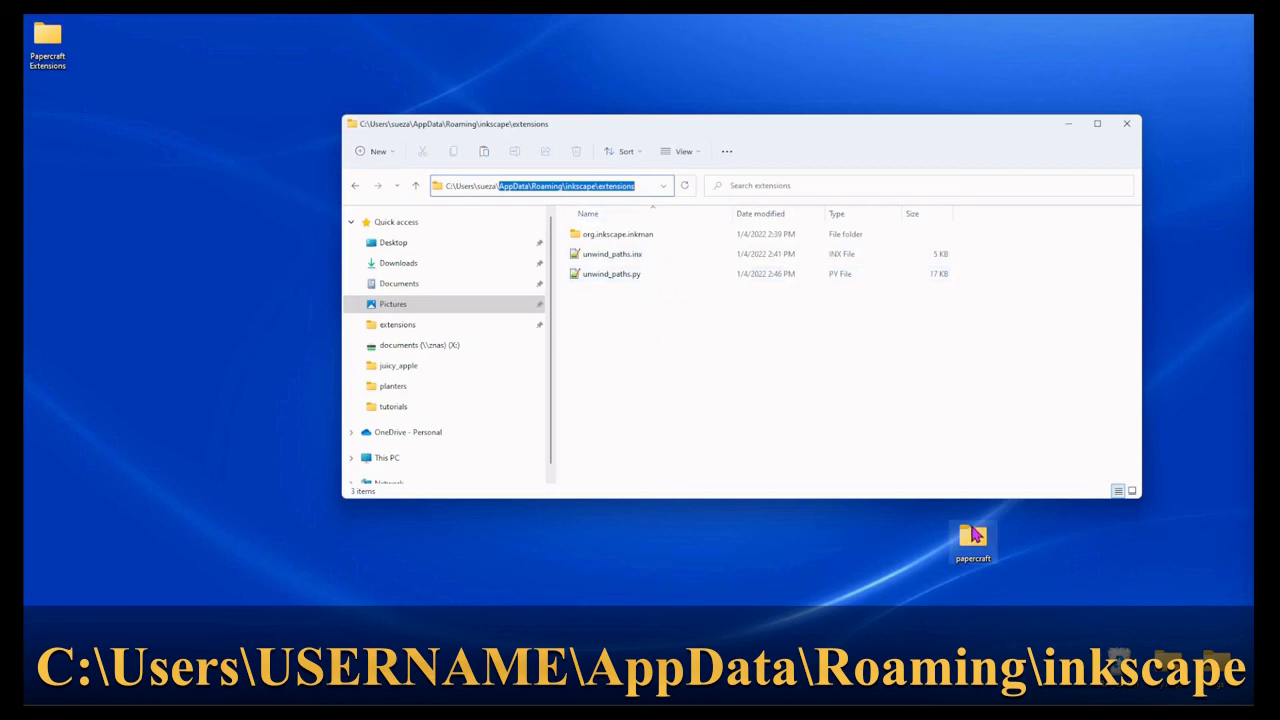
click(983, 550)
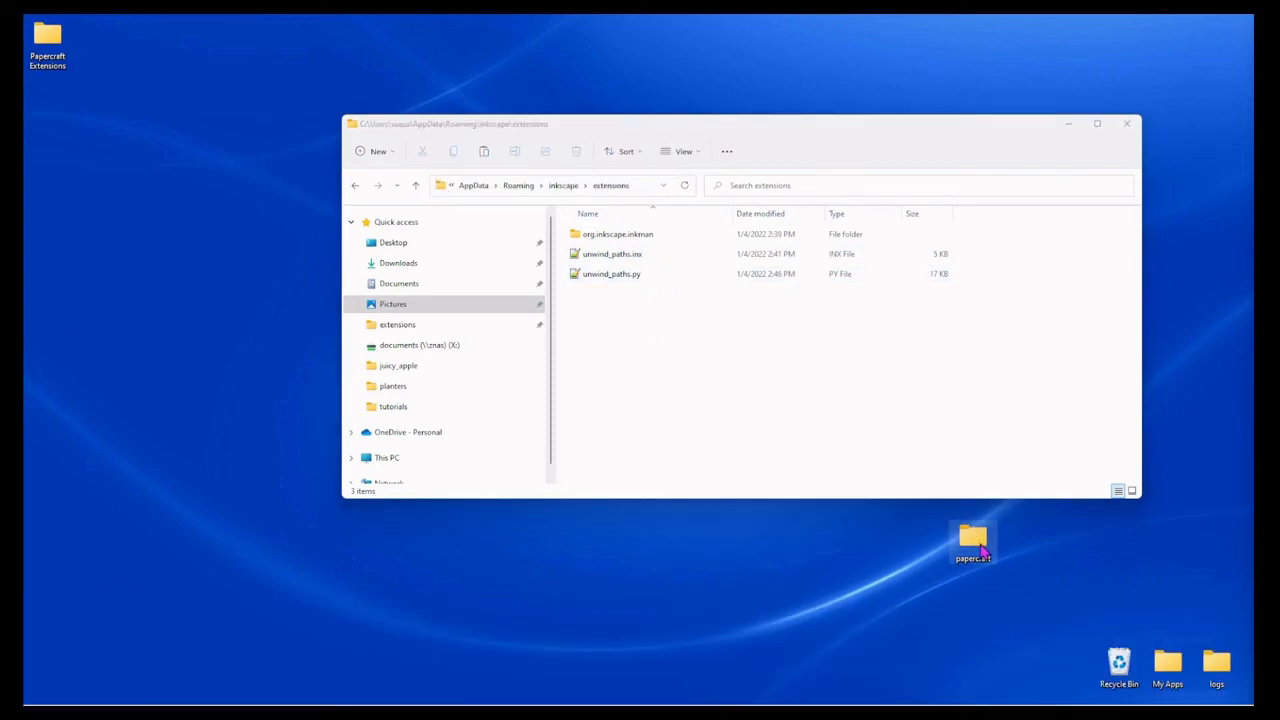
drag(983, 550, 703, 395)
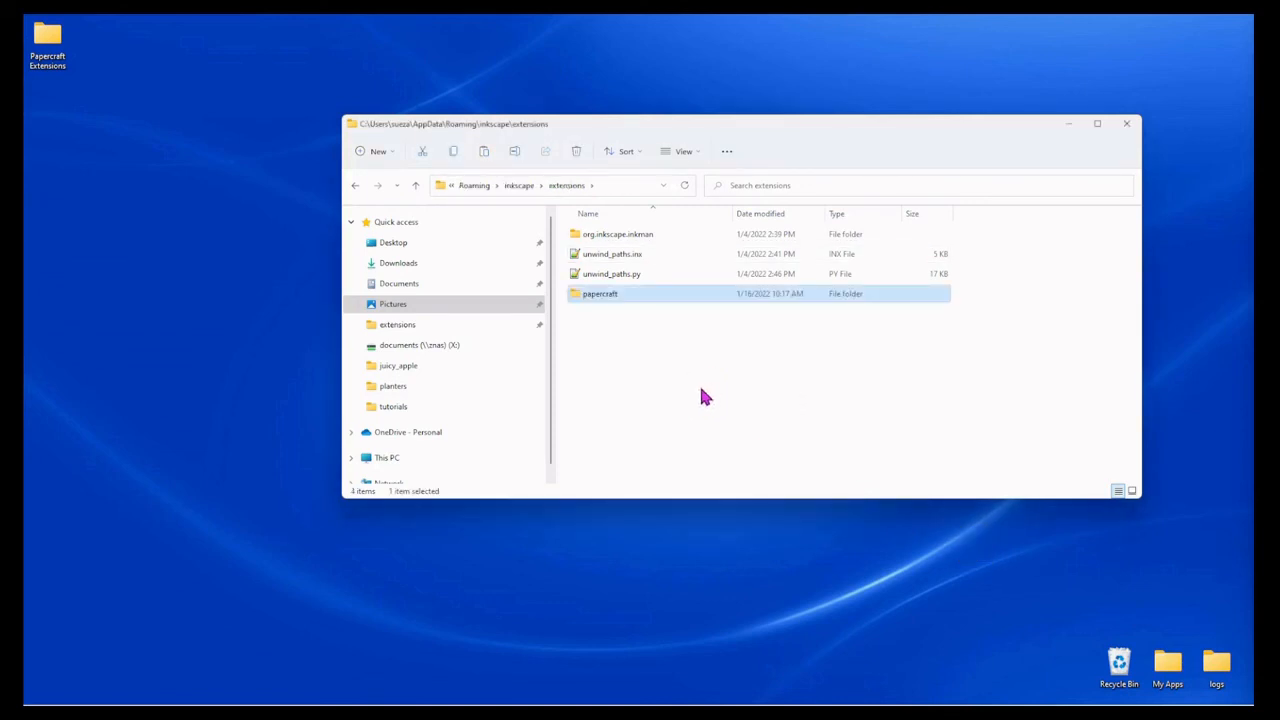
click(1126, 124)
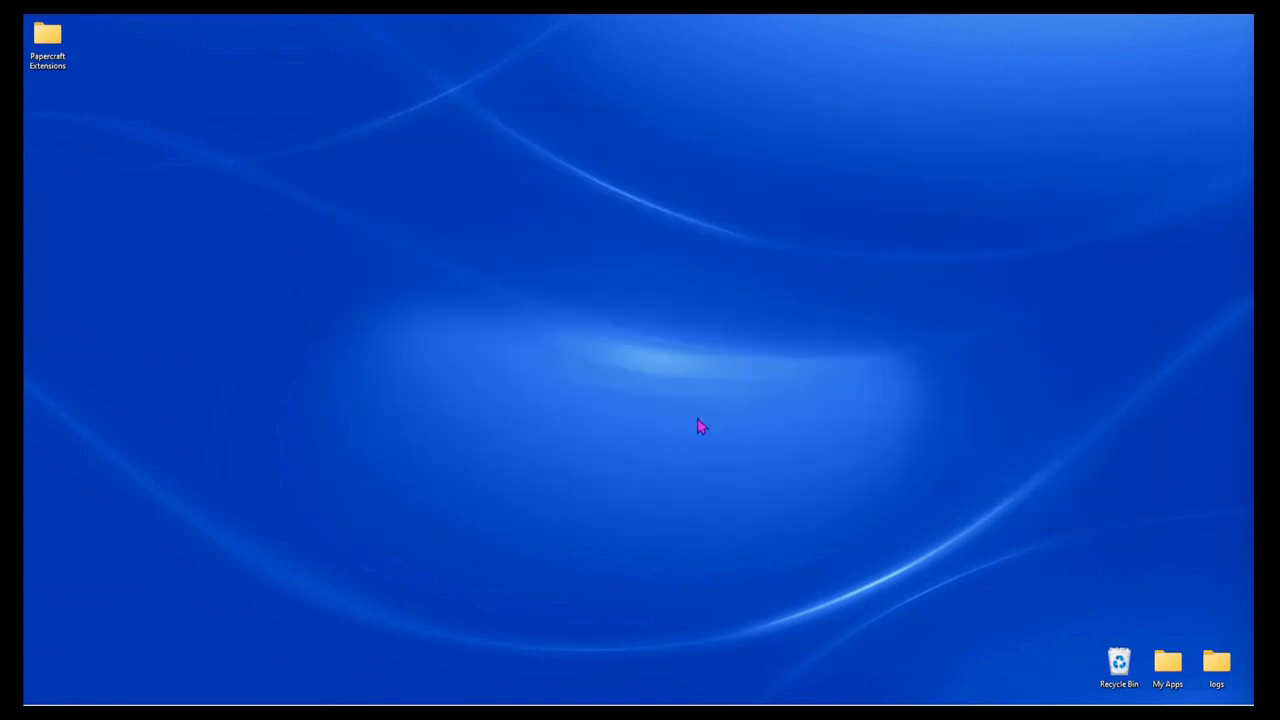
Step: Launch Inkscape and check which extensions are offered in the Papercraft group
mouse_move(645, 703)
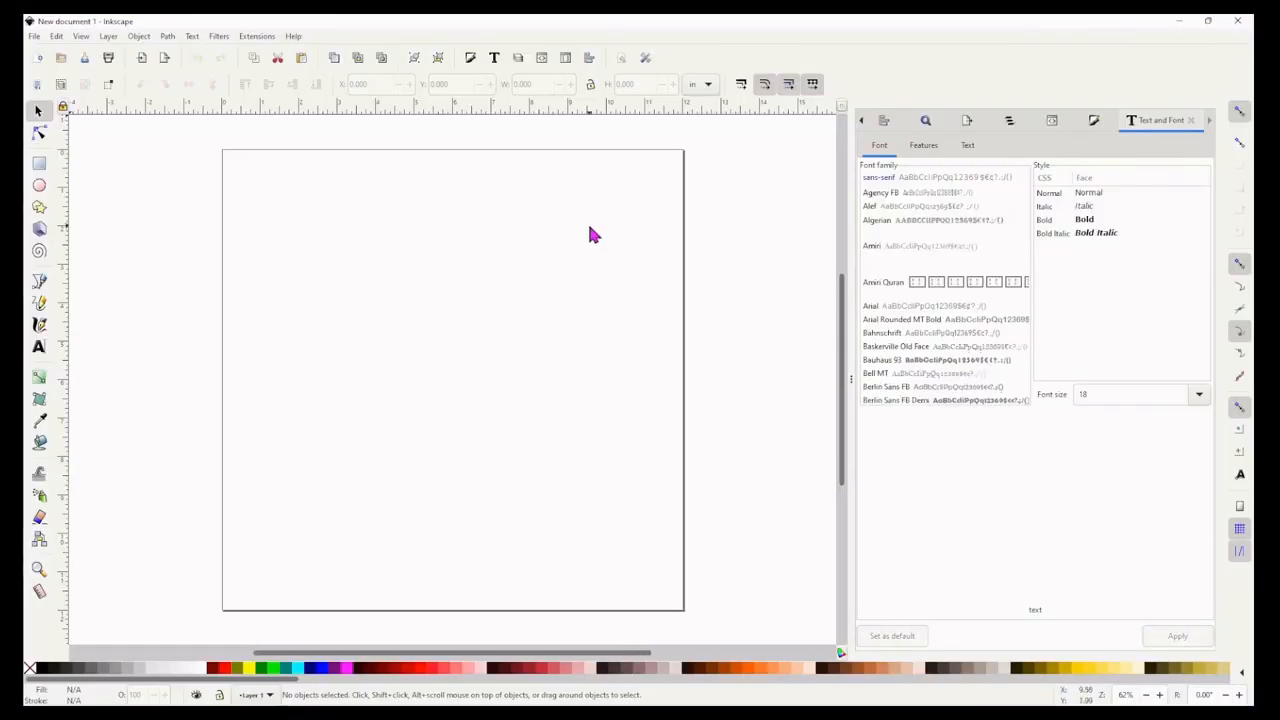
click(266, 40)
mouse_move(278, 253)
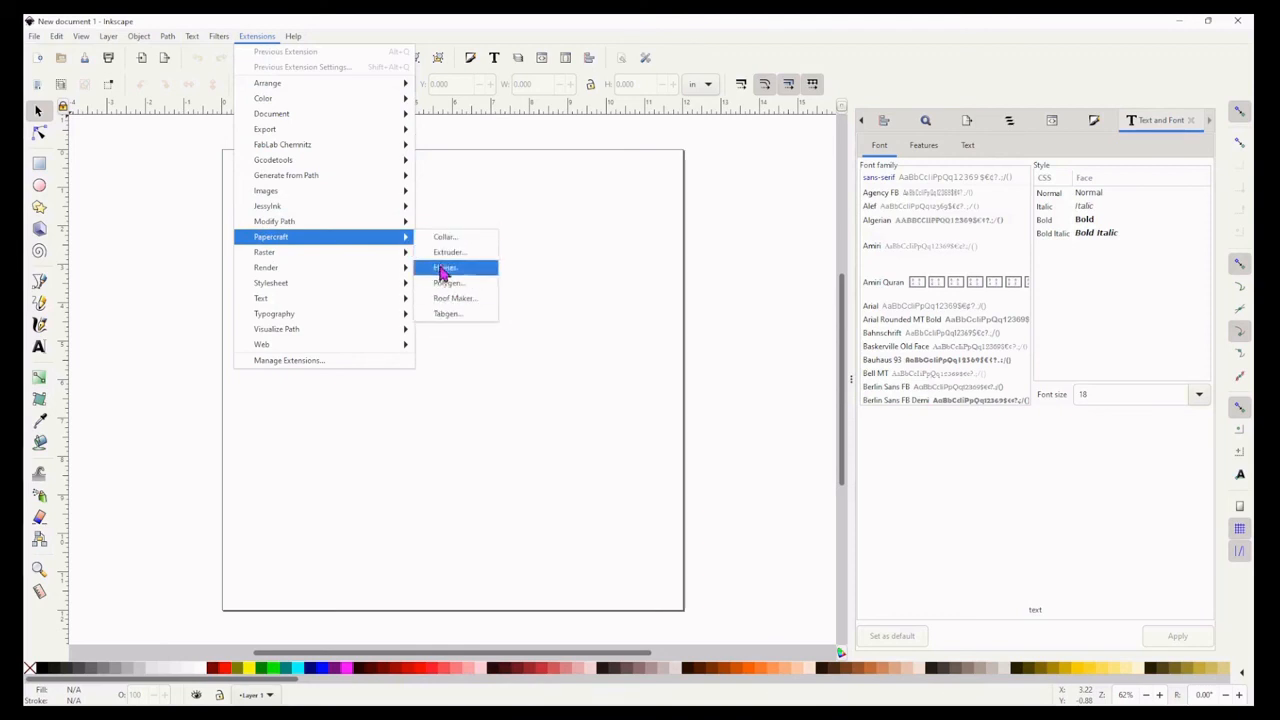
click(170, 174)
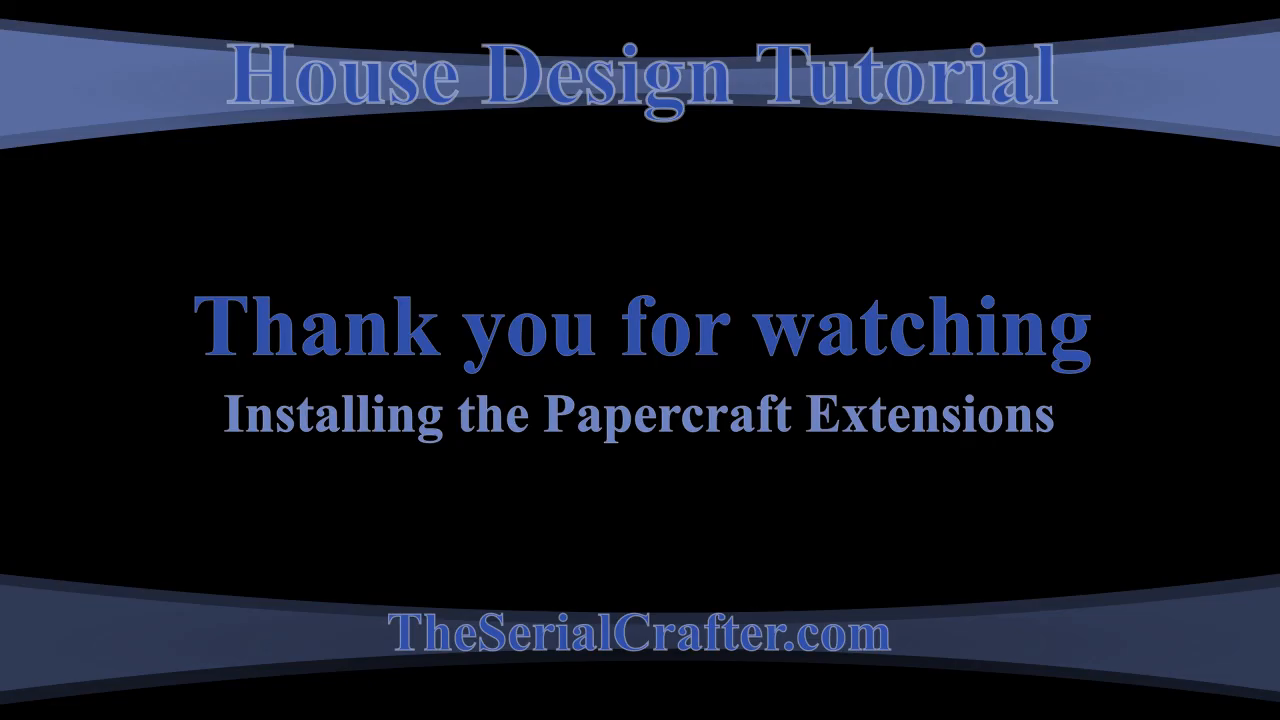